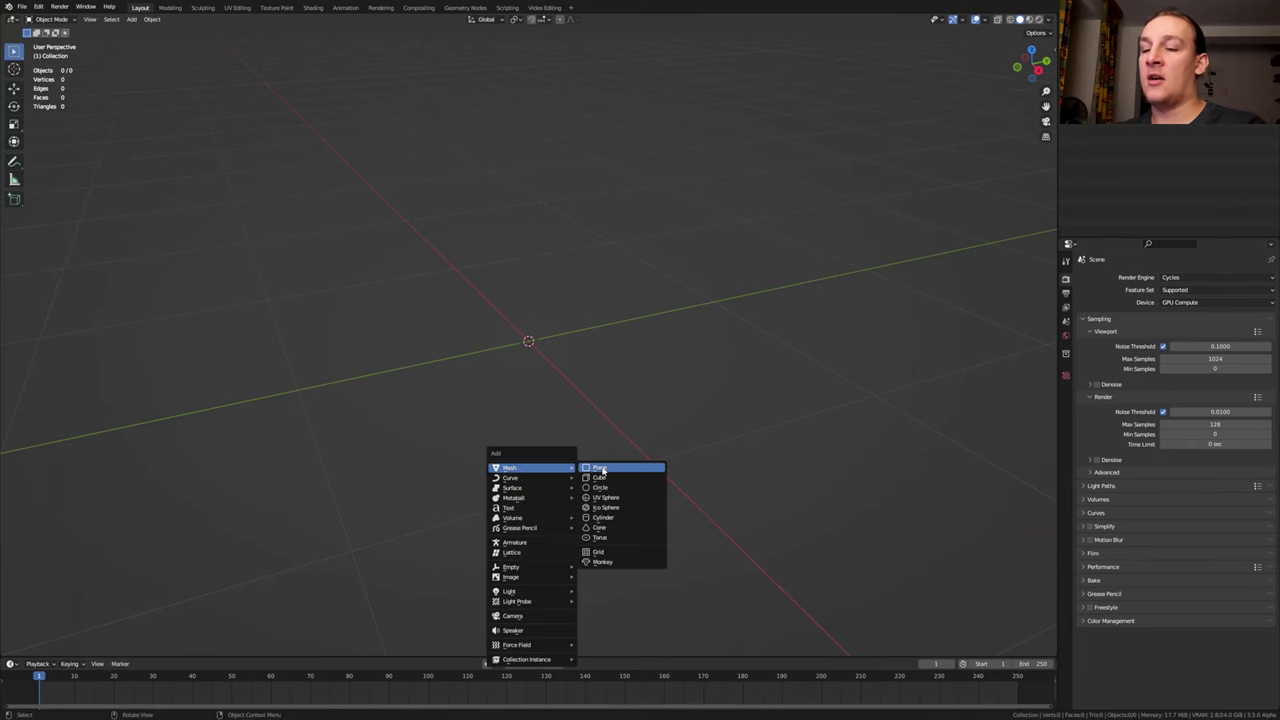
Add a plane and create a new geometry node tree for it in the Geometry Nodes workspace.
click(600, 468)
click(466, 8)
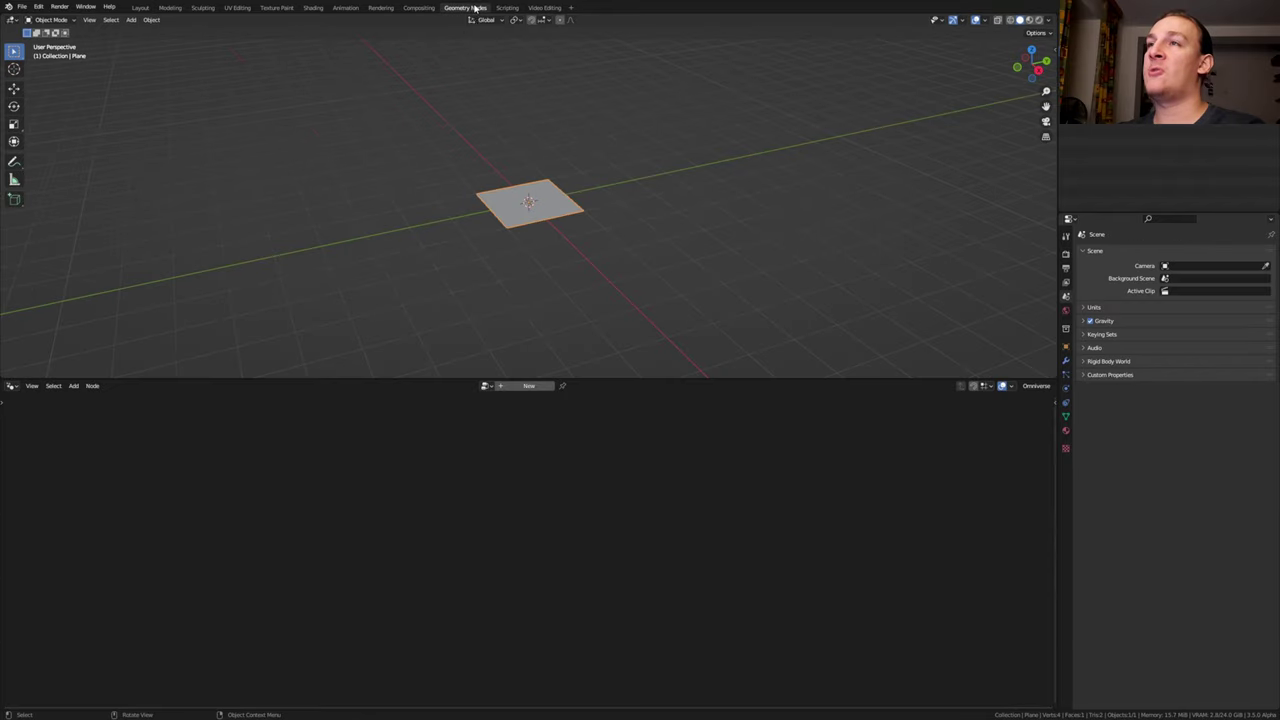
click(530, 387)
Replace the Group Input node with a Simulation Input node and connect its geometry to the Group Output.
click(382, 572)
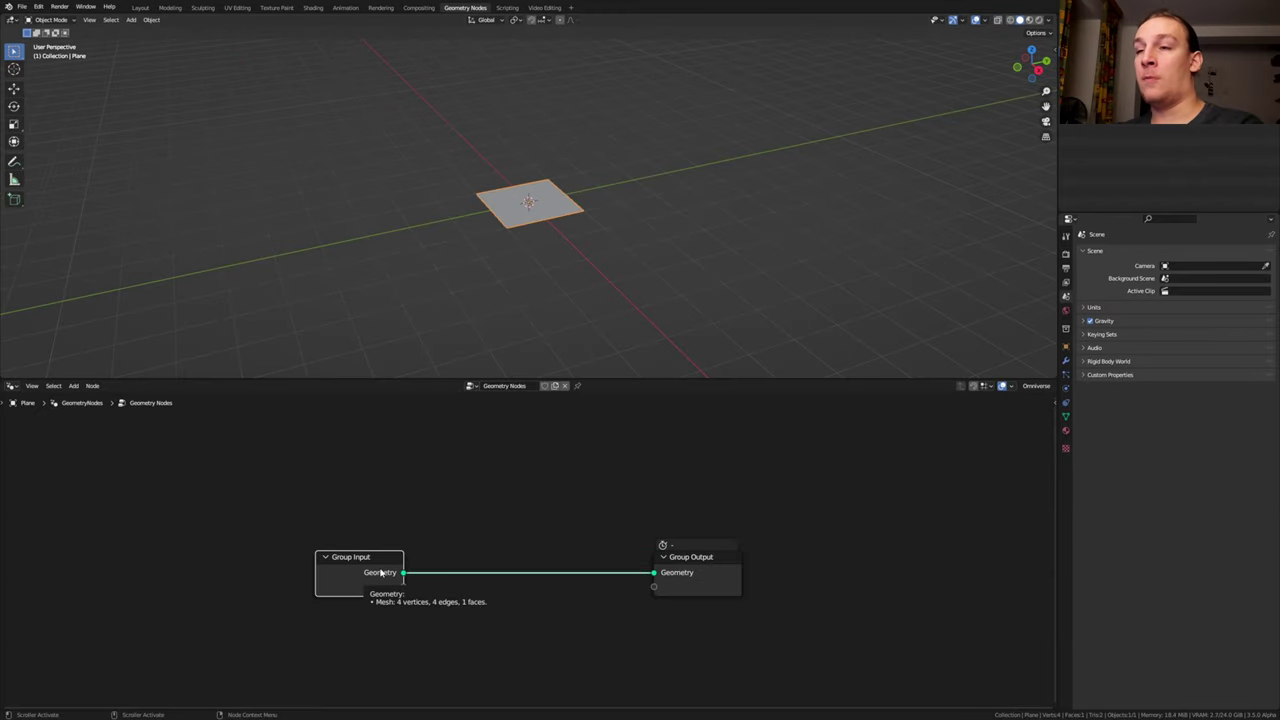
key(x)
key(shift+a)
text(s)
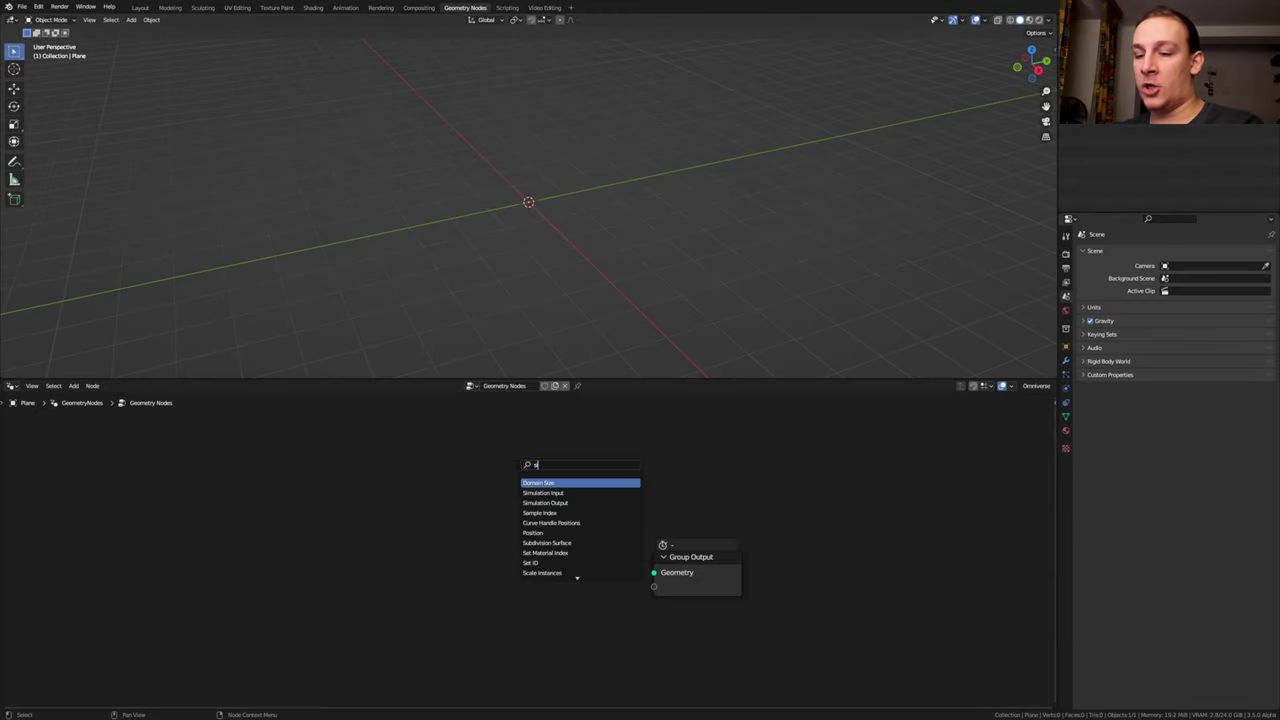
text(im)
key(Return)
click(287, 514)
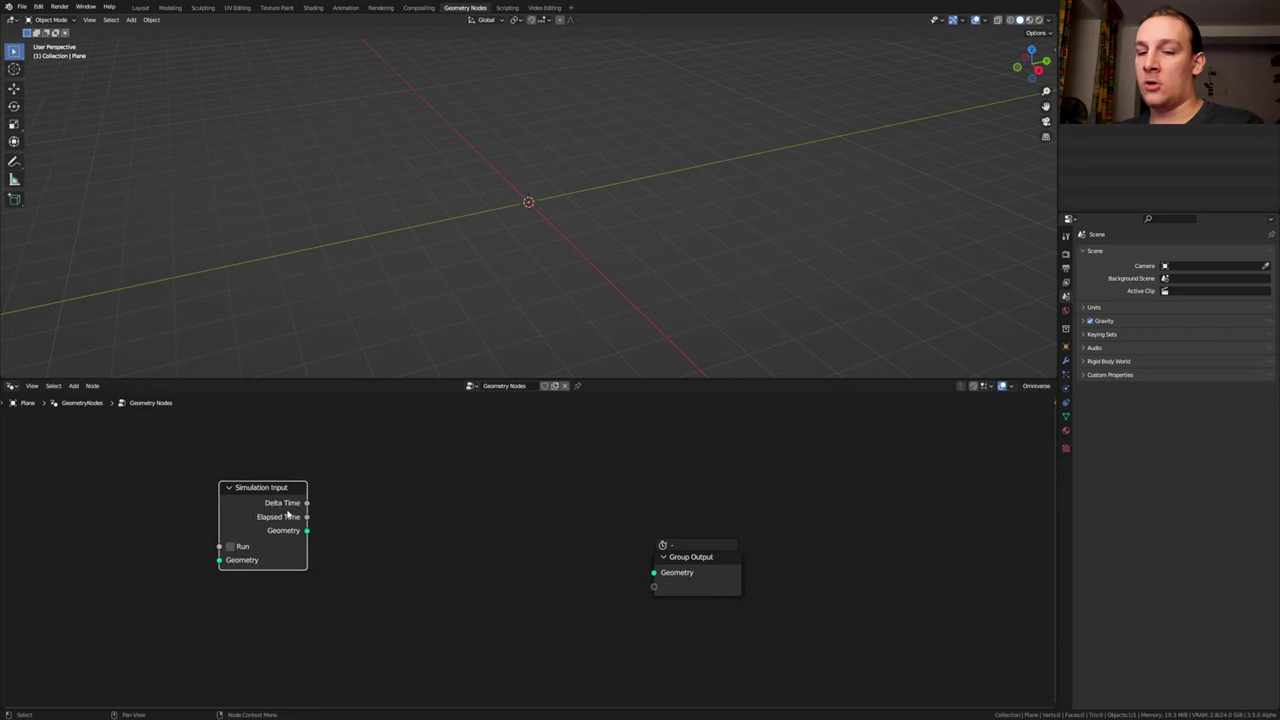
alt+shift+click(287, 514)
Insert a Simulation Output node on the link between the Simulation Input and the Group Output.
key(shift+a)
text(sim)
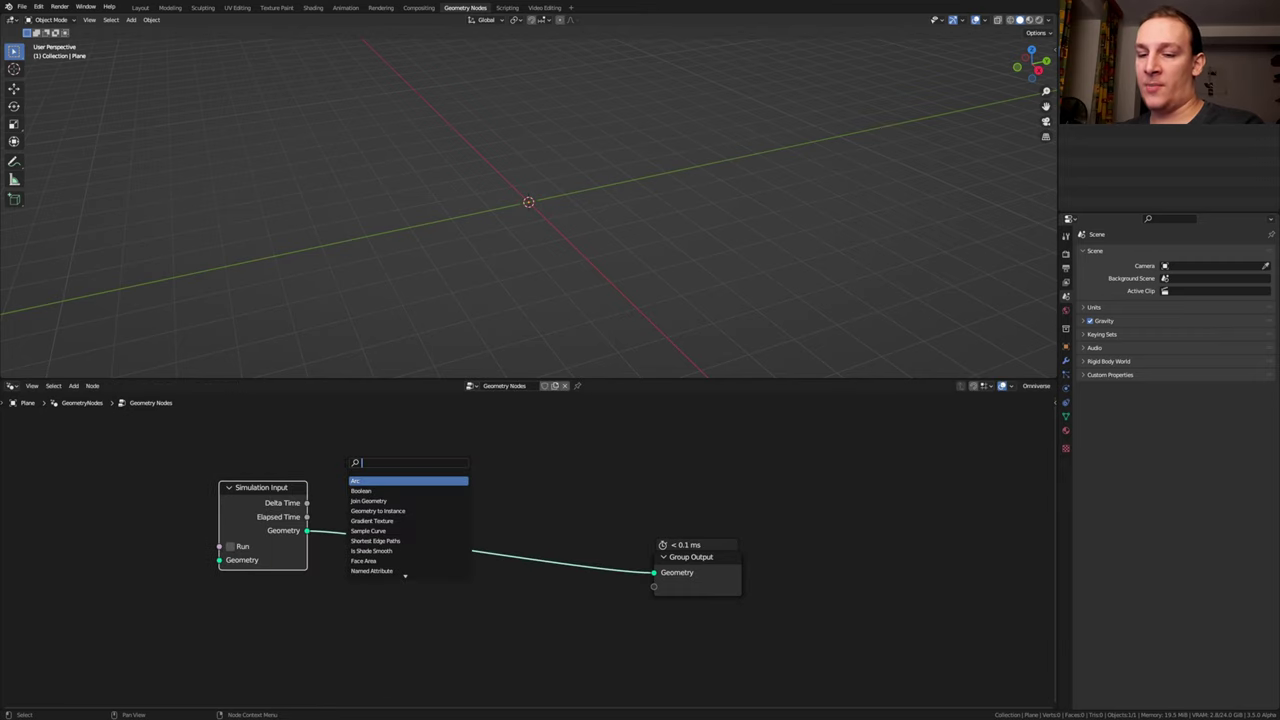
click(373, 491)
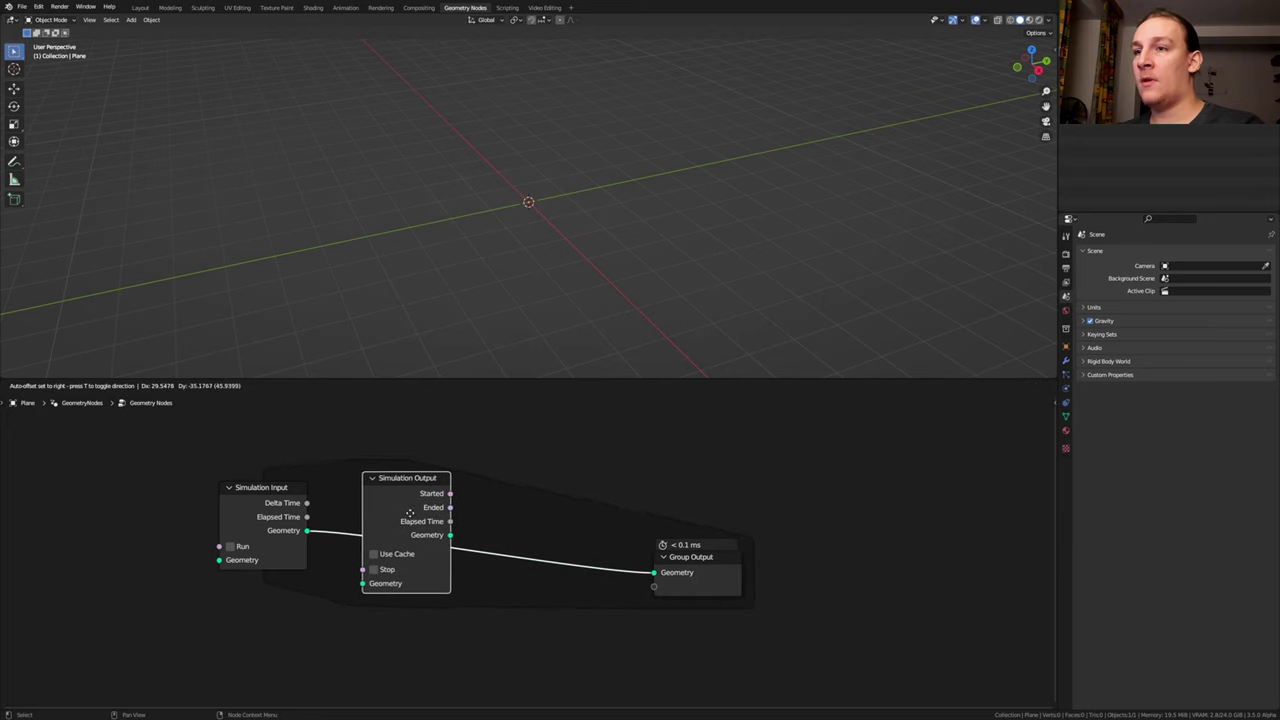
click(424, 519)
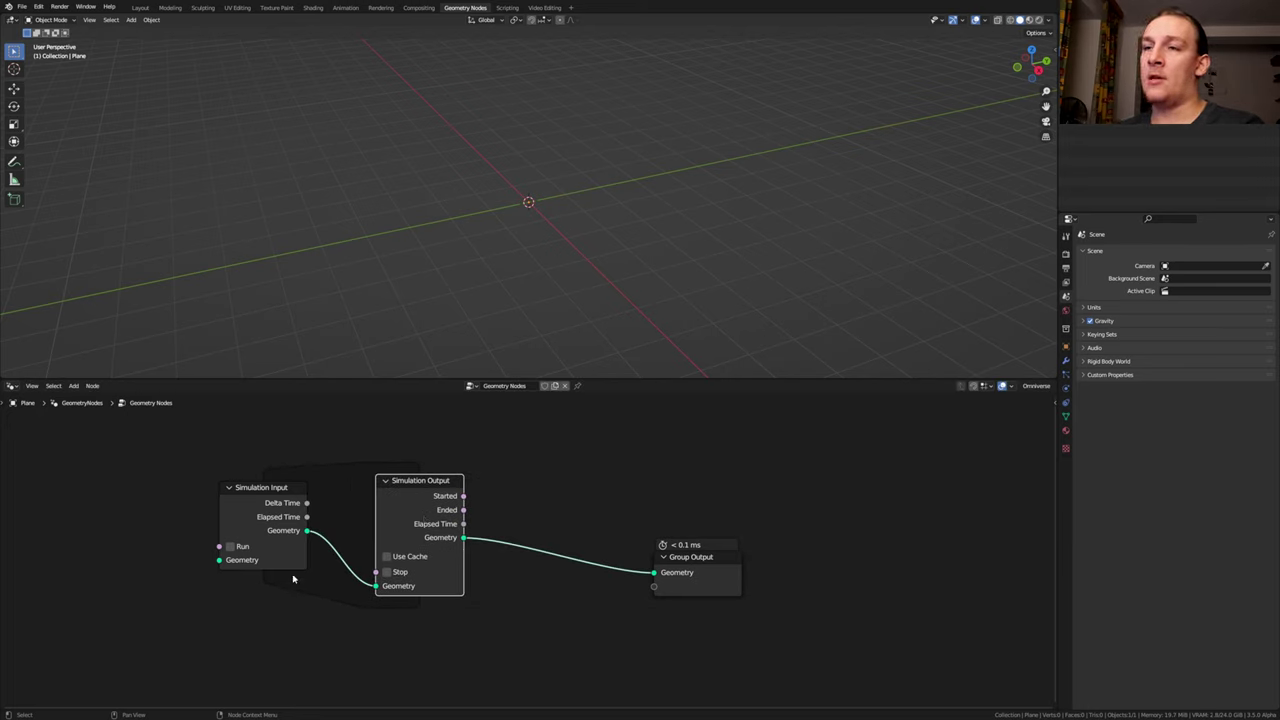
Add an Ico Sphere node and connect its mesh to the Simulation Input's geometry.
key(shift+a)
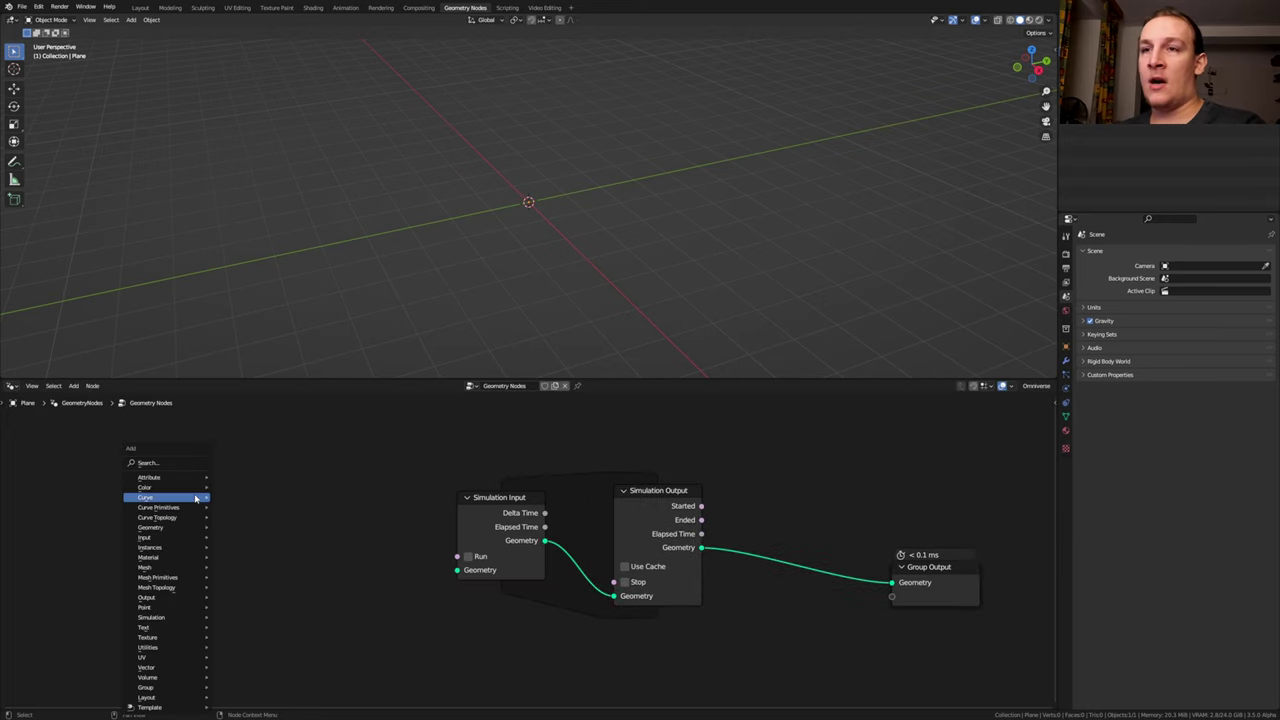
click(197, 463)
text(ic)
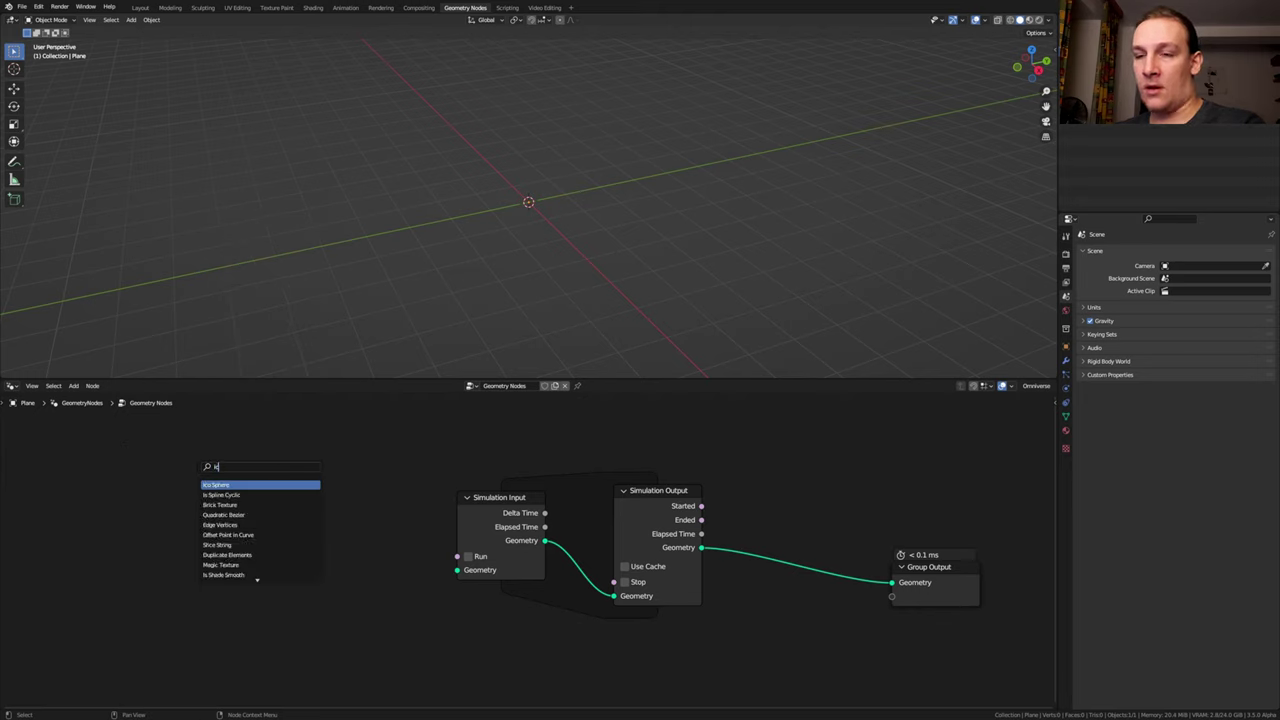
key(Return)
click(205, 468)
drag(253, 463, 457, 570)
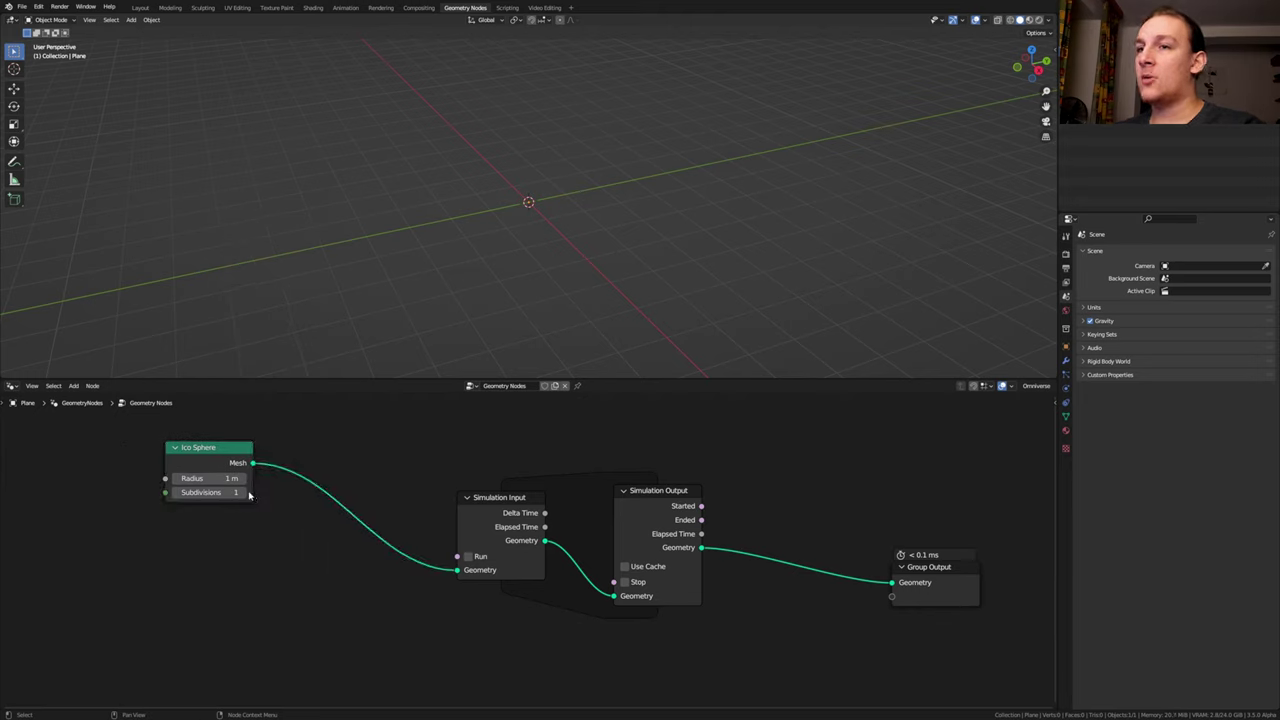
Set the Ico Sphere node's subdivisions to 3 and play the animation from the first frame.
click(243, 493)
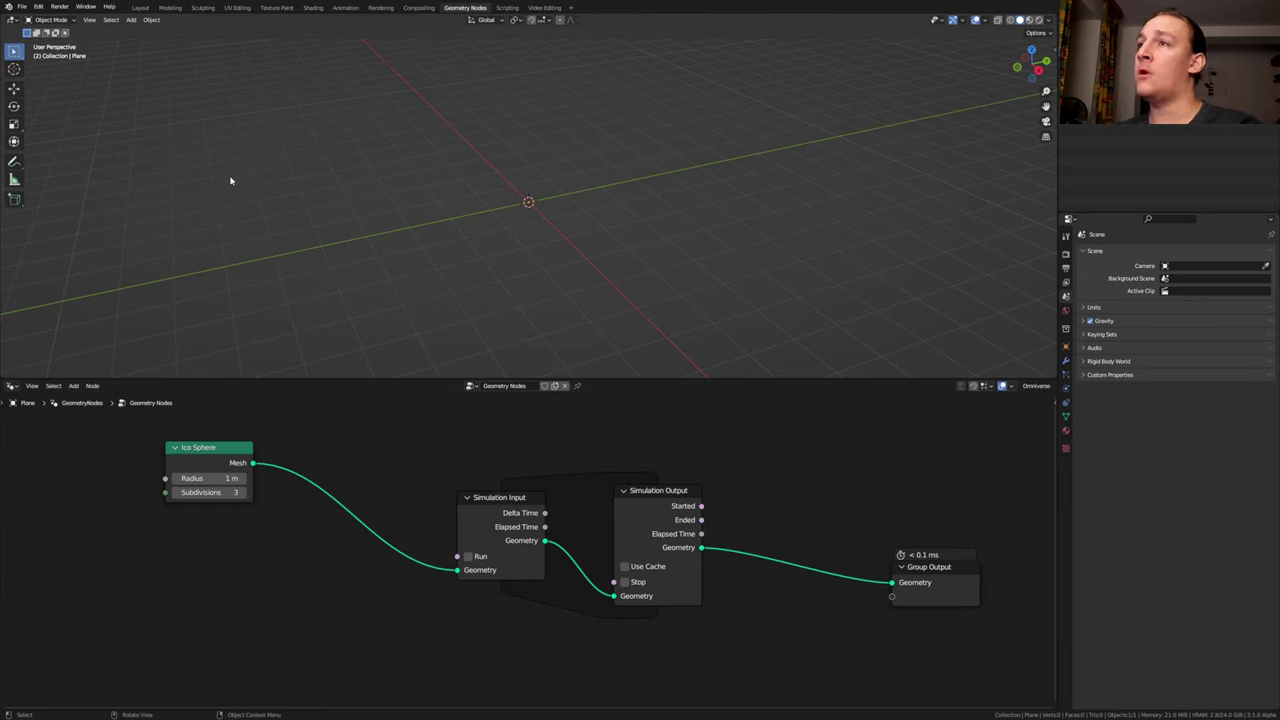
key(shift+Left)
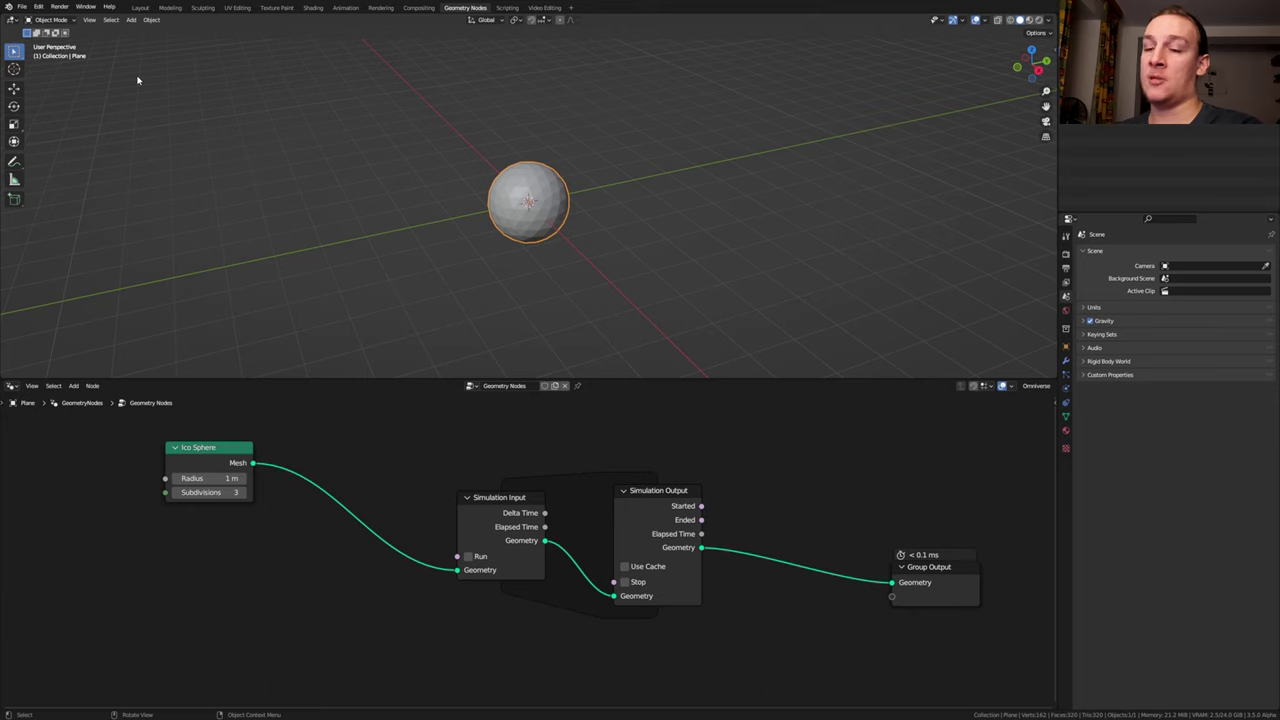
key(space)
Insert a Mesh to Volume node between the Ico Sphere and the Simulation Input.
middle_drag(794, 460, 824, 445)
key(shift+a)
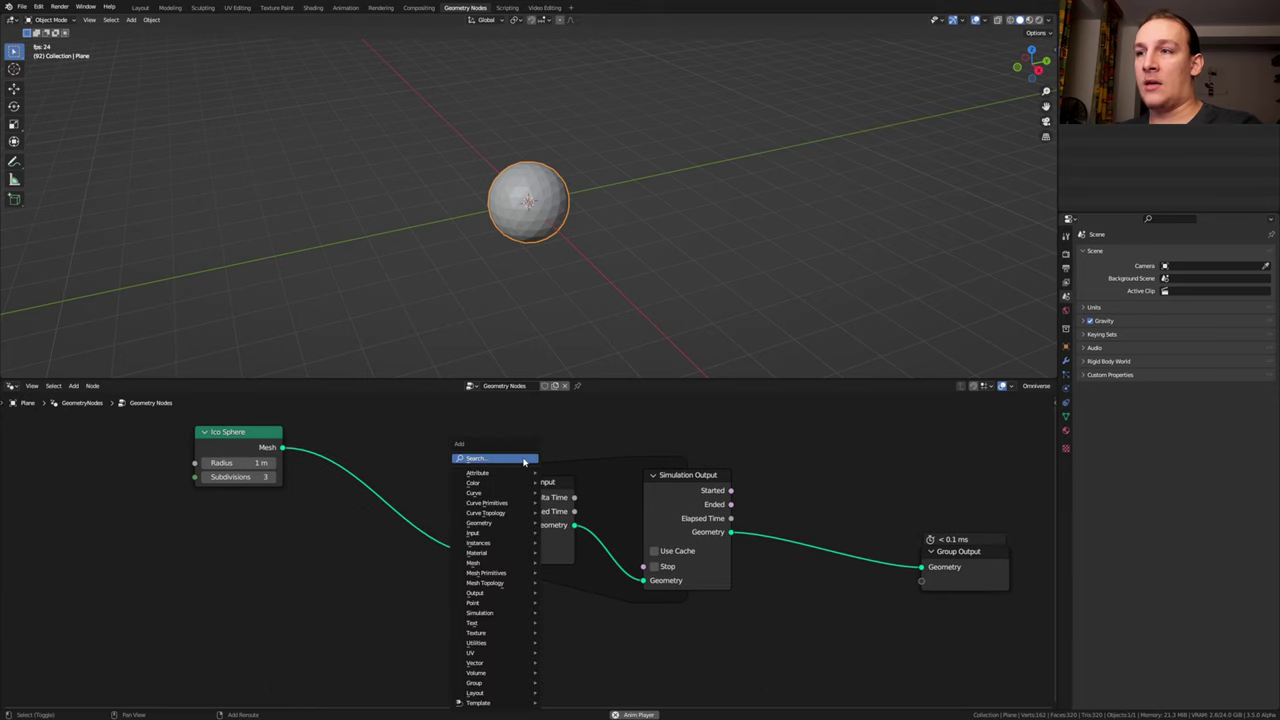
click(524, 459)
text(to)
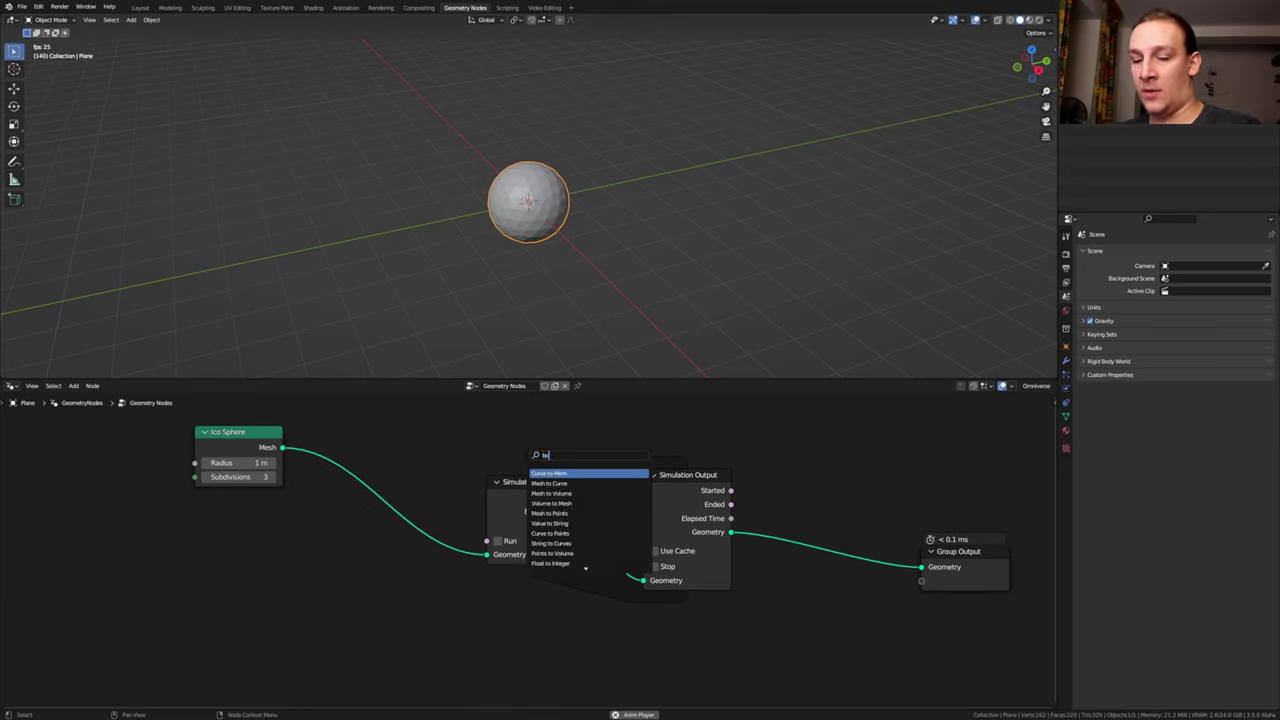
text( v)
key(Return)
click(340, 412)
Insert a Distribute Points in Volume node before the Simulation Input and set its mode to Grid.
key(shift+a)
click(582, 449)
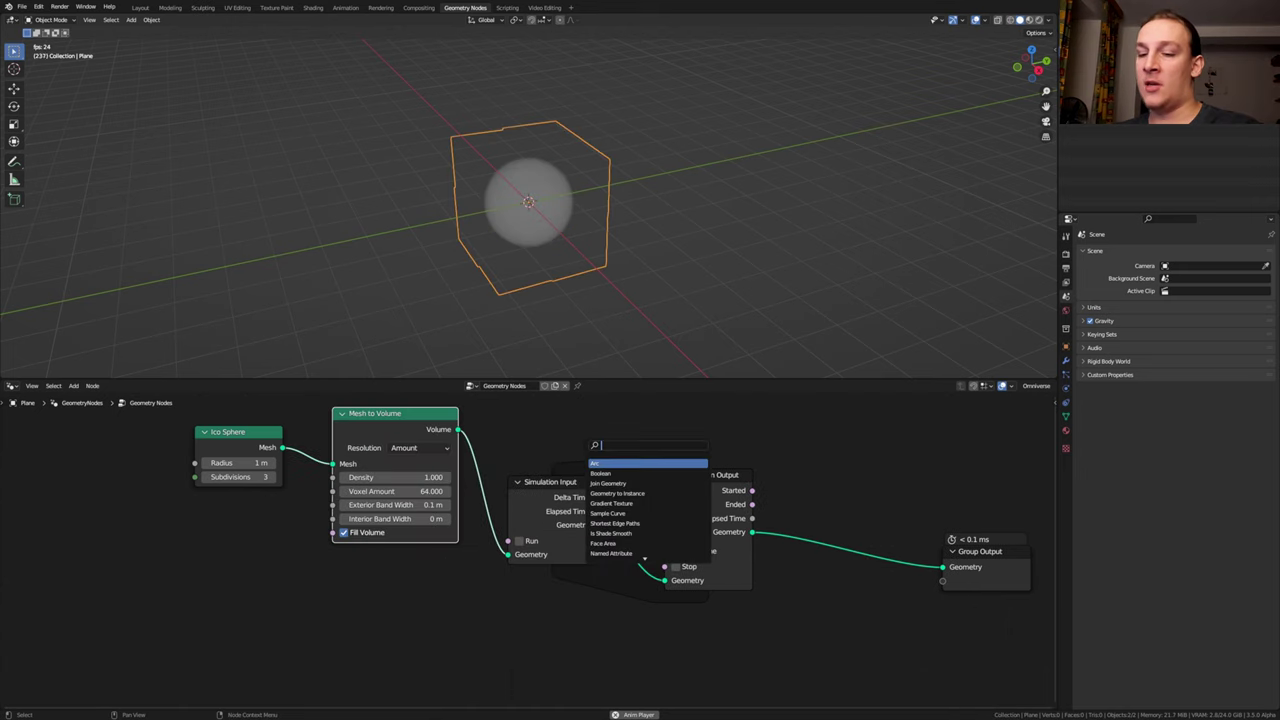
text(inv)
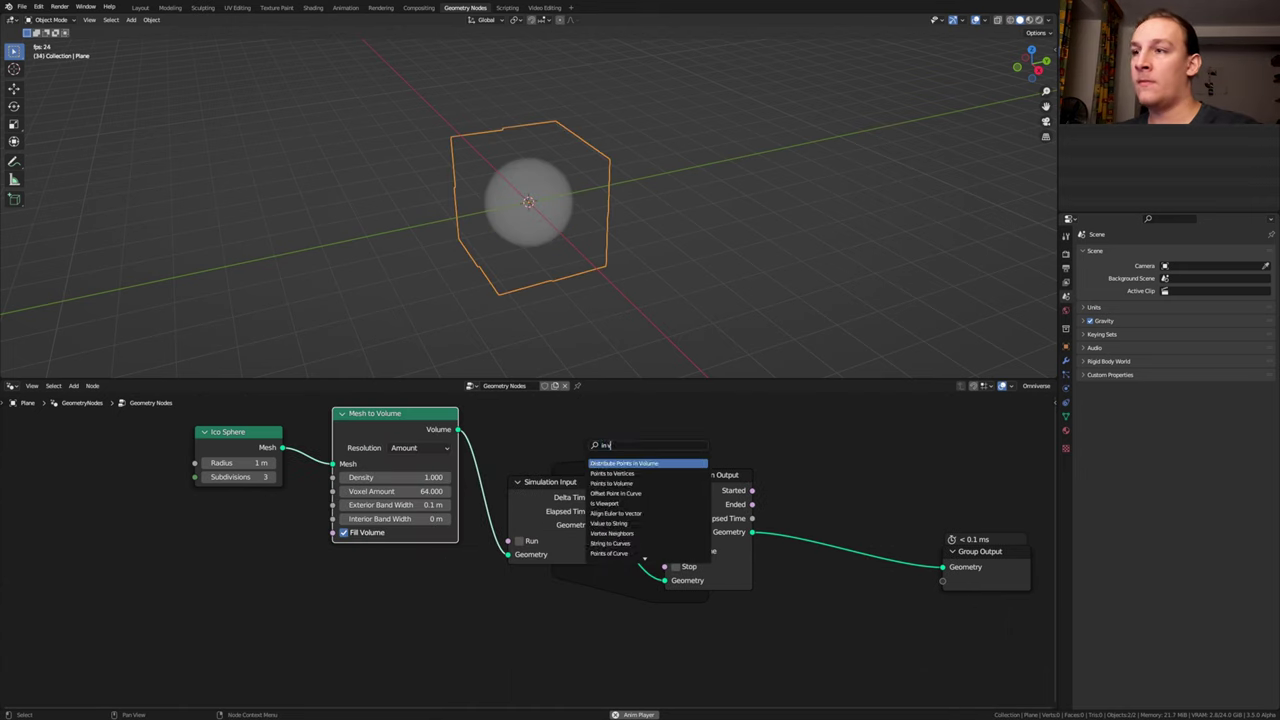
key(Return)
click(555, 472)
click(562, 471)
click(555, 501)
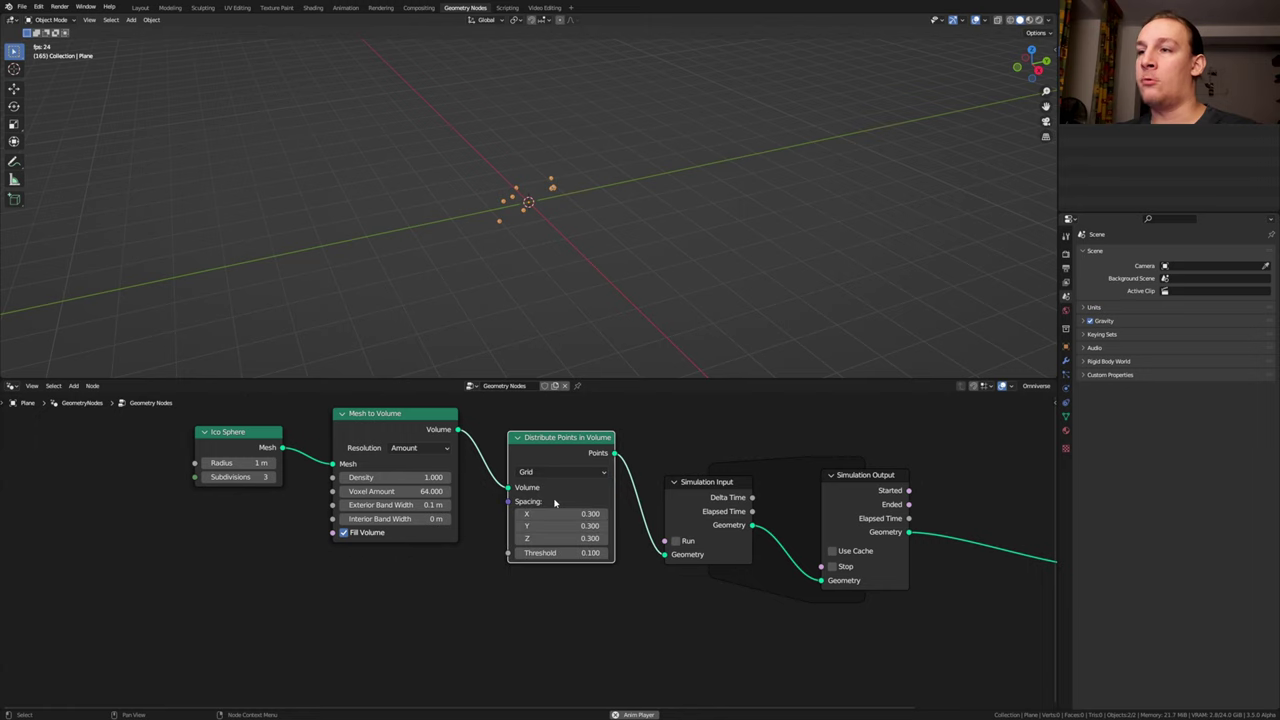
Set the point grid spacing to 0.05 on X, Y and Z.
drag(562, 513, 562, 539)
text(.0)
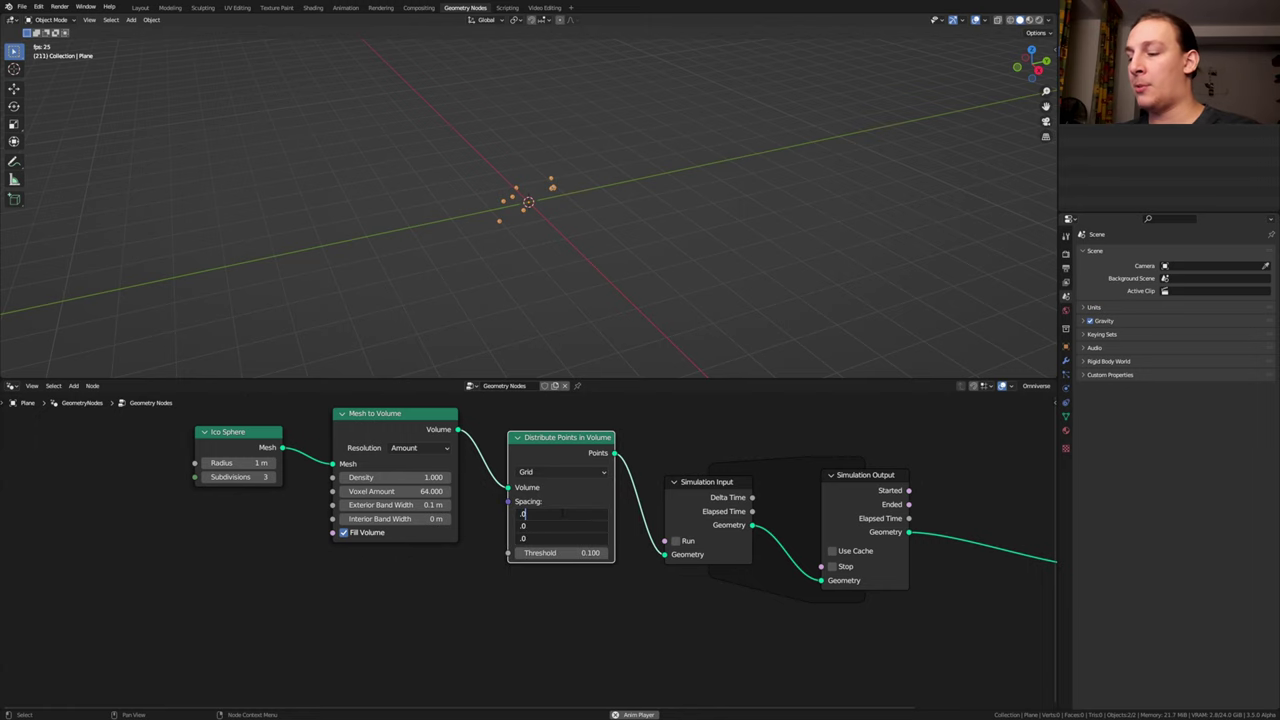
text(5)
key(Return)
Insert an Instance on Points node before the Simulation Input and enable Pick Instance.
key(shift+a)
text(on)
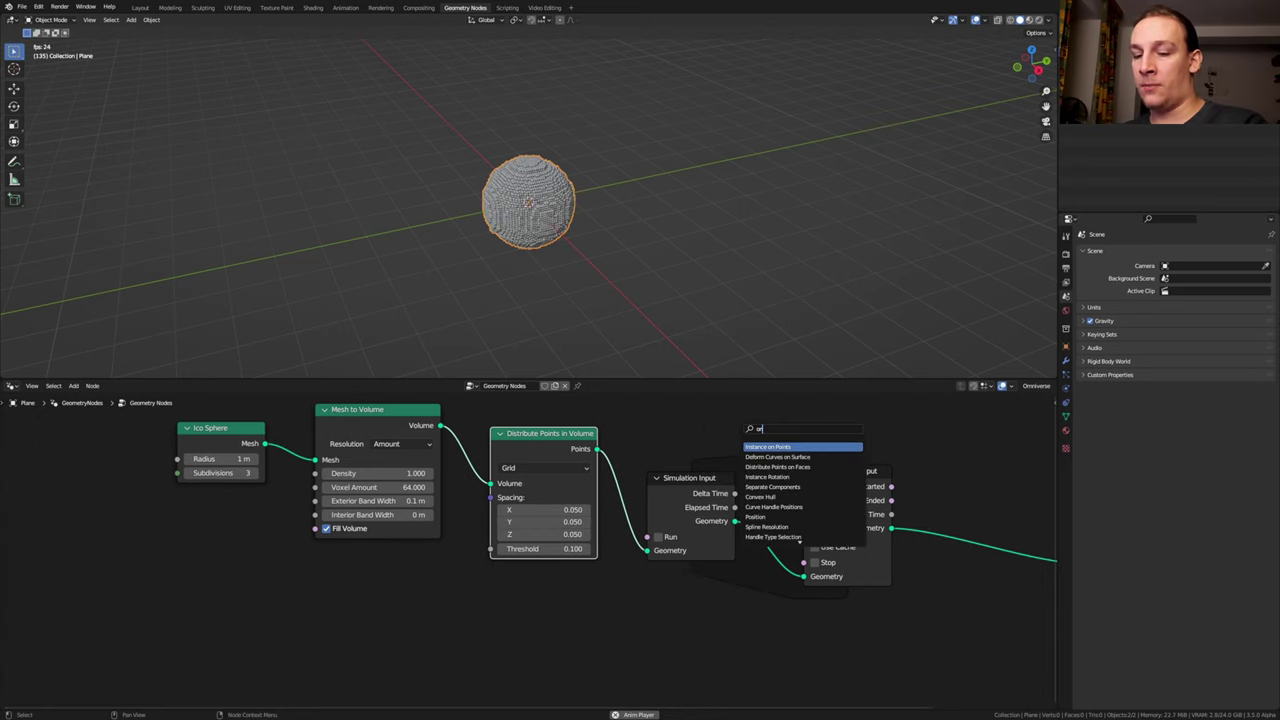
key(Return)
click(662, 510)
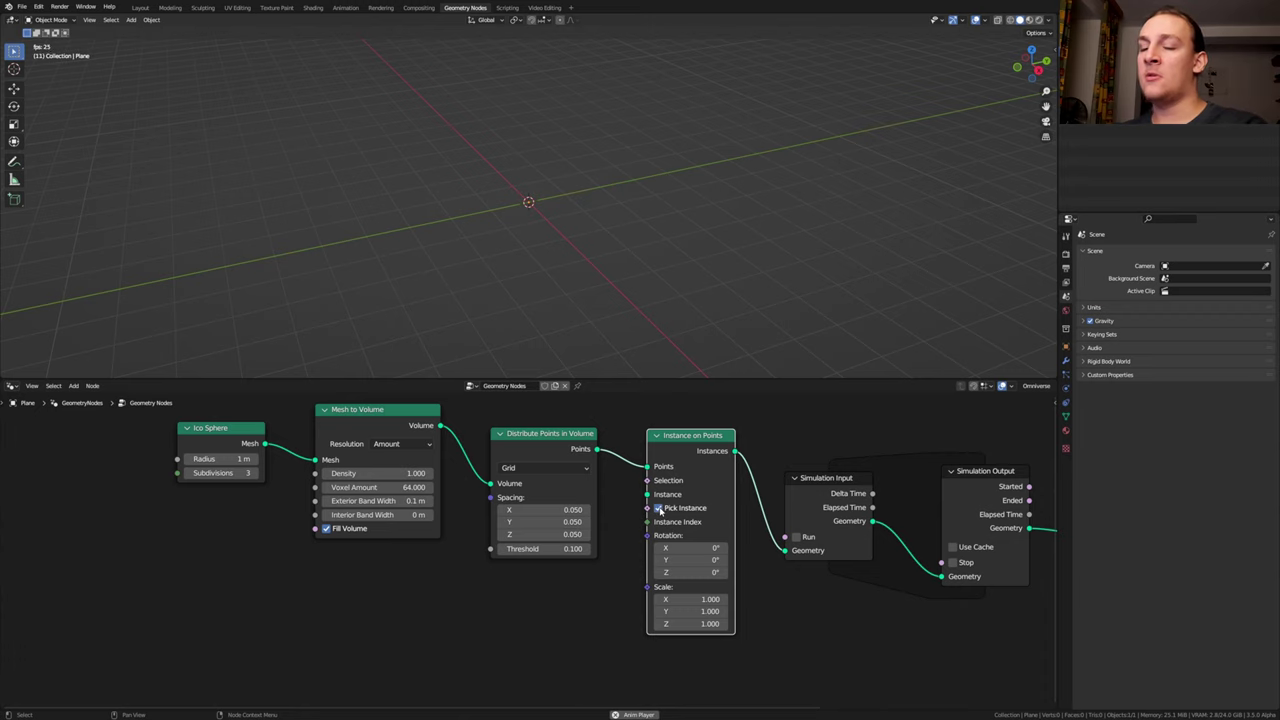
Add an ico sphere mesh object to the scene and duplicate it in place.
key(Delete)
key(shift+a)
mouse_move(590, 221)
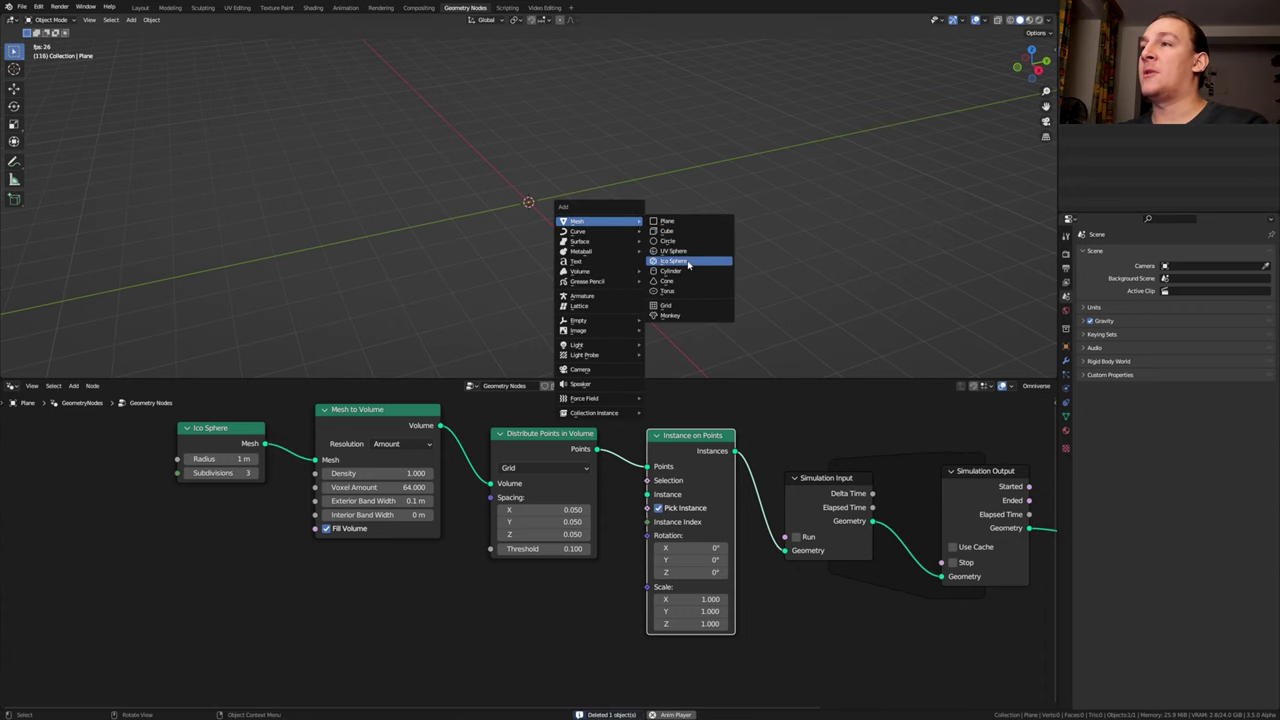
click(688, 262)
key(g)
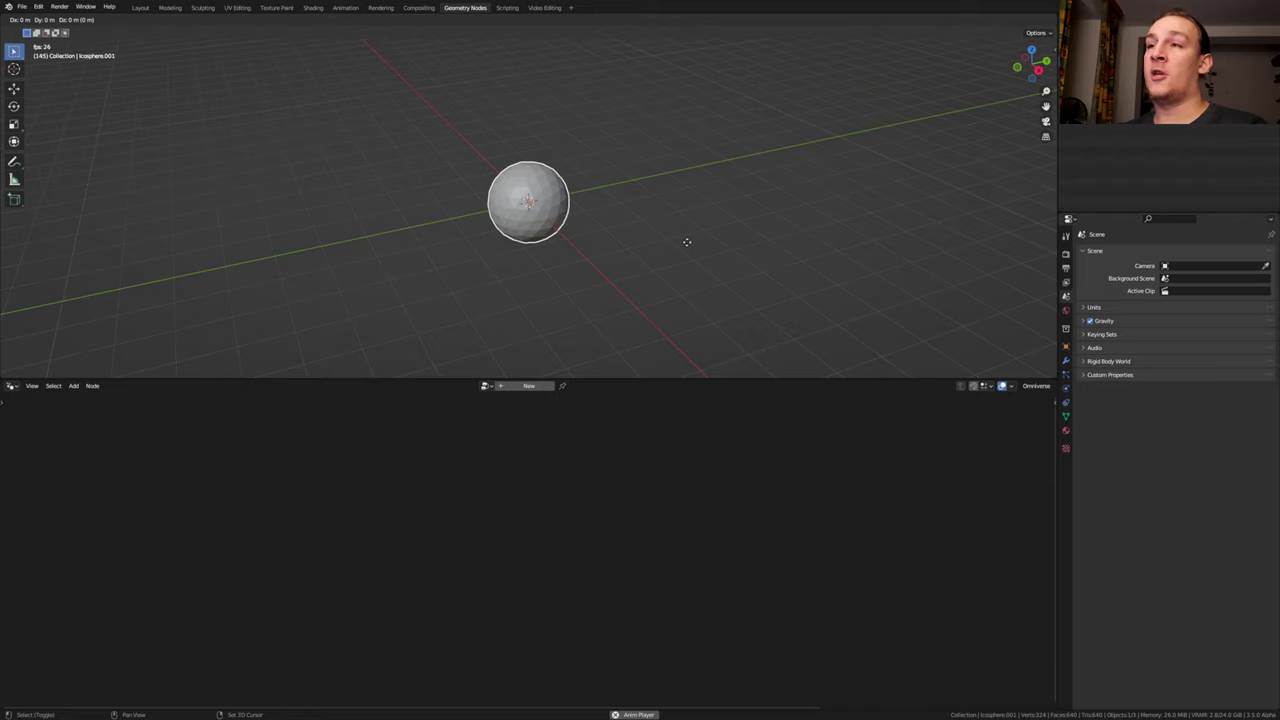
key(Escape)
Move both ico sphere objects into a new collection named Collection 2.
drag(646, 323, 536, 234)
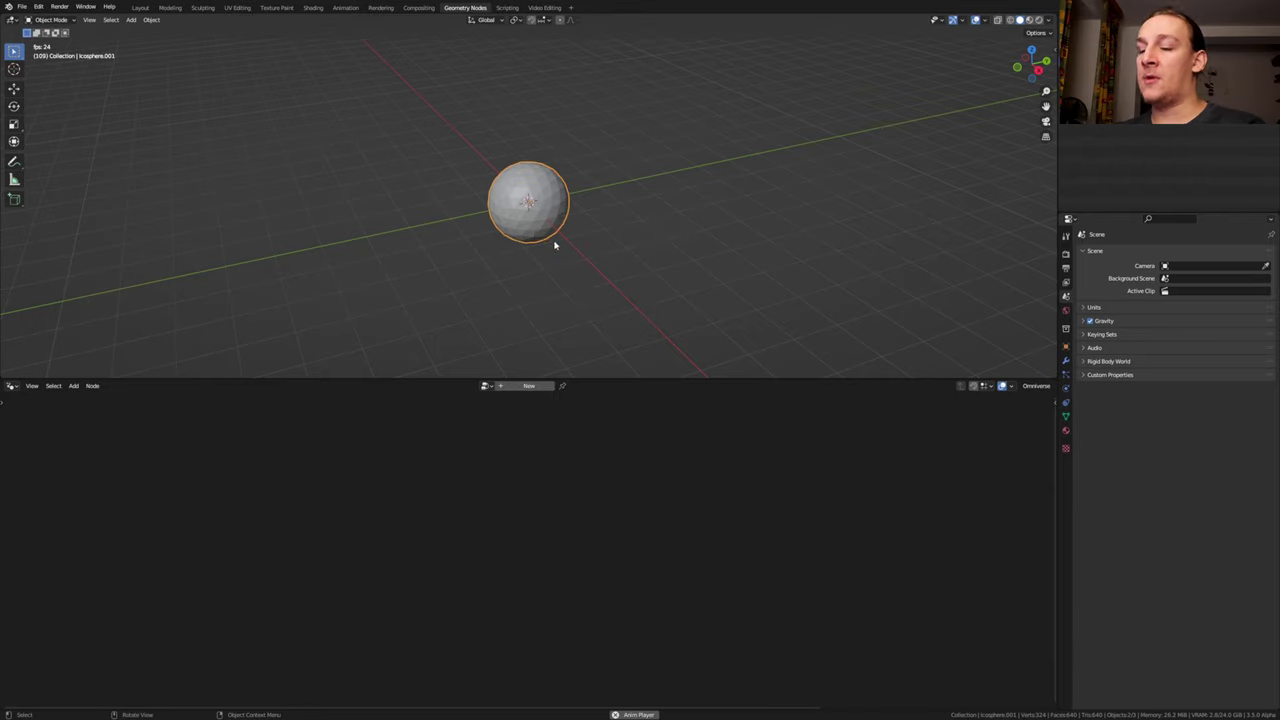
key(m)
click(557, 243)
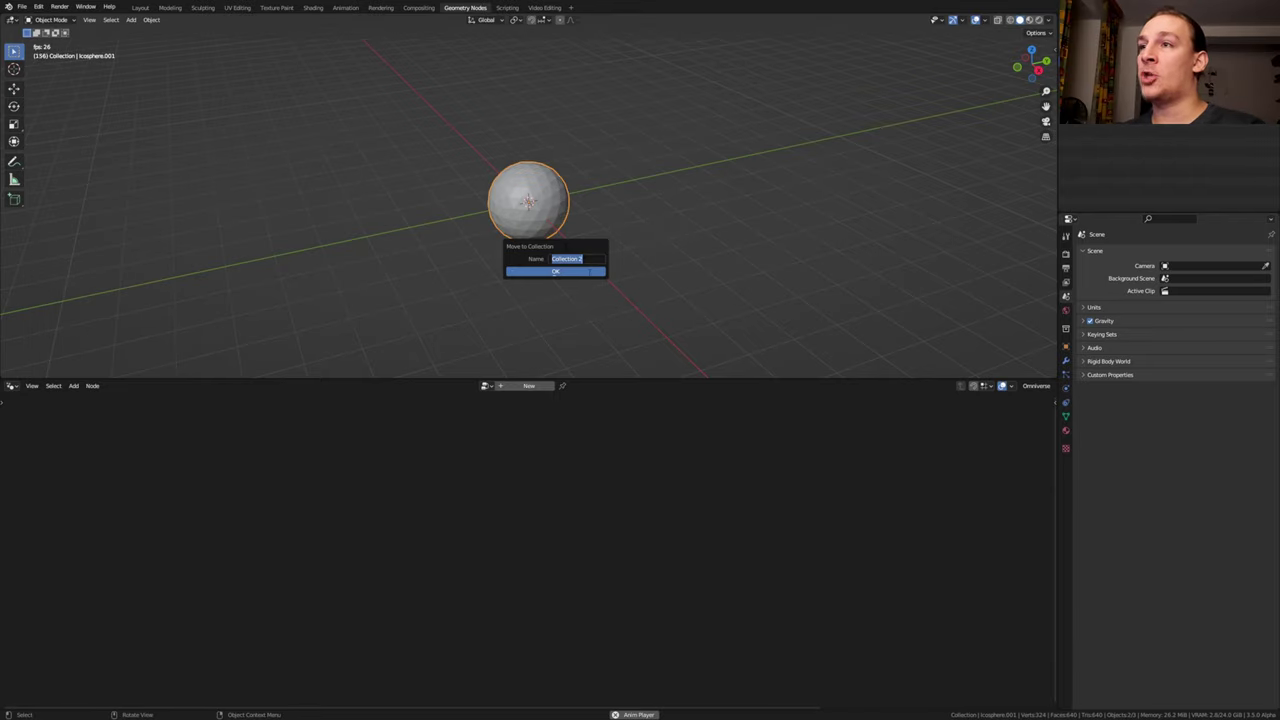
click(592, 272)
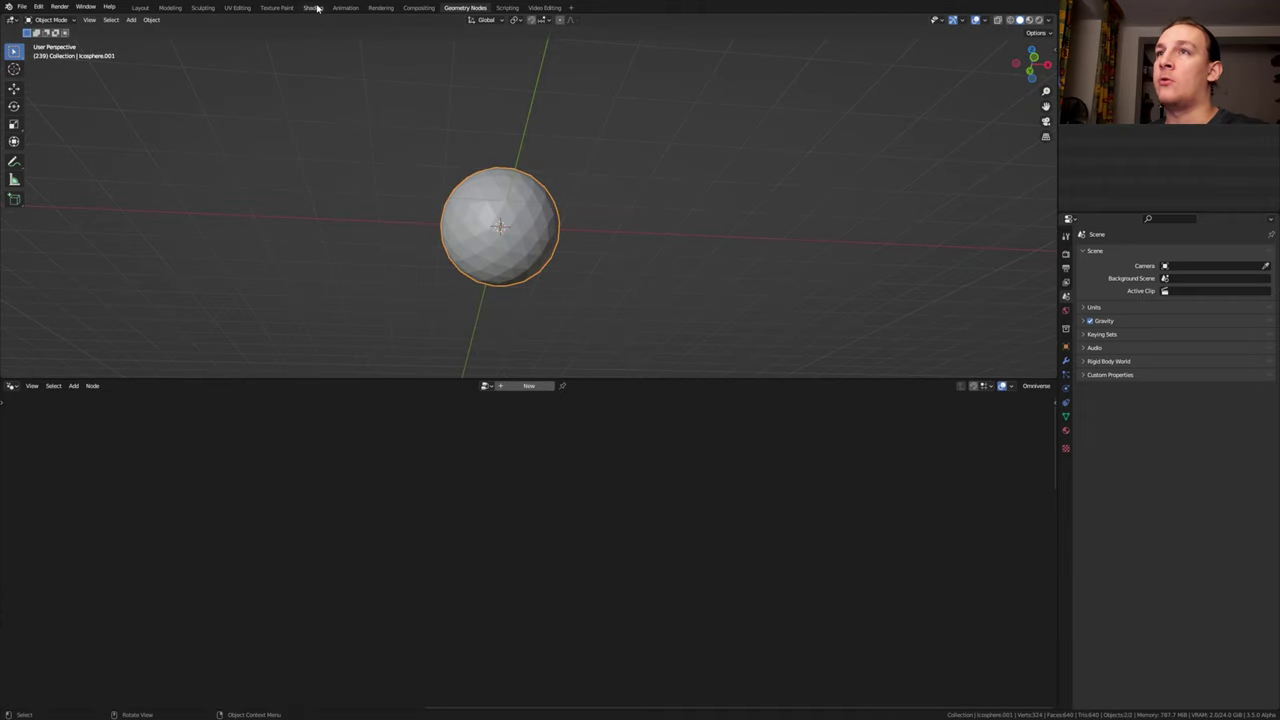
Create a material for the ico sphere in the Shading workspace and replace its Principled BSDF with an Emission shader.
click(313, 8)
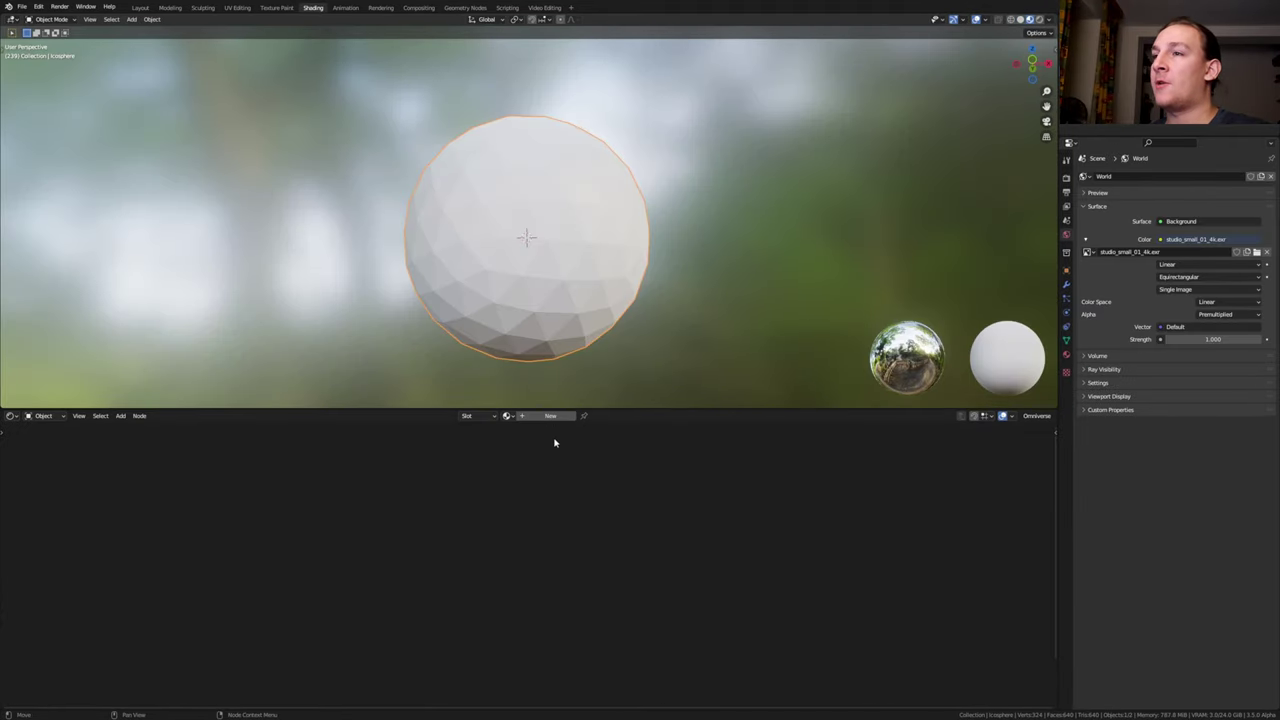
click(550, 415)
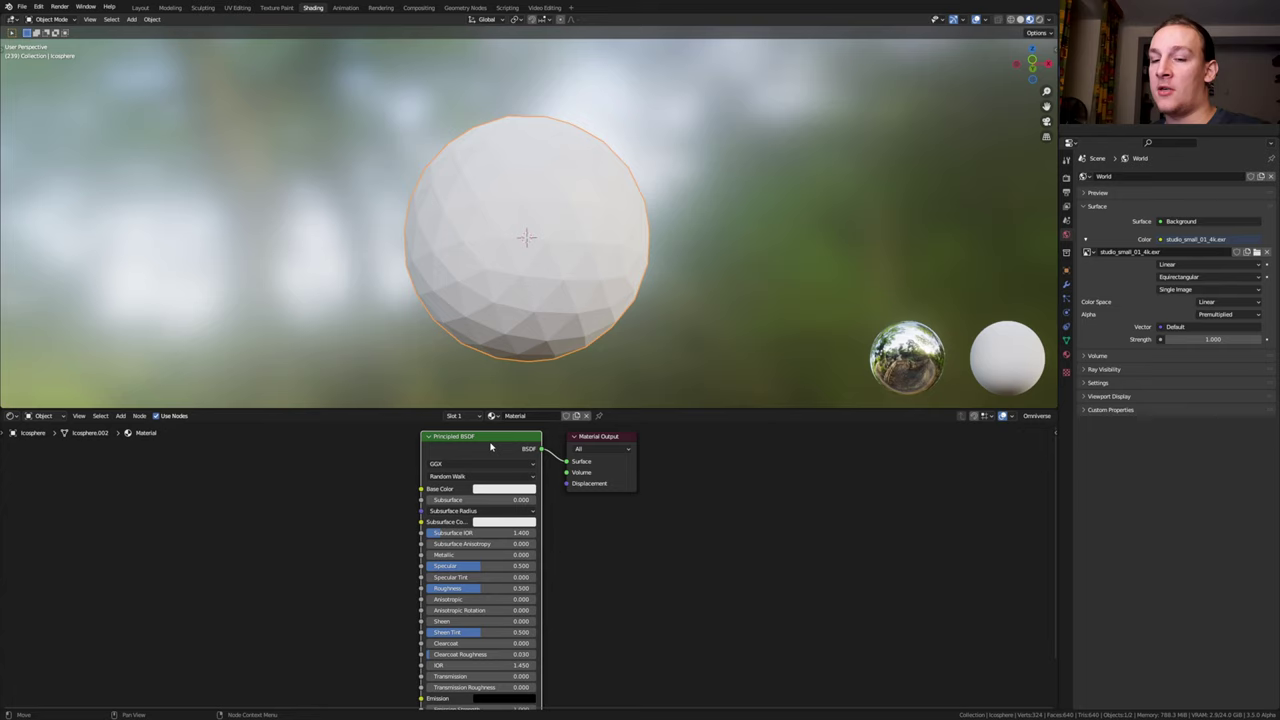
key(x)
key(shift+a)
click(395, 473)
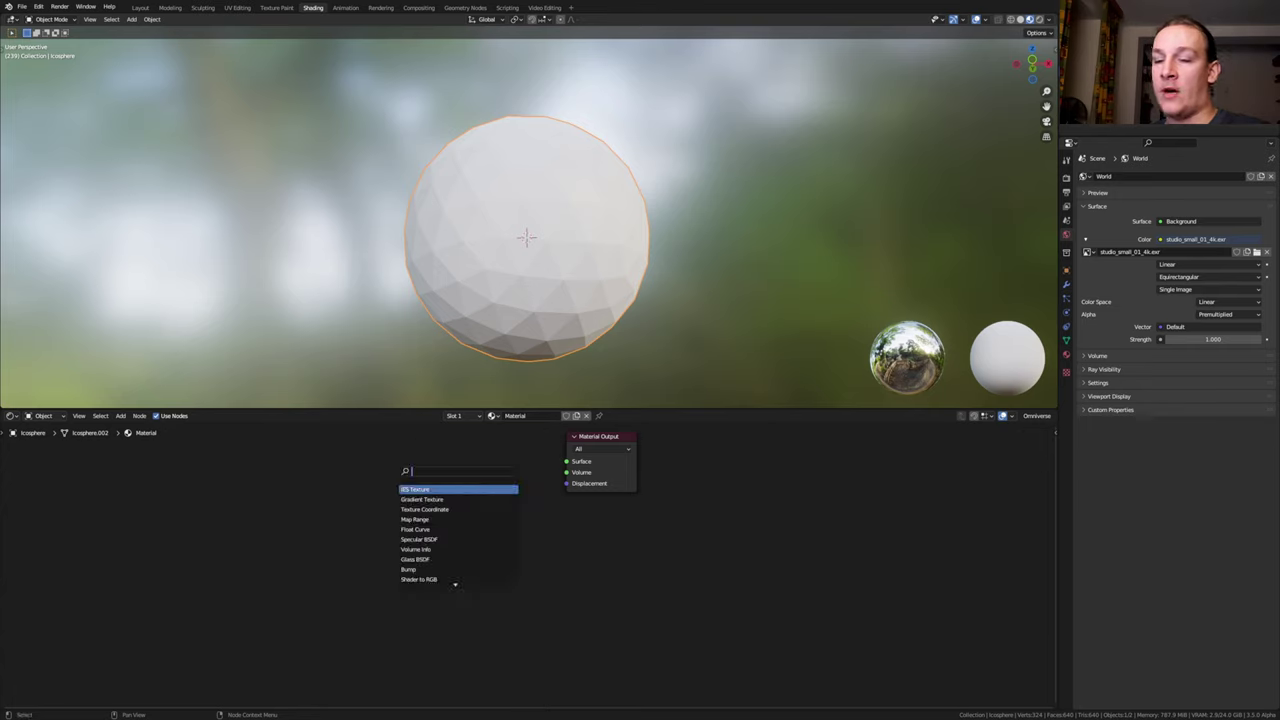
text(em)
click(428, 490)
click(393, 493)
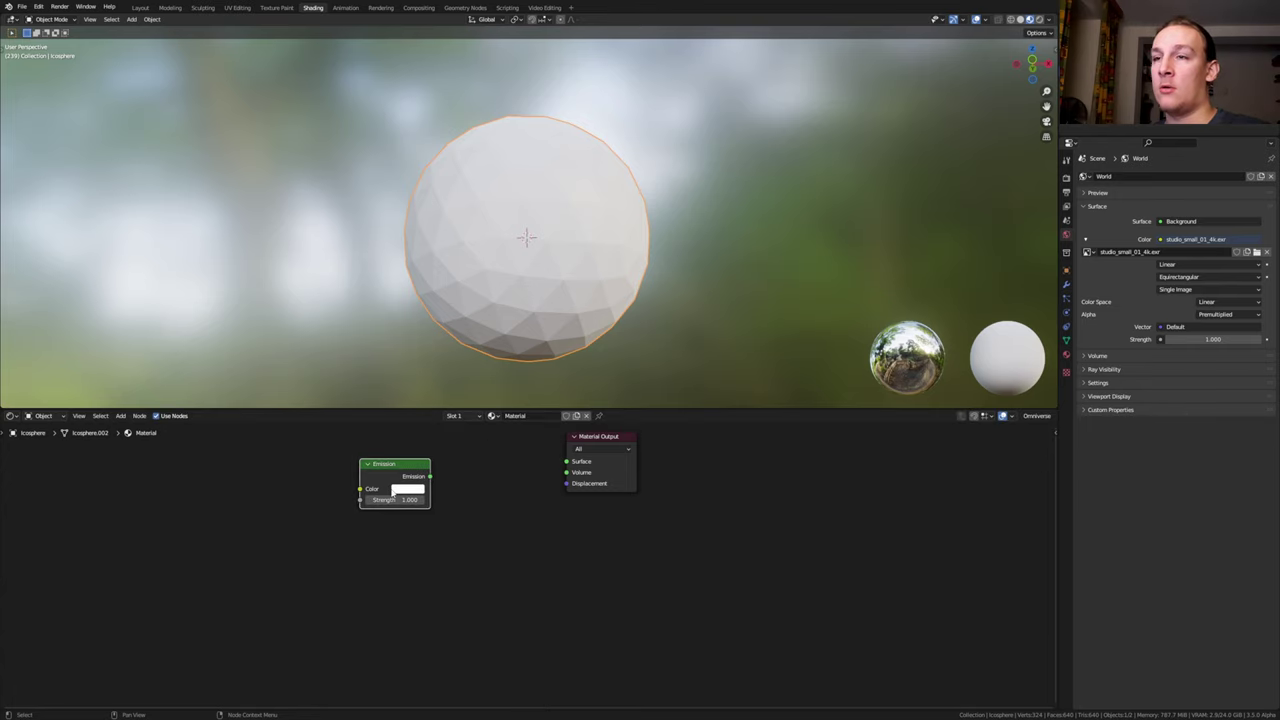
Set the Emission colour to violet, hue about 0.71, and its strength to 7.5.
click(406, 489)
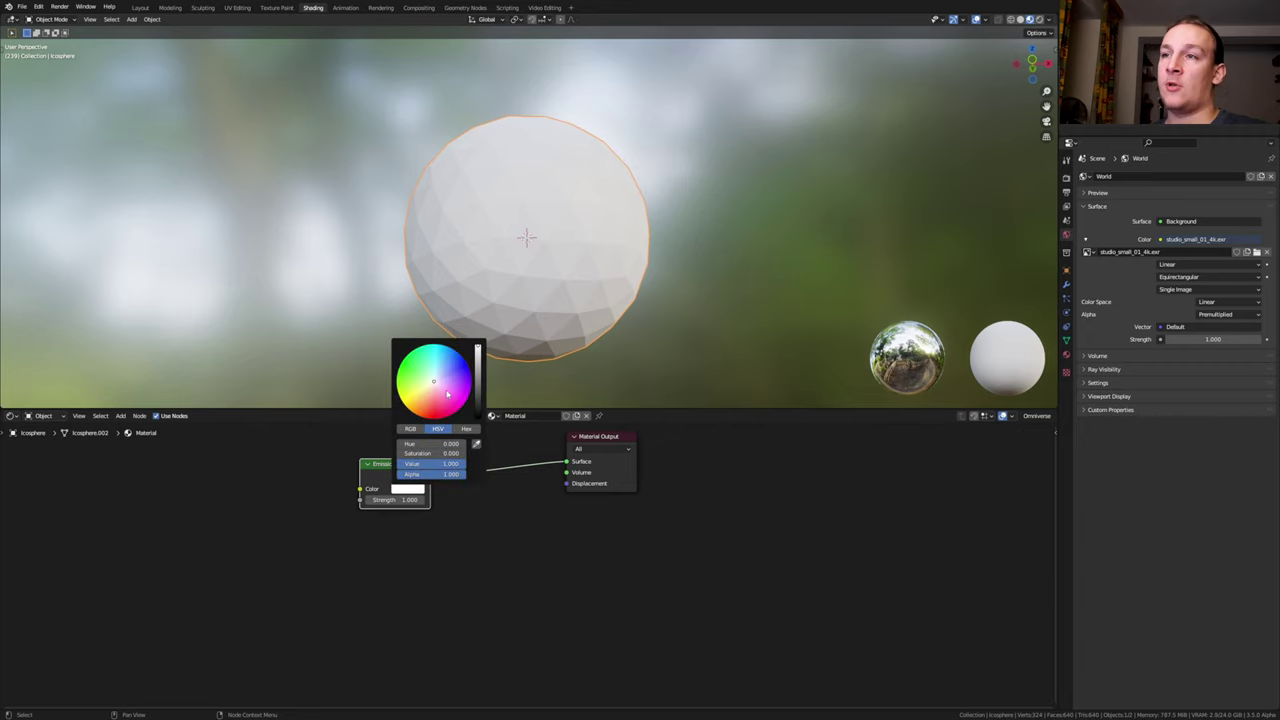
drag(447, 394, 455, 377)
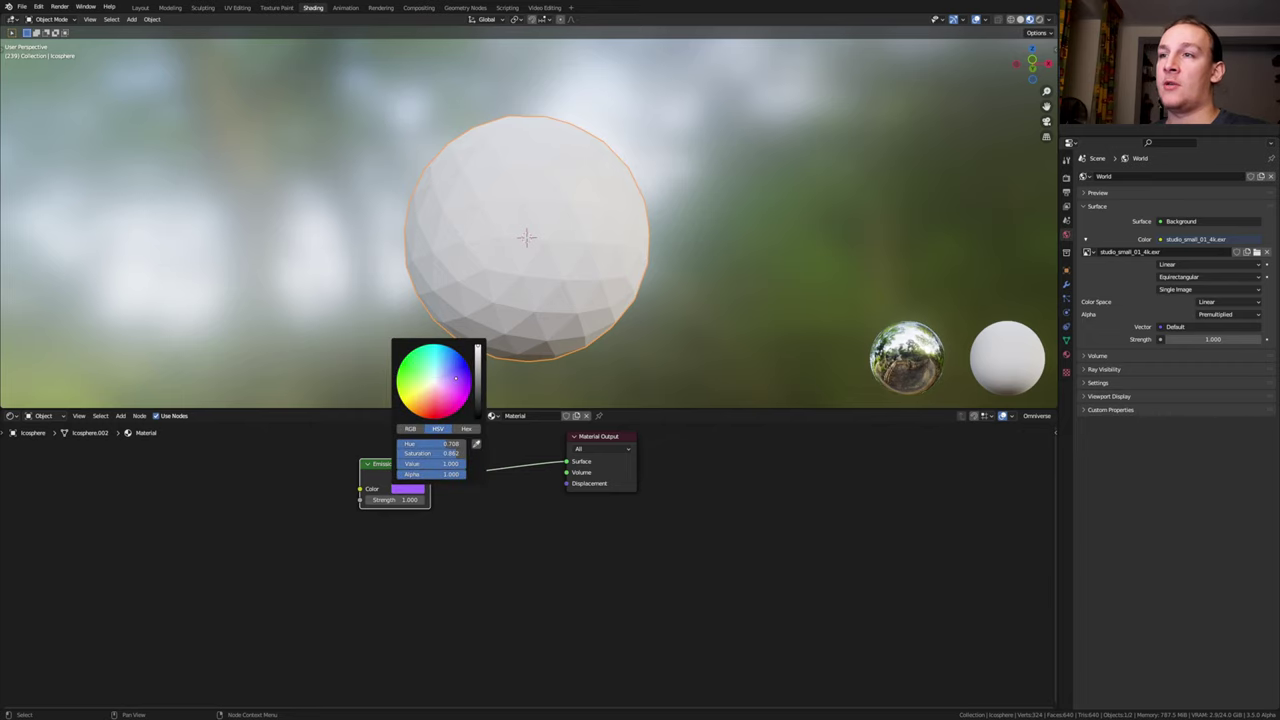
click(396, 499)
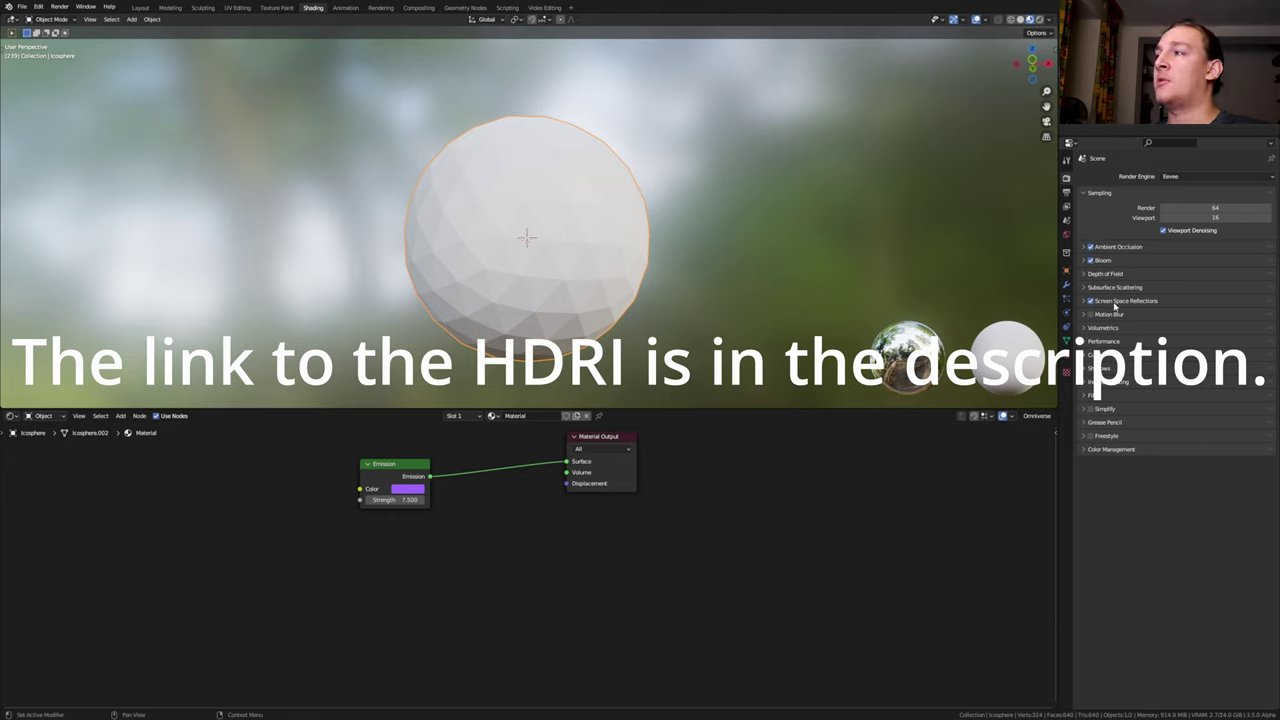
Set the colour management view transform to Standard and the look to None, and open the Film settings to check transparency.
click(1111, 449)
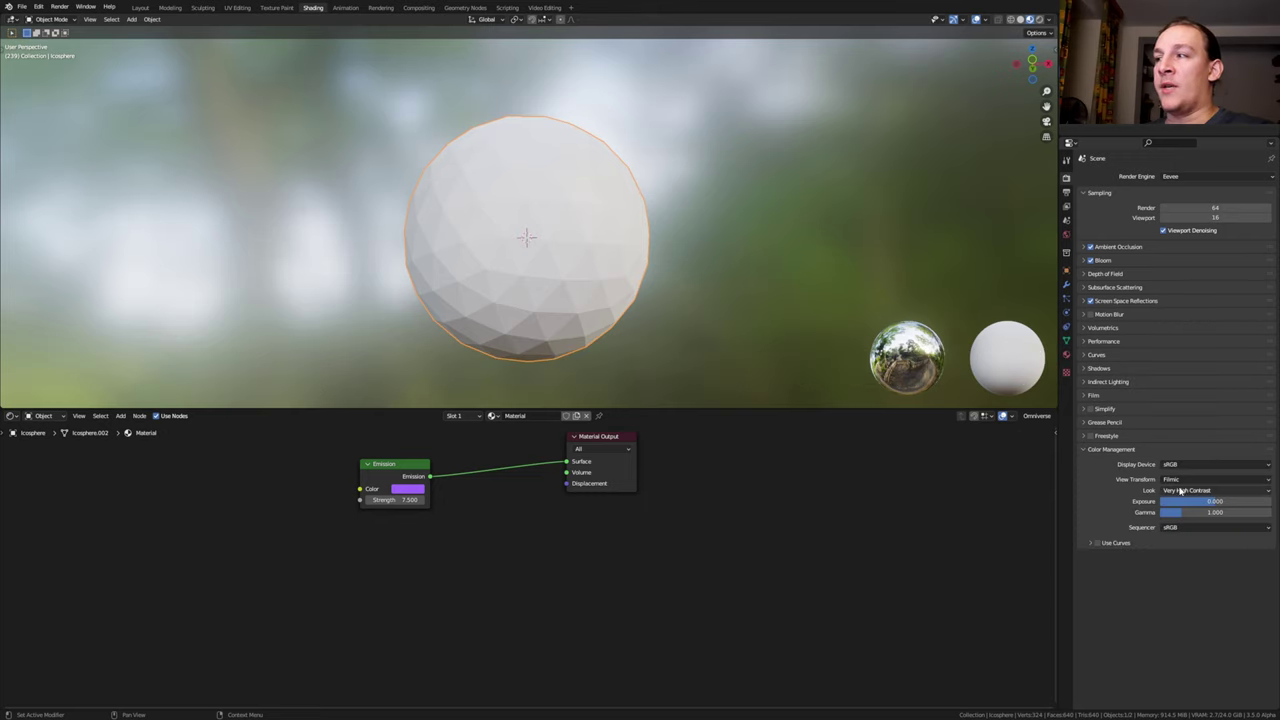
click(1177, 483)
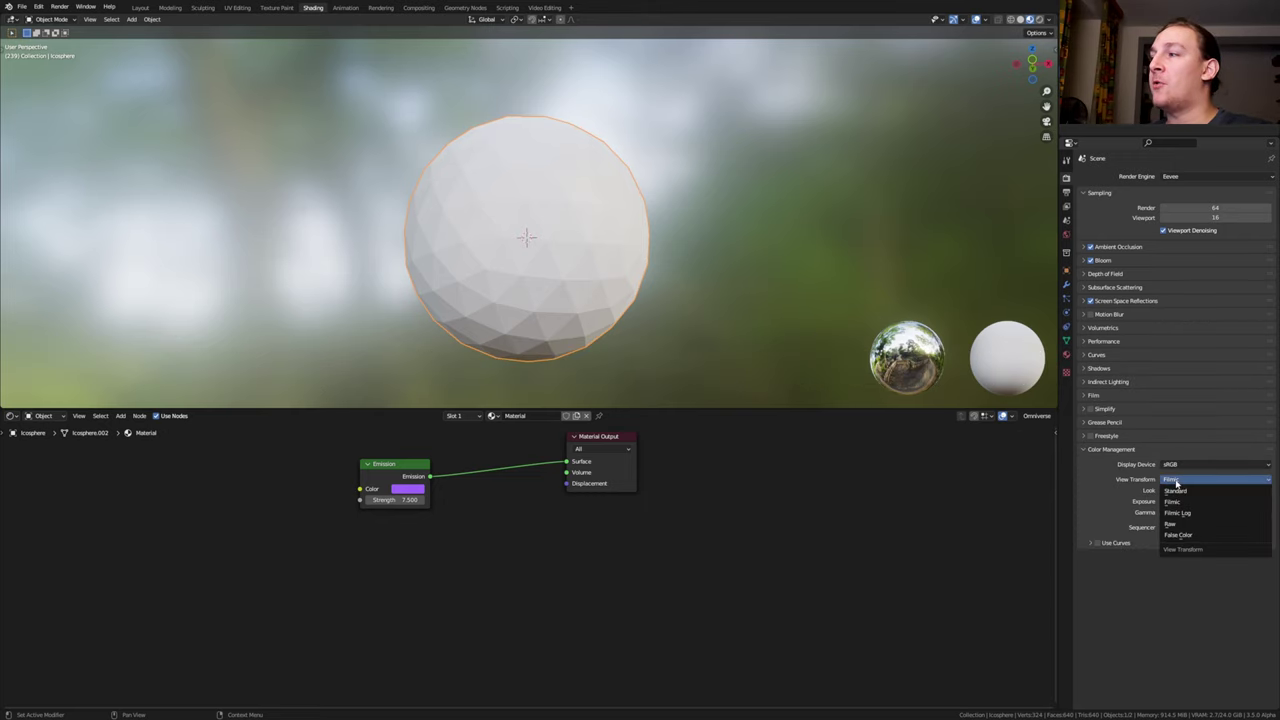
click(1177, 491)
click(1177, 491)
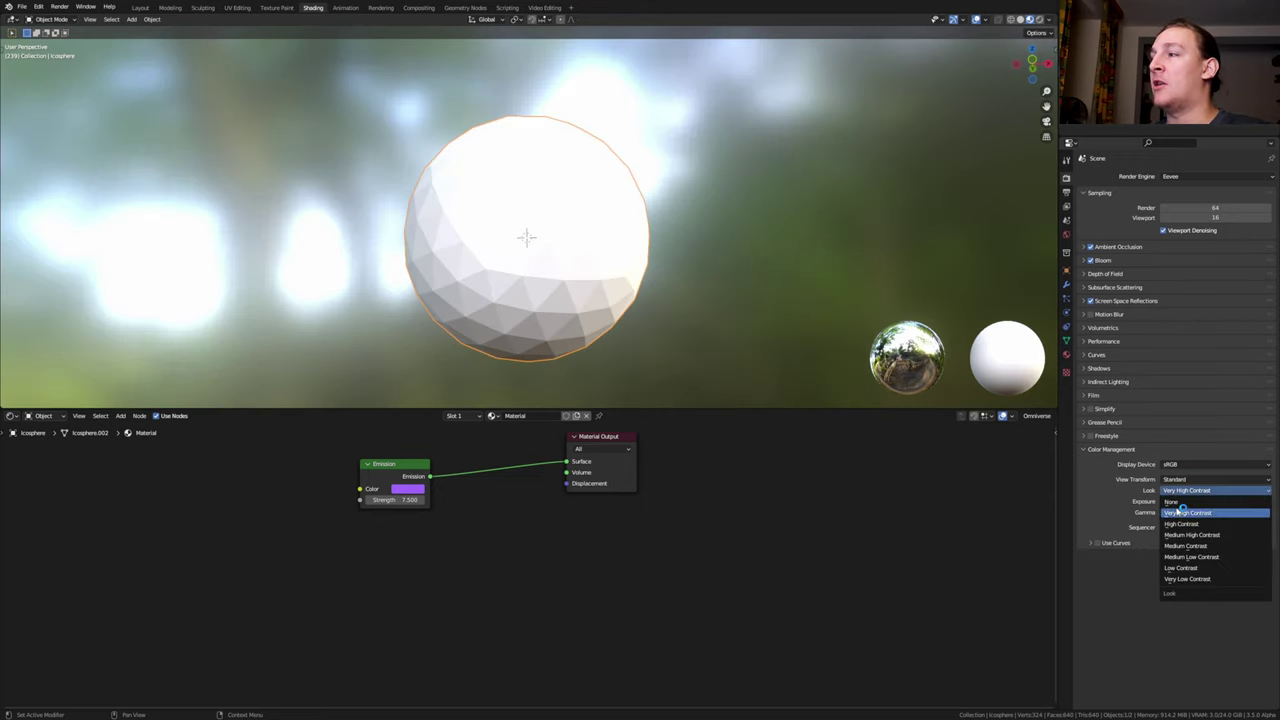
click(1180, 503)
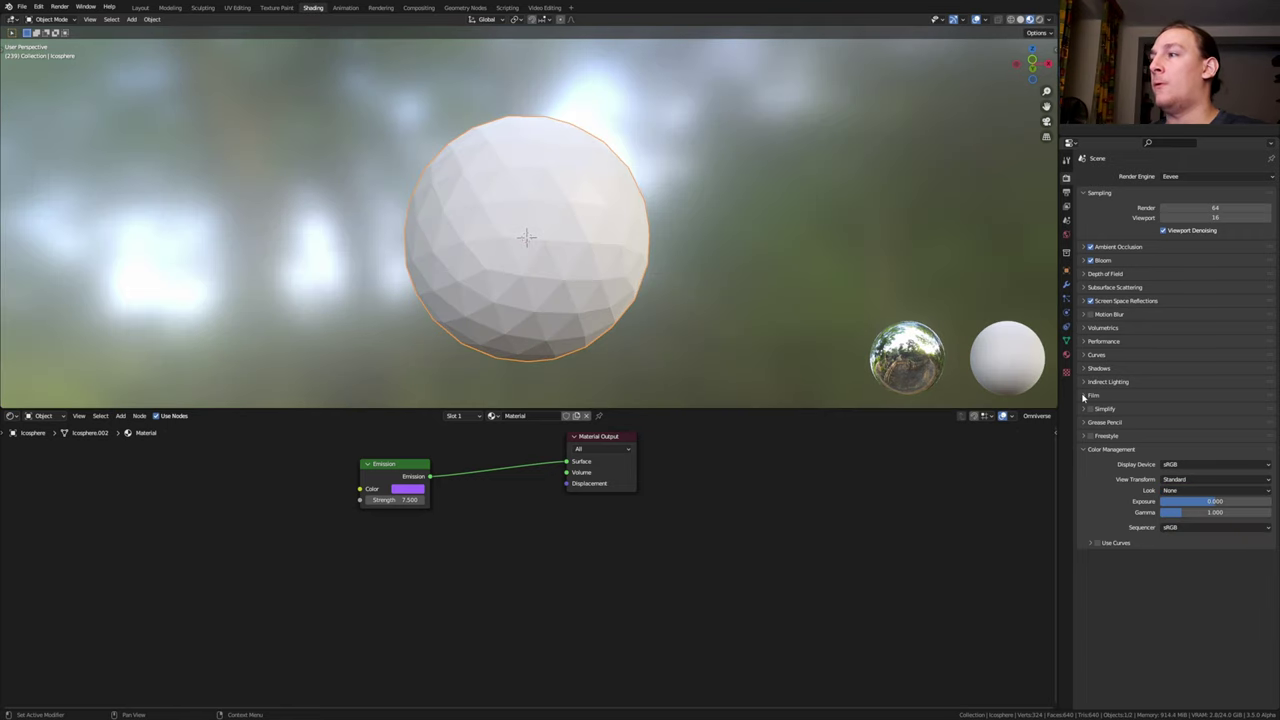
click(1084, 396)
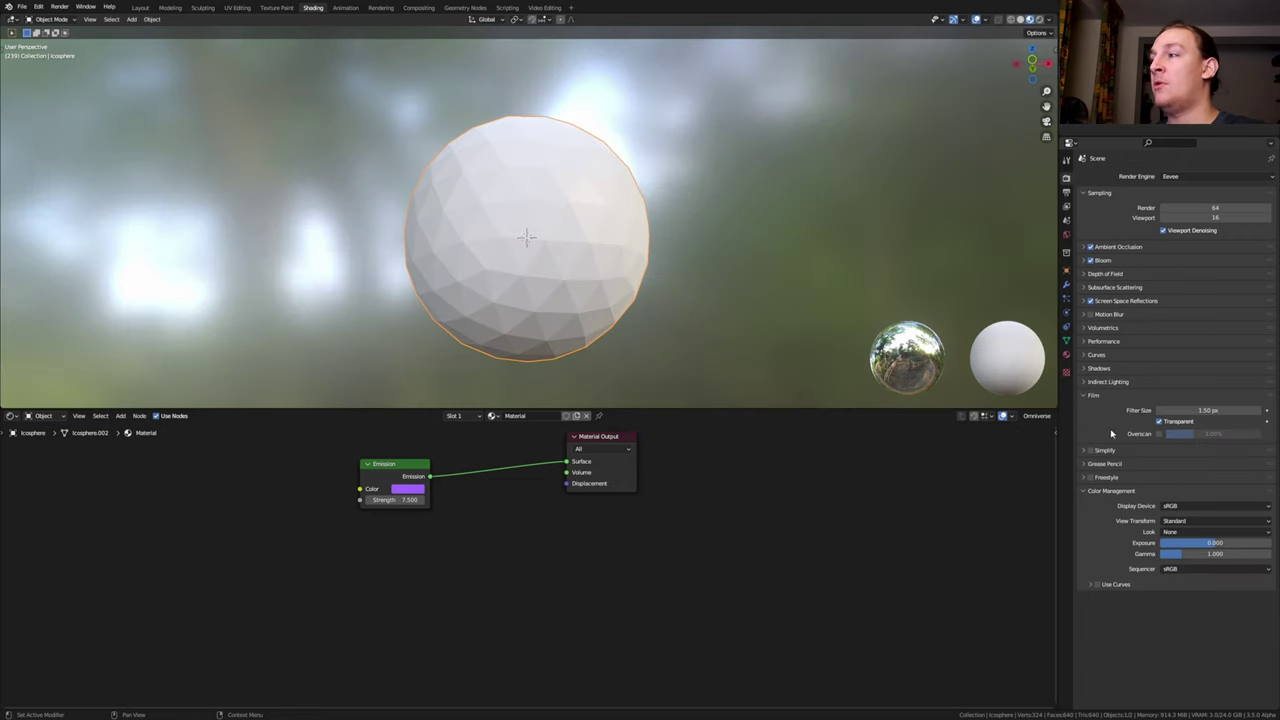
Switch the viewport to rendered shading and move the emissive ico sphere clear of the overlapping one.
click(1039, 19)
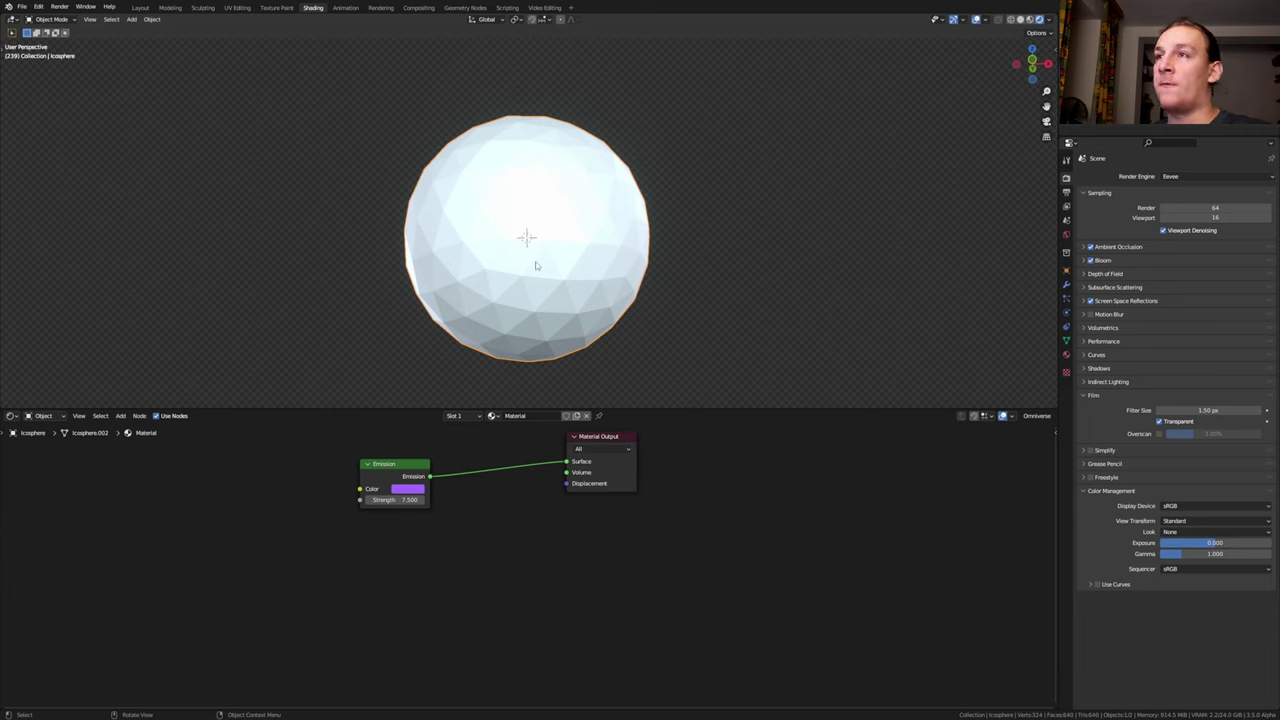
key(g)
click(839, 256)
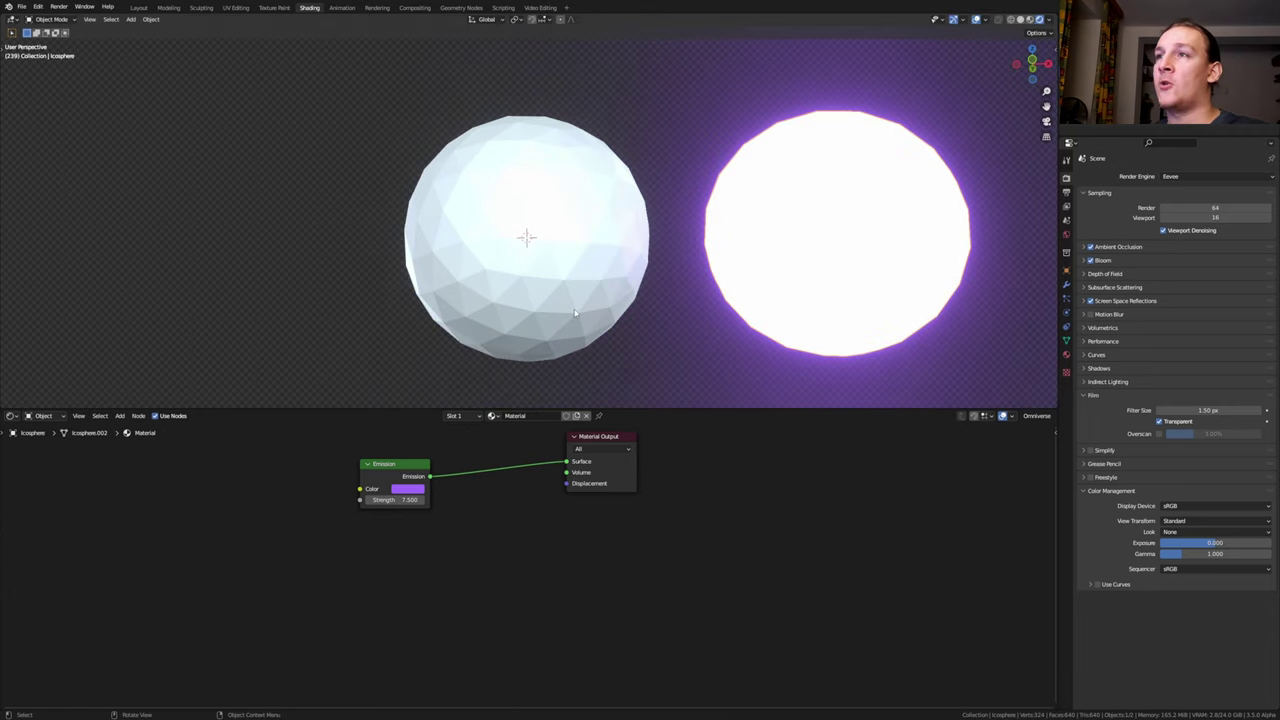
Give the other ico sphere a new Principled material with an orange base colour, hue about 0.03, metallic 1 and slightly reduced roughness.
click(574, 313)
click(566, 416)
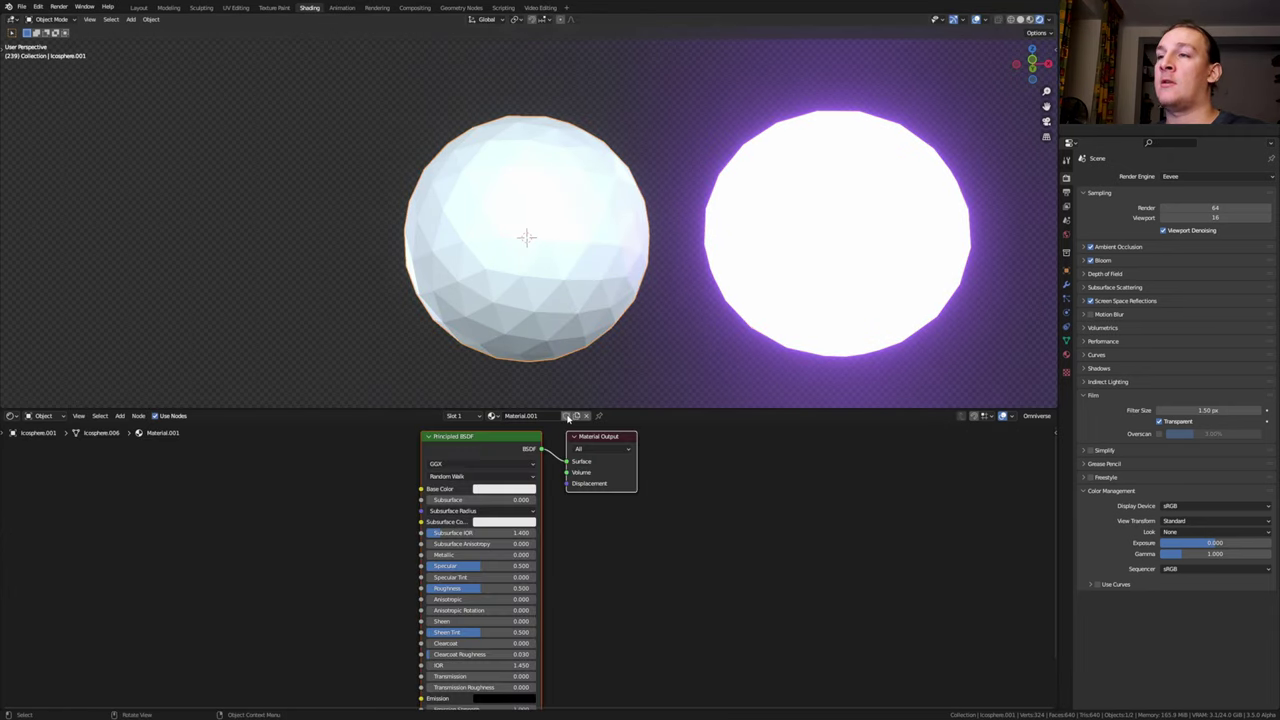
click(513, 489)
click(512, 402)
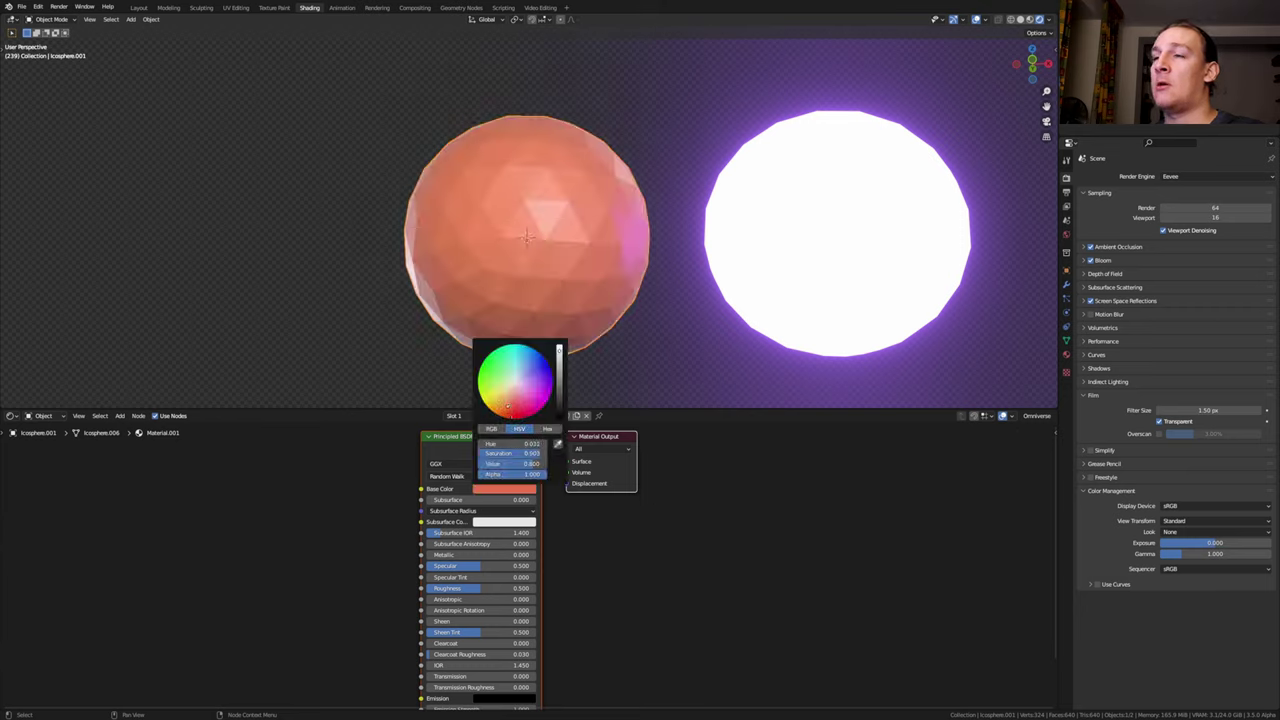
drag(440, 555, 428, 590)
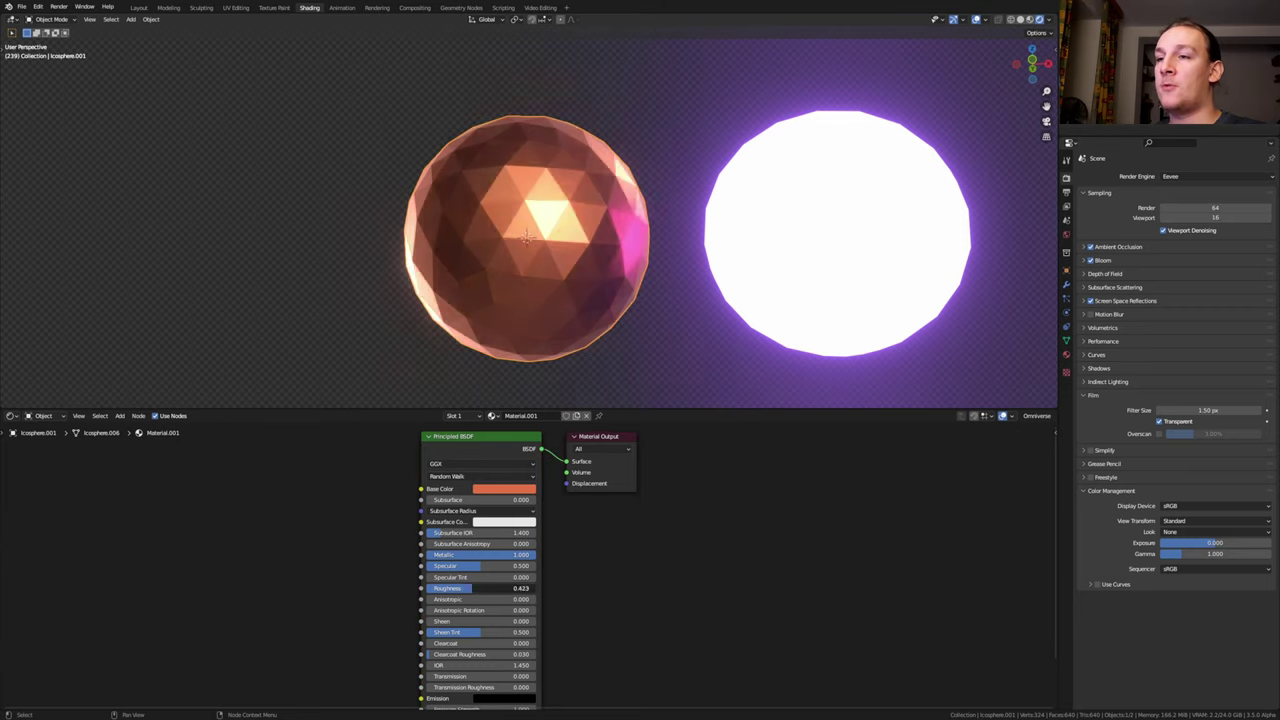
Switch to the Geometry Nodes workspace and hide Collection 2 with both ico spheres.
click(460, 8)
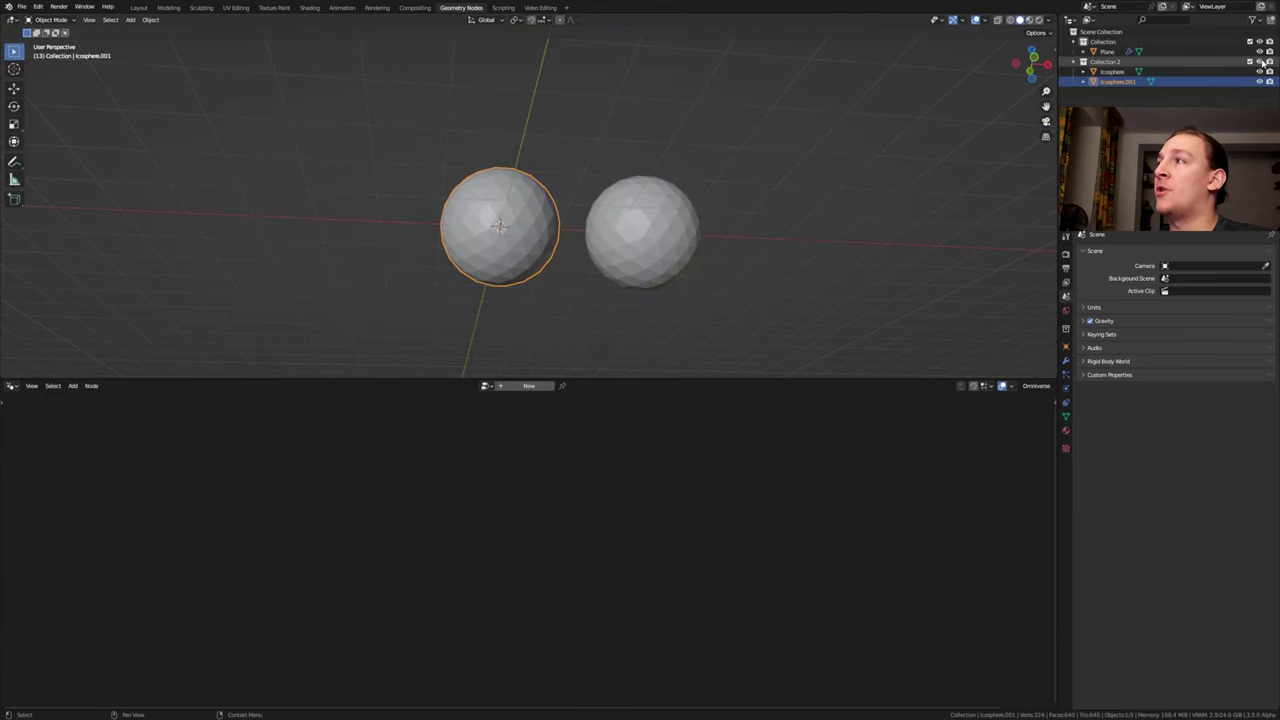
click(1260, 61)
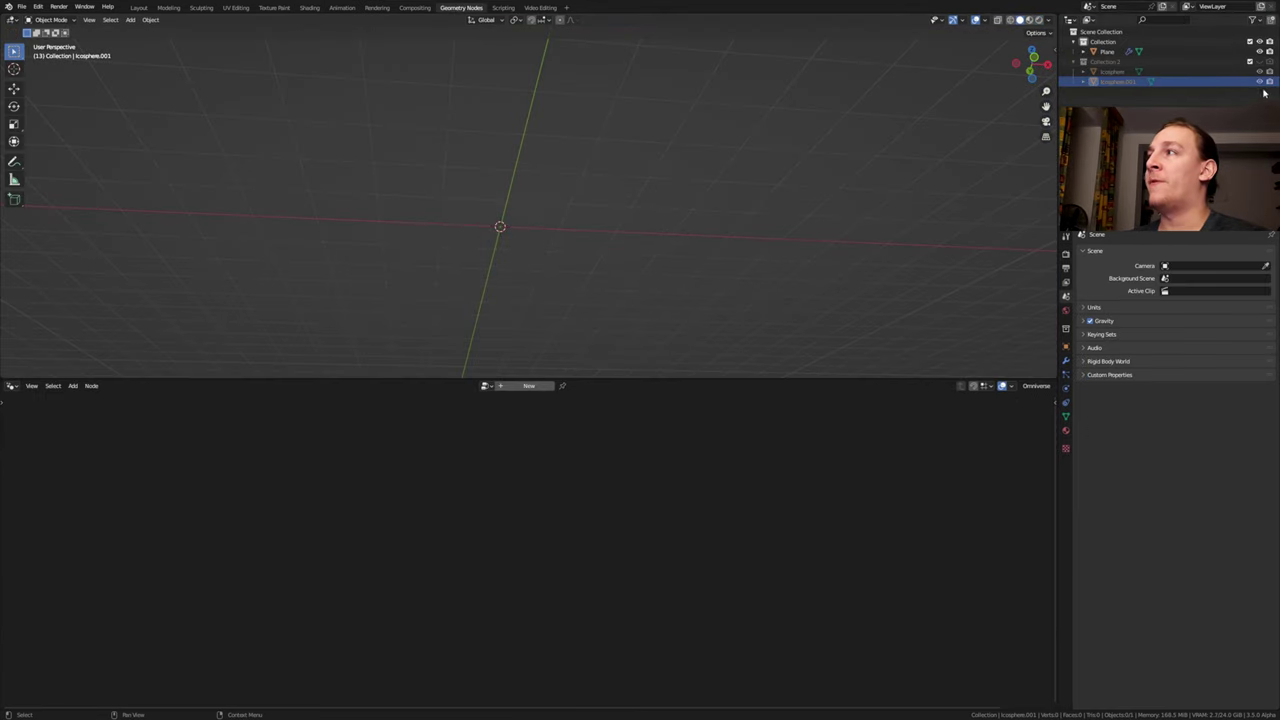
click(1254, 20)
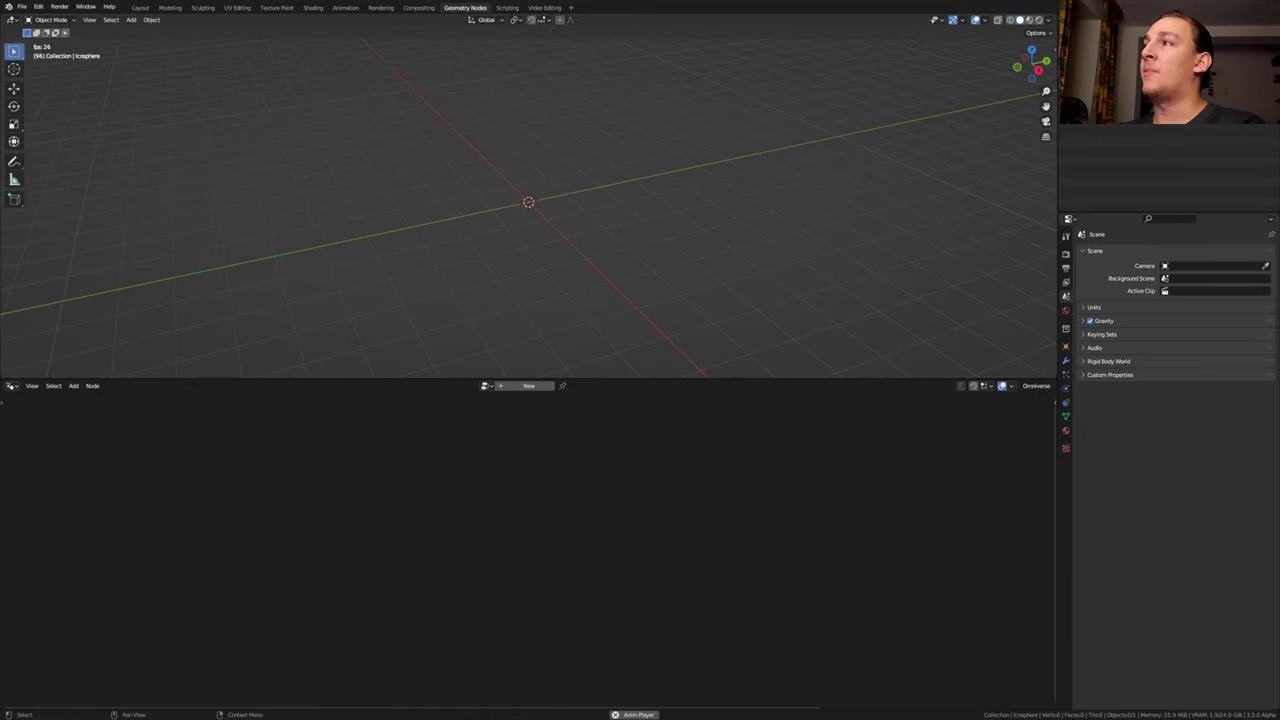
Bring Collection 2 into the plane's node tree as Collection Info, feeding the Instance input of Instance on Points, with Separate Children and Reset Children enabled.
click(1120, 61)
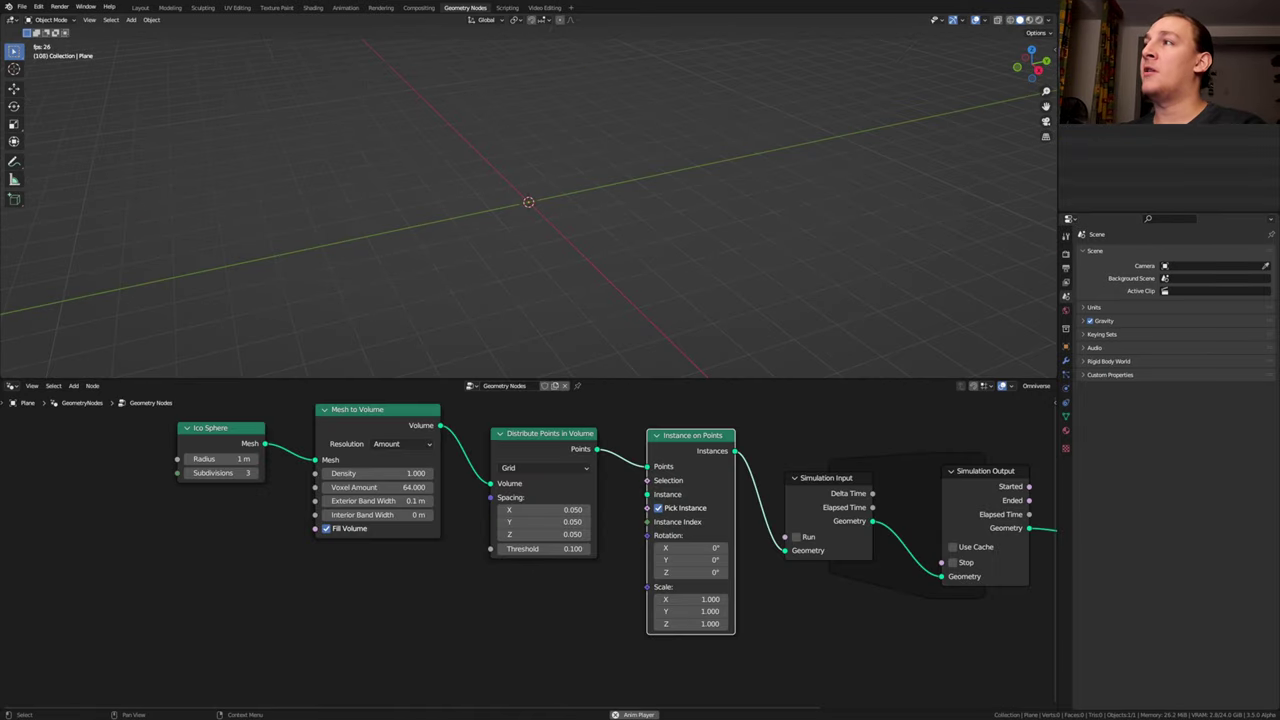
drag(1115, 74, 349, 622)
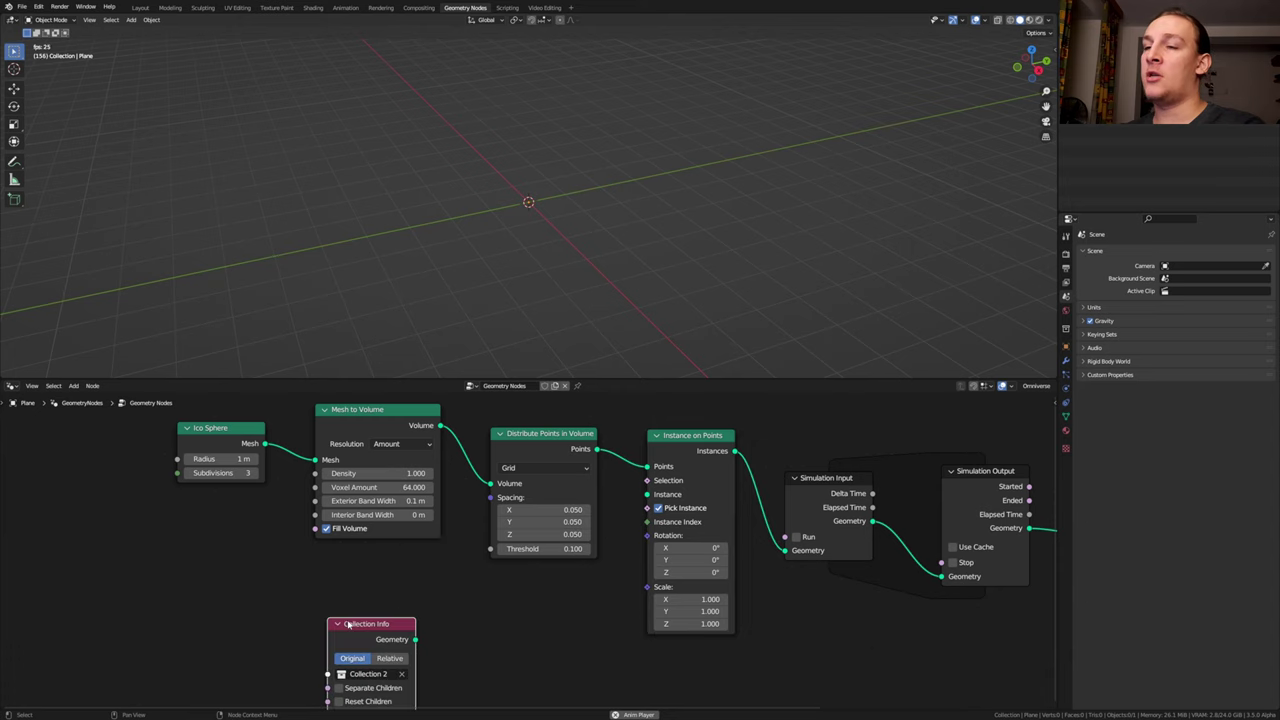
scroll(349, 622, down, 3)
middle_drag(349, 622, 391, 561)
drag(444, 571, 628, 456)
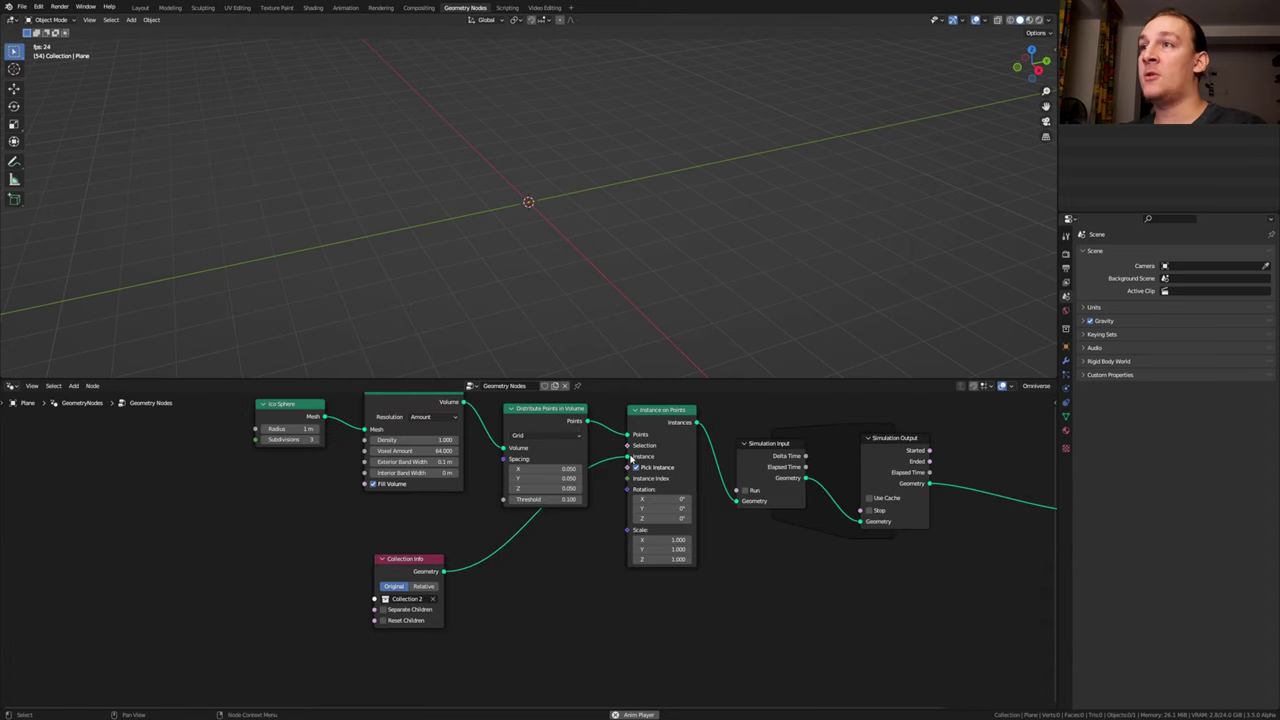
scroll(372, 607, up, 2)
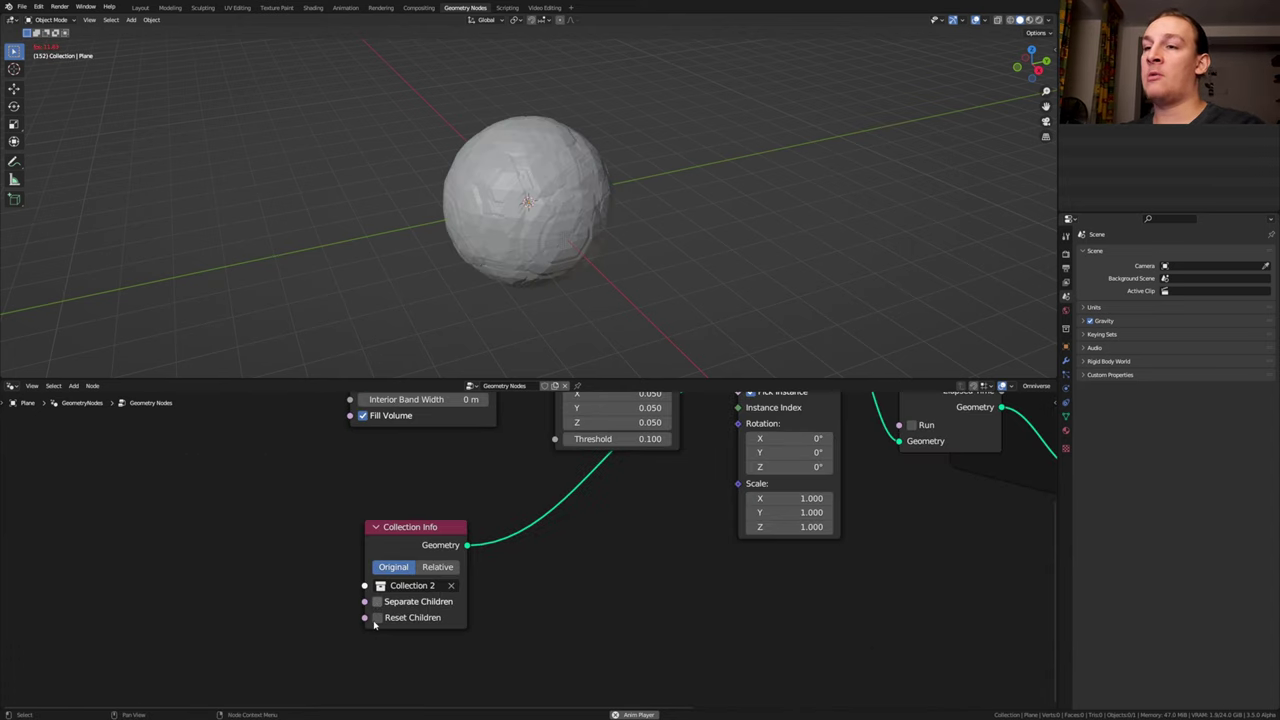
drag(377, 601, 374, 624)
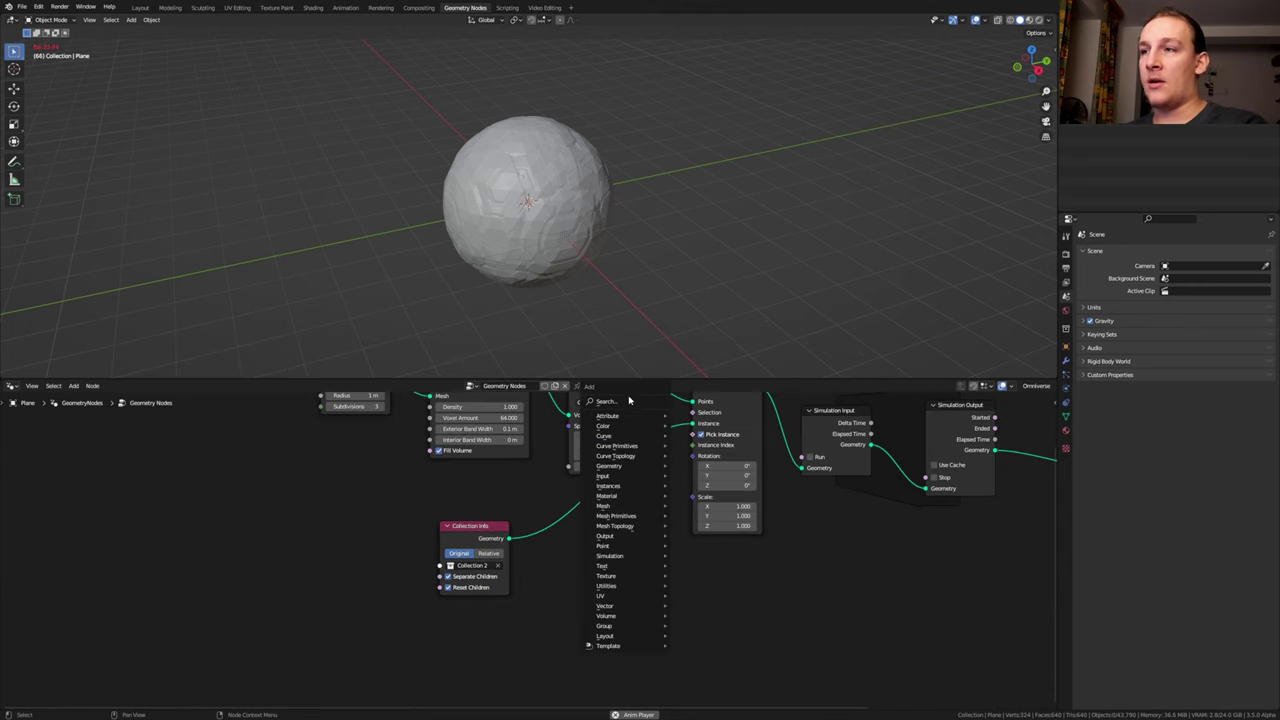
Insert a Transform node between Collection Info and Instance on Points and set its X, Y and Z scale to 0.25.
text(tr)
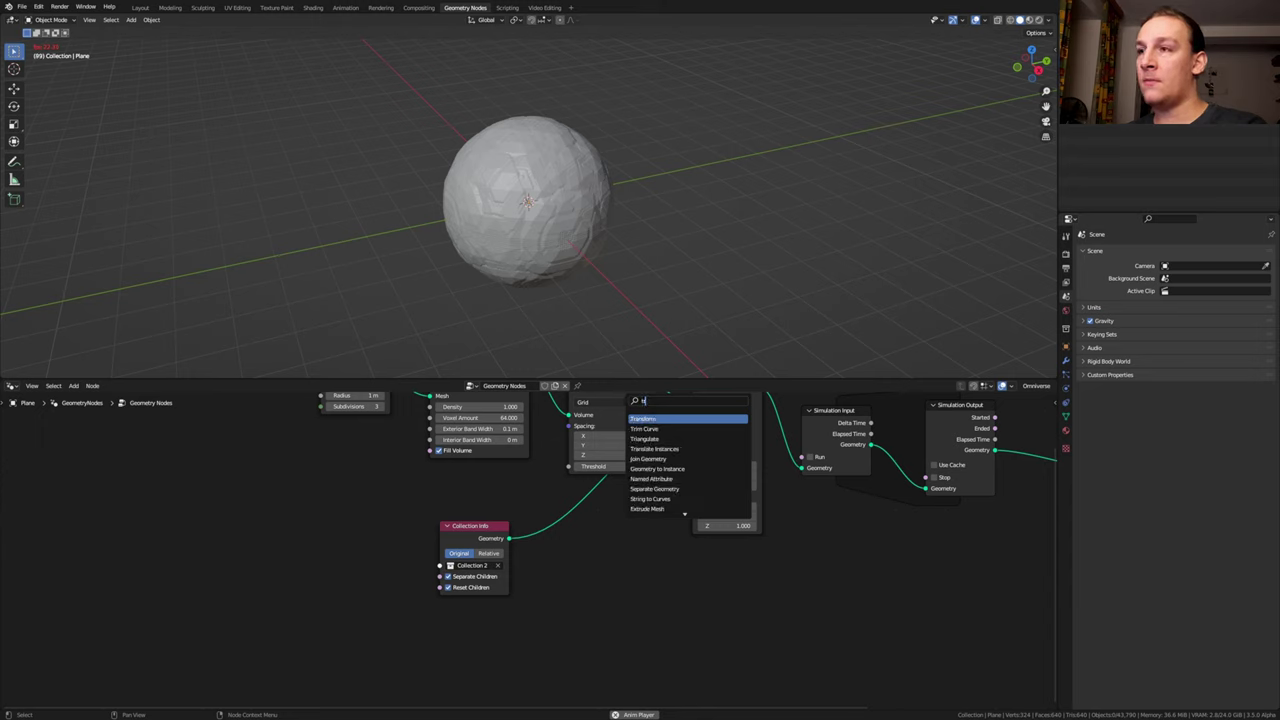
key(Return)
click(598, 520)
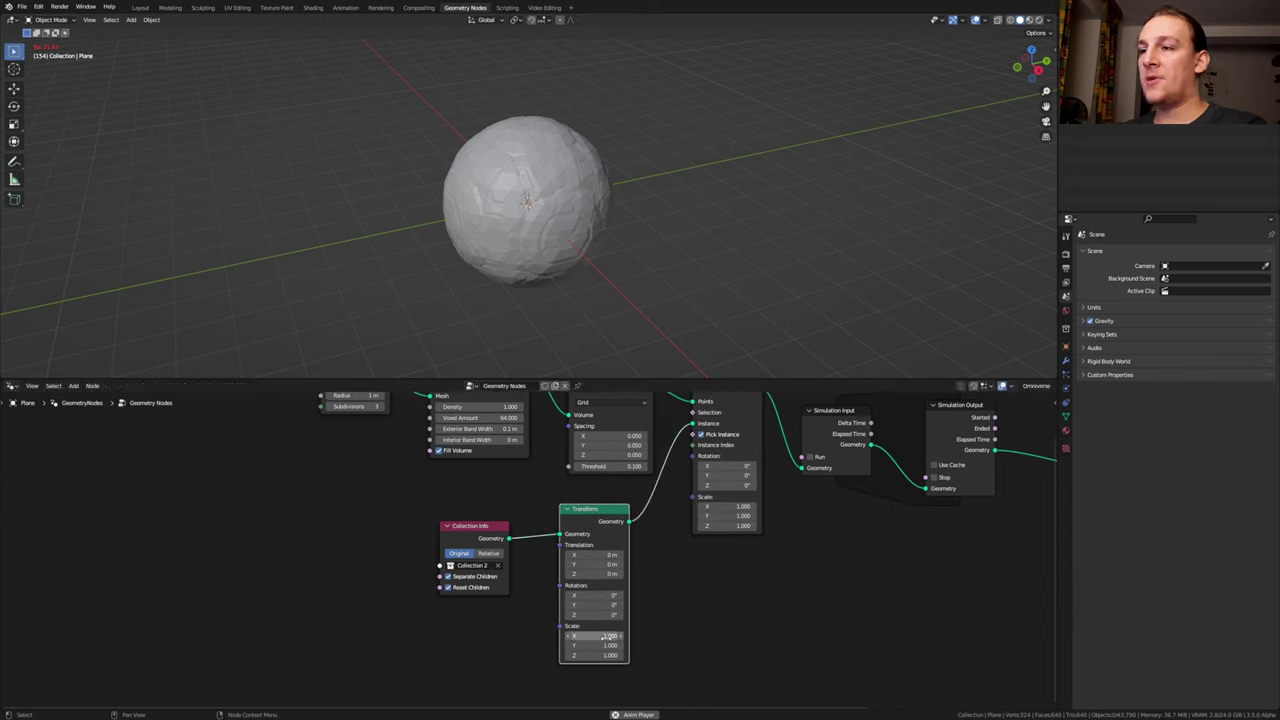
text(.25)
key(Return)
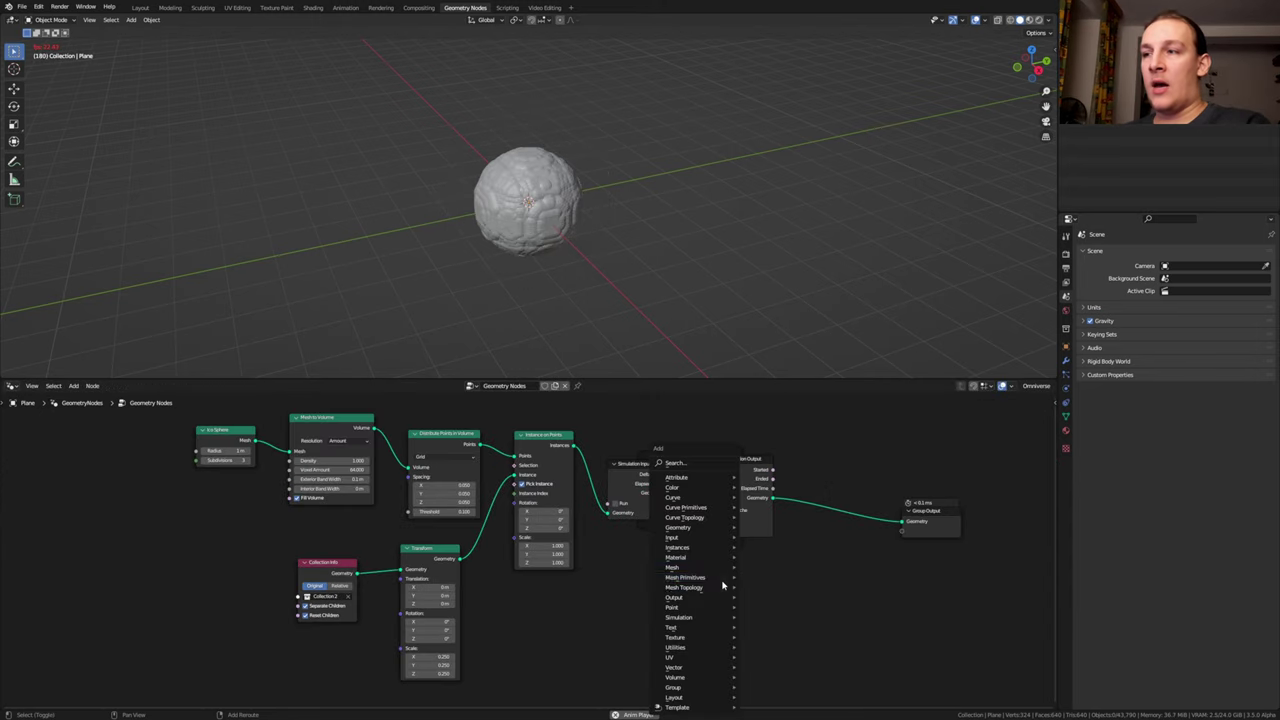
Insert a Set Position node between Simulation Input and Simulation Output.
click(705, 465)
text(set)
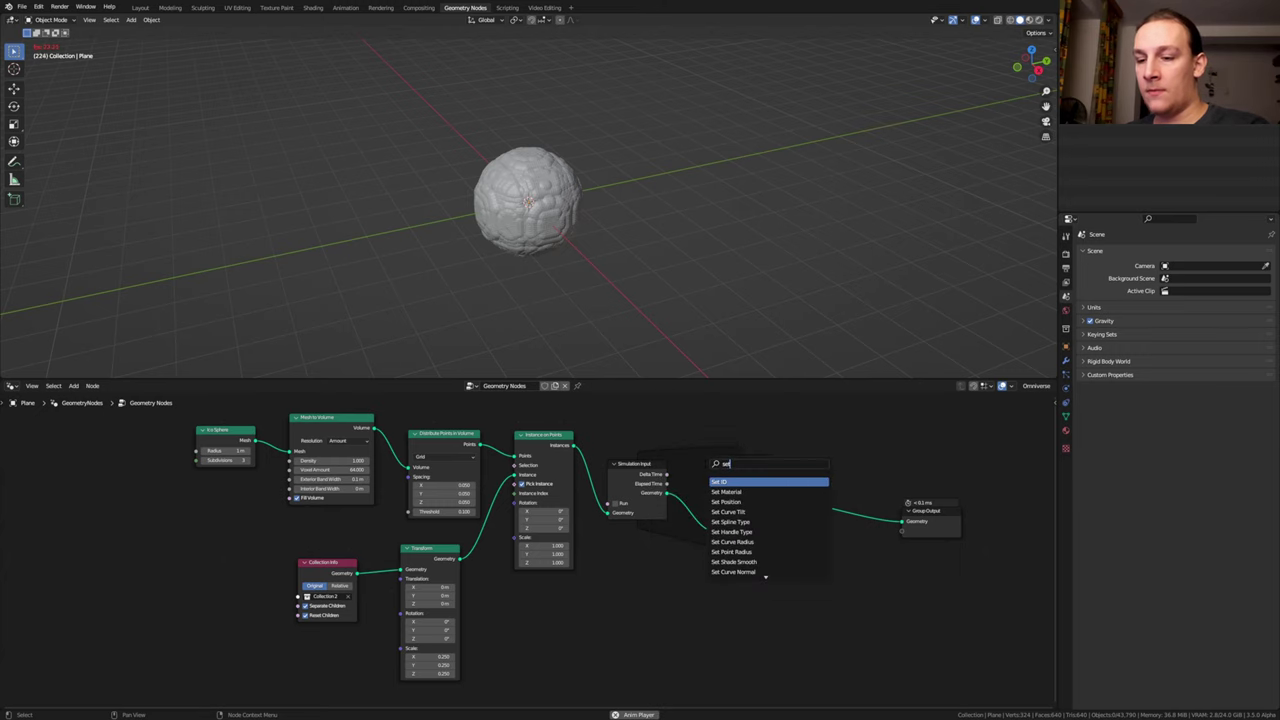
text( p)
click(738, 483)
click(760, 518)
Insert a Rotate Instances node between Set Position and Simulation Output.
middle_drag(760, 518, 666, 511)
key(shift+a)
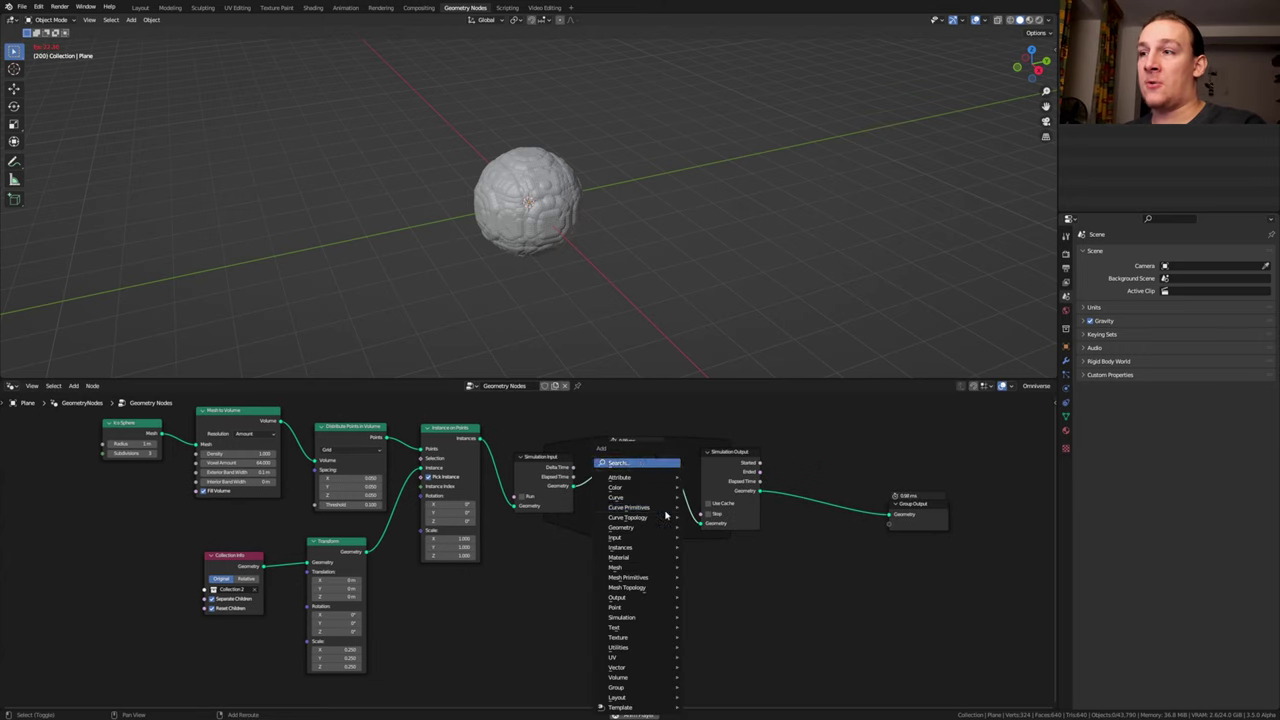
text(rot)
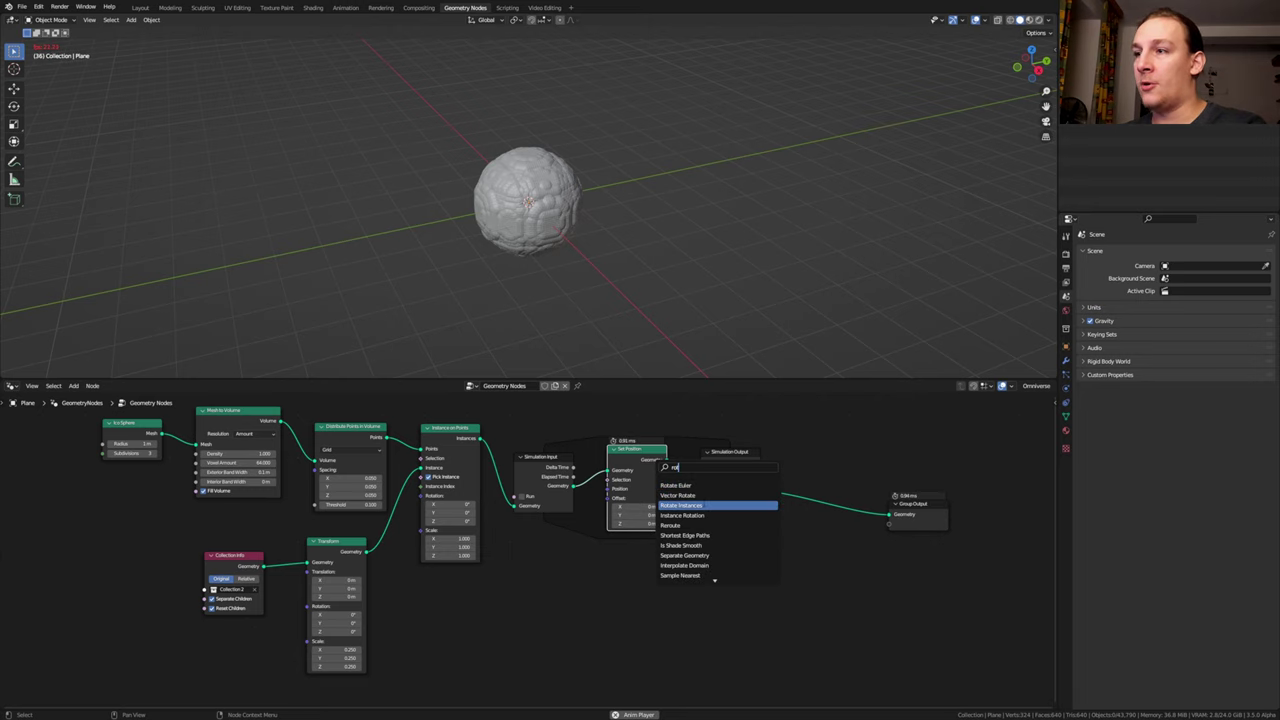
click(700, 505)
click(698, 503)
Add a Musgrave Texture node and connect its Height to the Scale of Instance on Points and the Offset of Set Position.
middle_drag(546, 477, 546, 463)
key(shift+a)
click(546, 465)
text(mus)
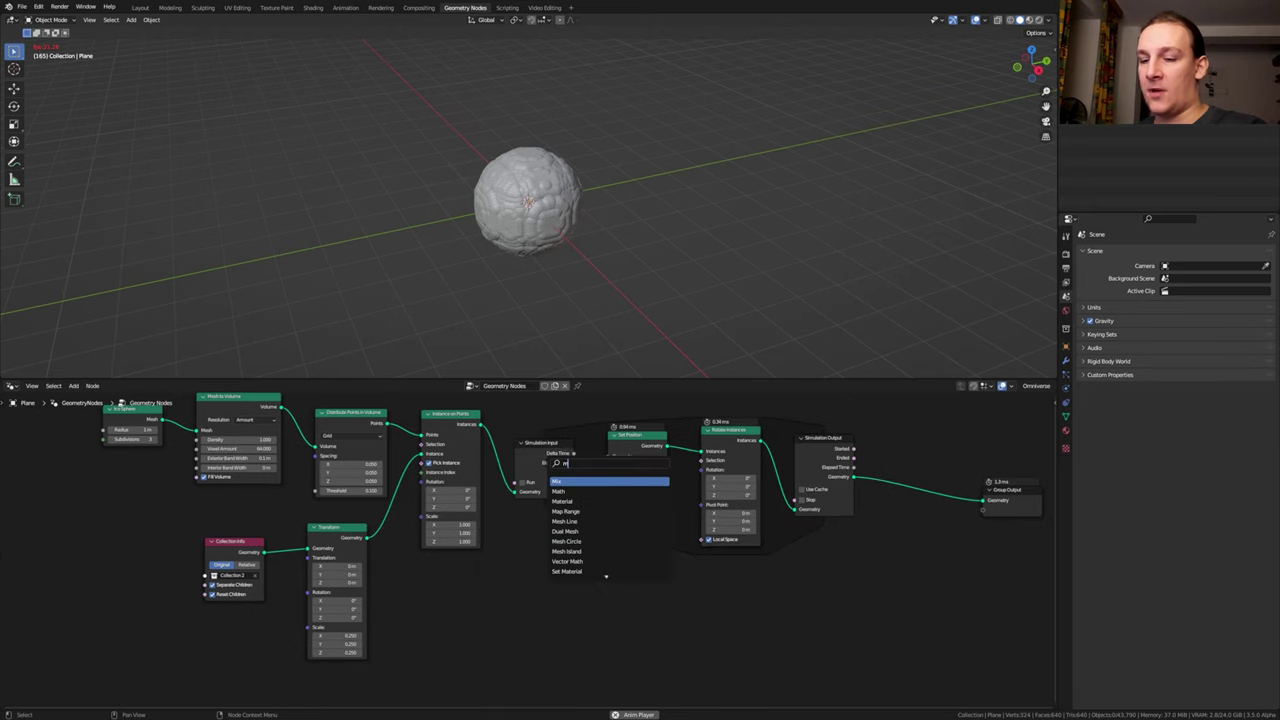
click(578, 484)
click(511, 627)
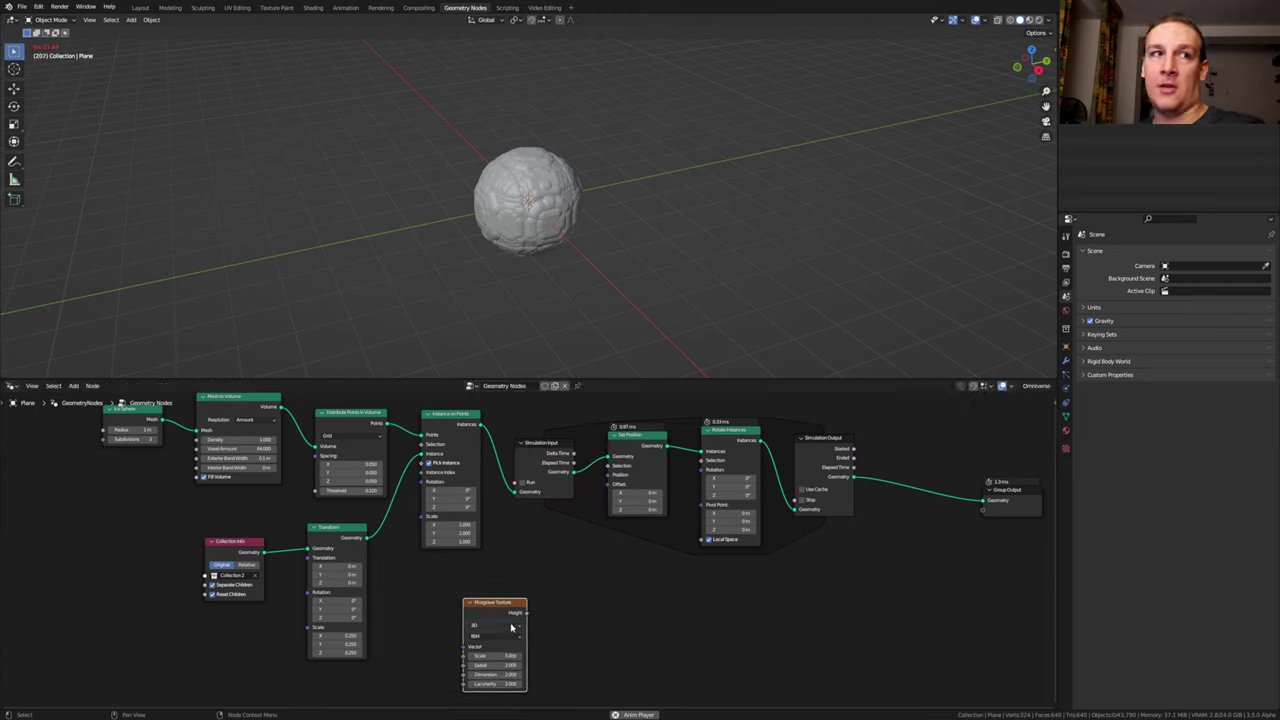
drag(527, 613, 421, 515)
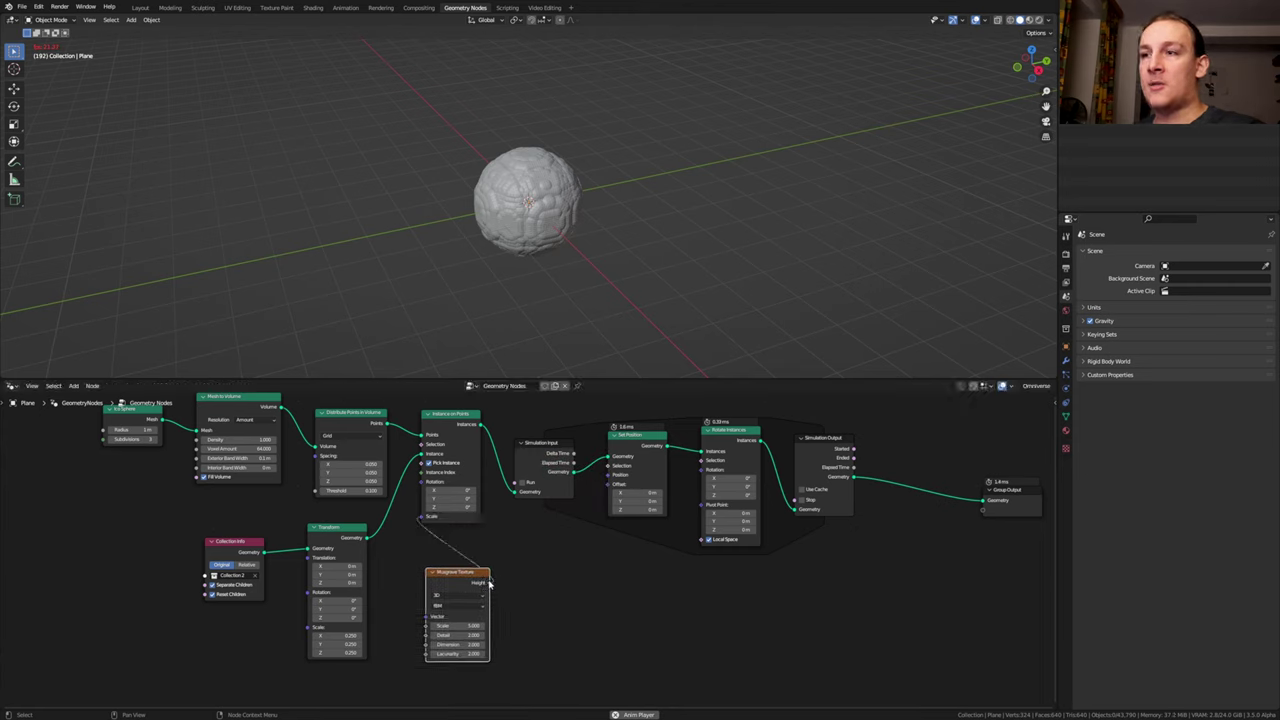
drag(489, 583, 607, 484)
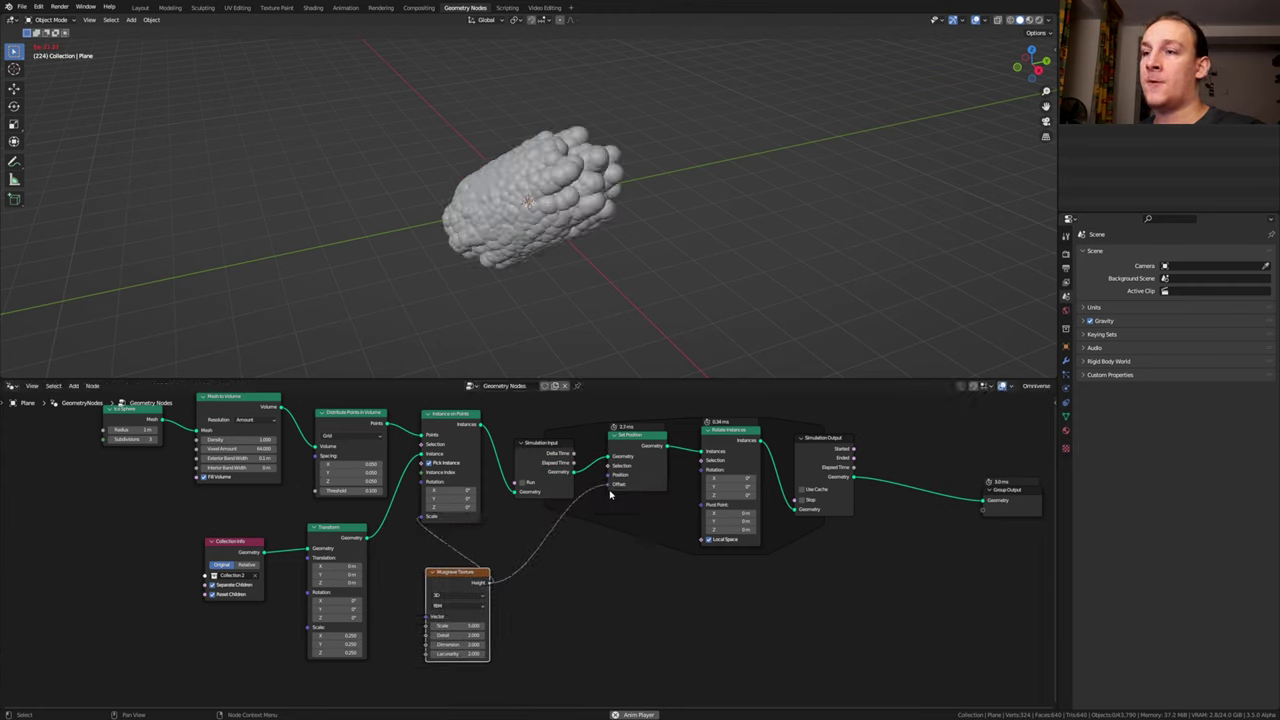
Set the Musgrave Texture's scale to 0.1.
click(465, 625)
text(0.1)
key(Return)
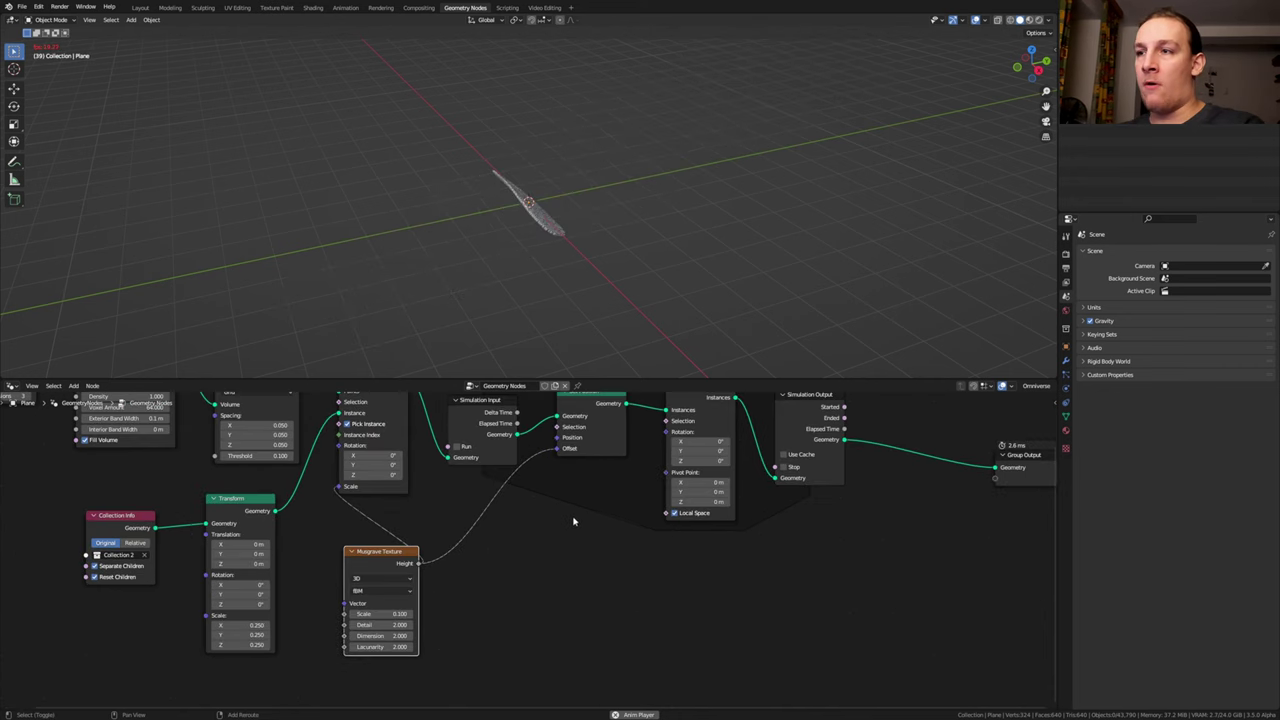
Add a Wave Texture, driving its Vector with the Musgrave Height and connecting its Color to the Pivot Point of Rotate Instances.
key(shift+a)
text(wave)
key(Return)
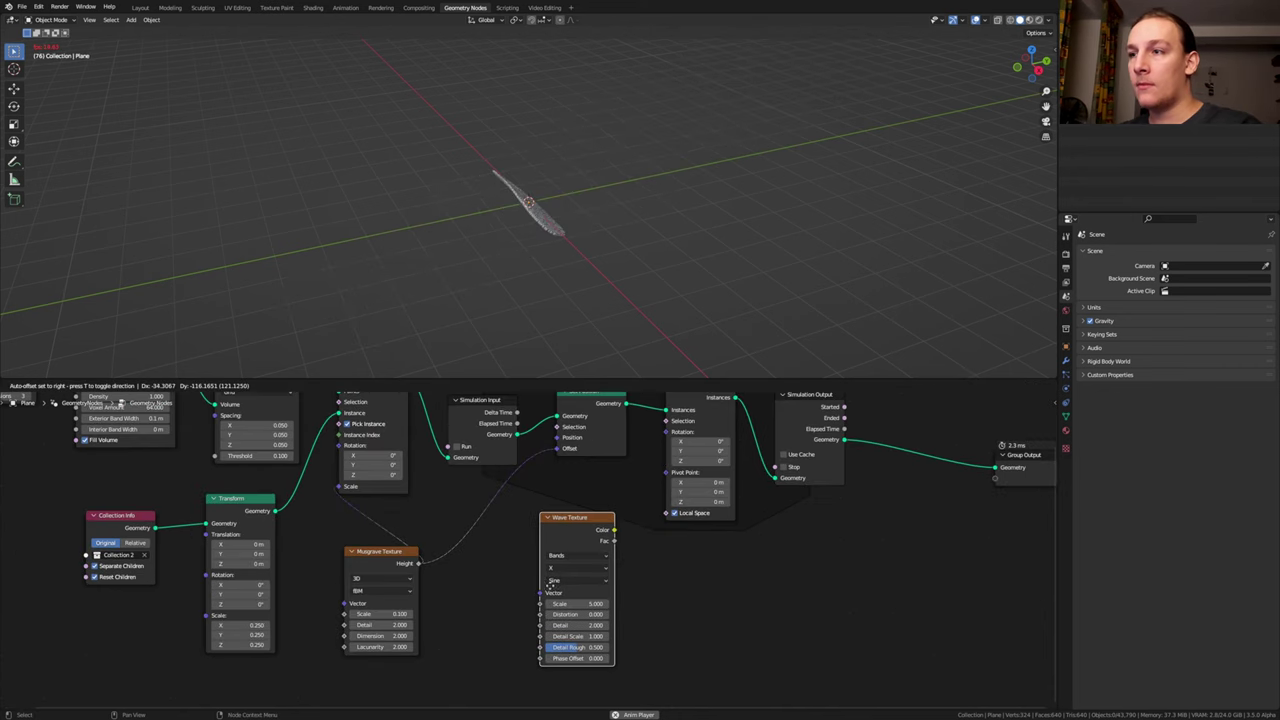
click(586, 589)
drag(585, 592, 663, 478)
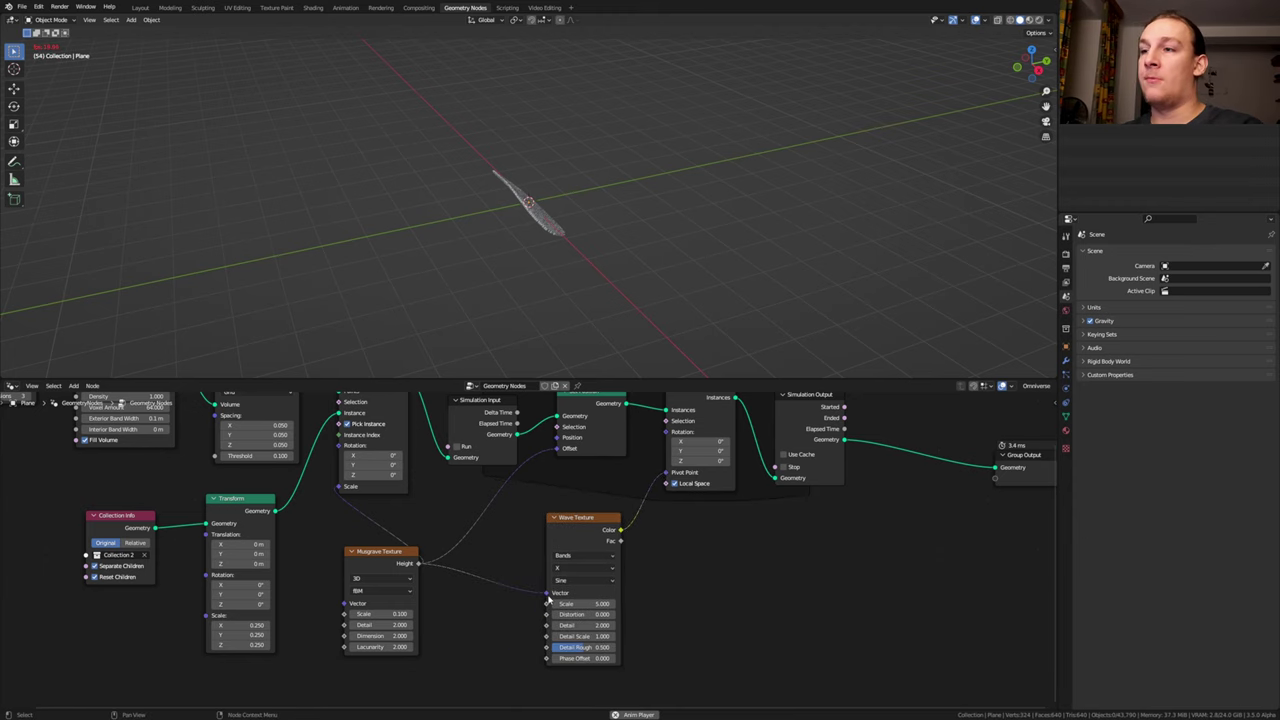
Add a Mix node set to Color and connect its Result to the Wave Texture's Scale.
middle_drag(444, 578, 472, 537)
key(shift+a)
text(mix)
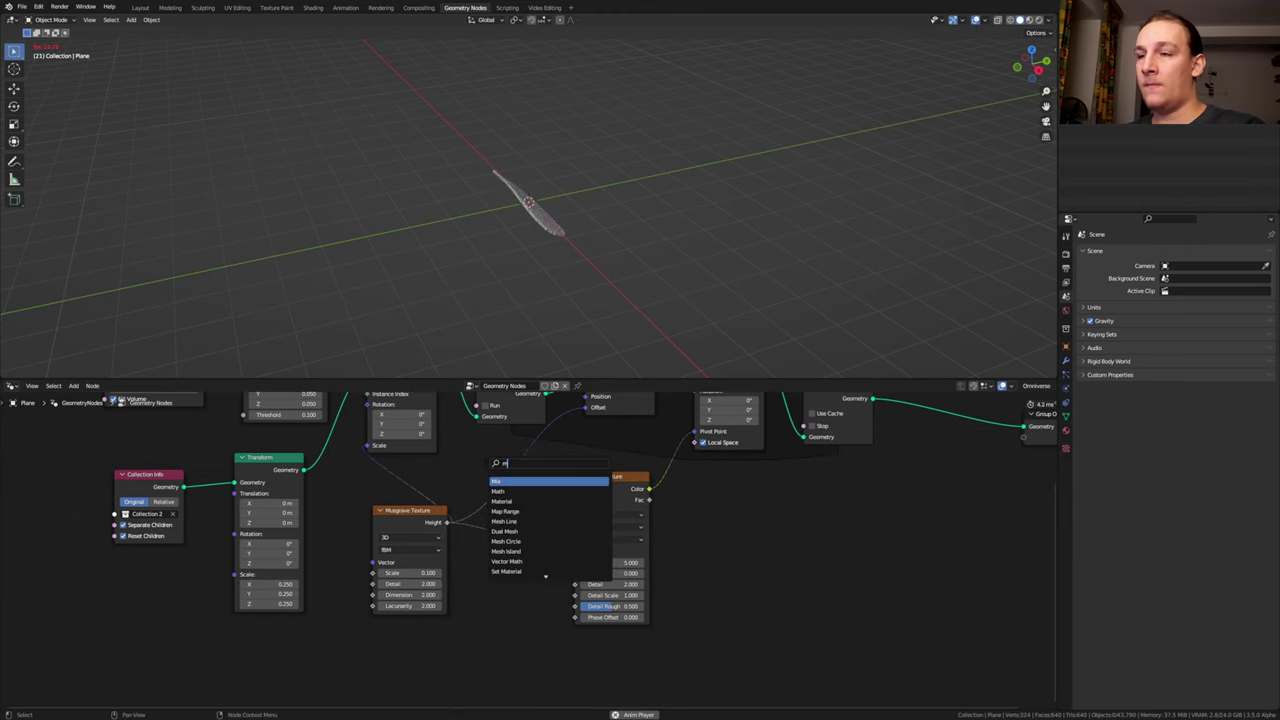
key(Return)
click(508, 600)
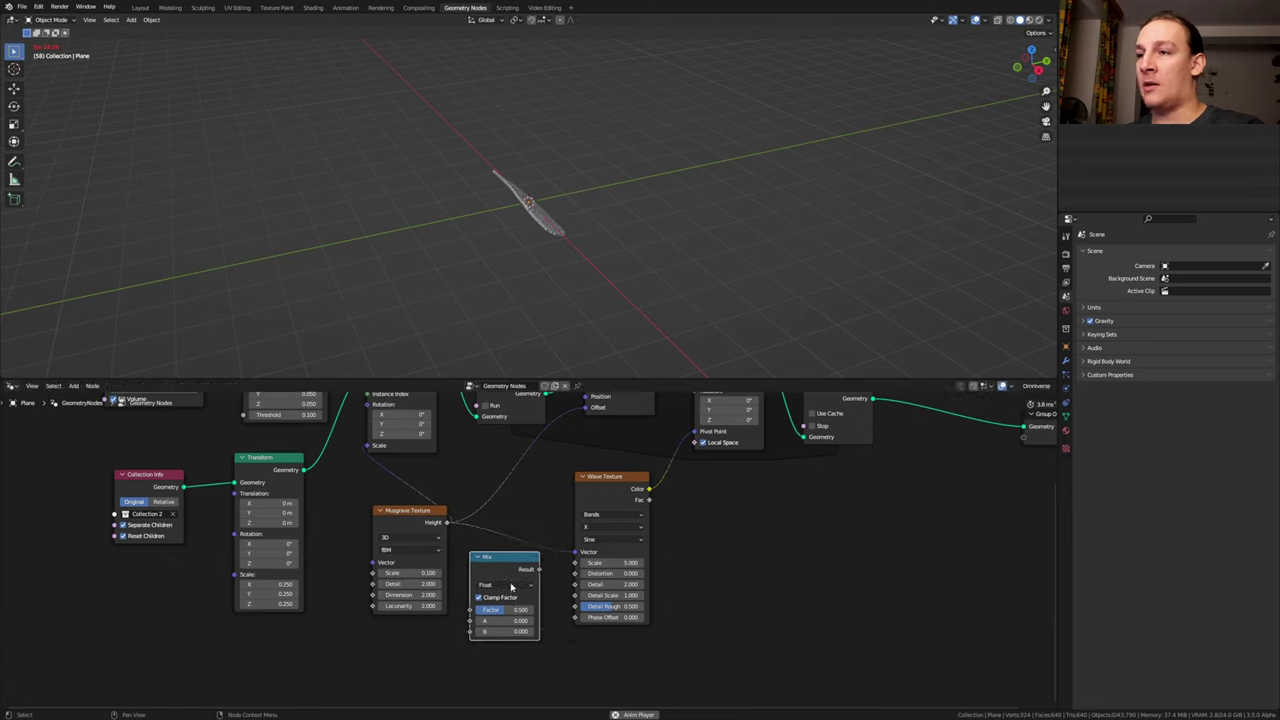
click(505, 584)
click(518, 619)
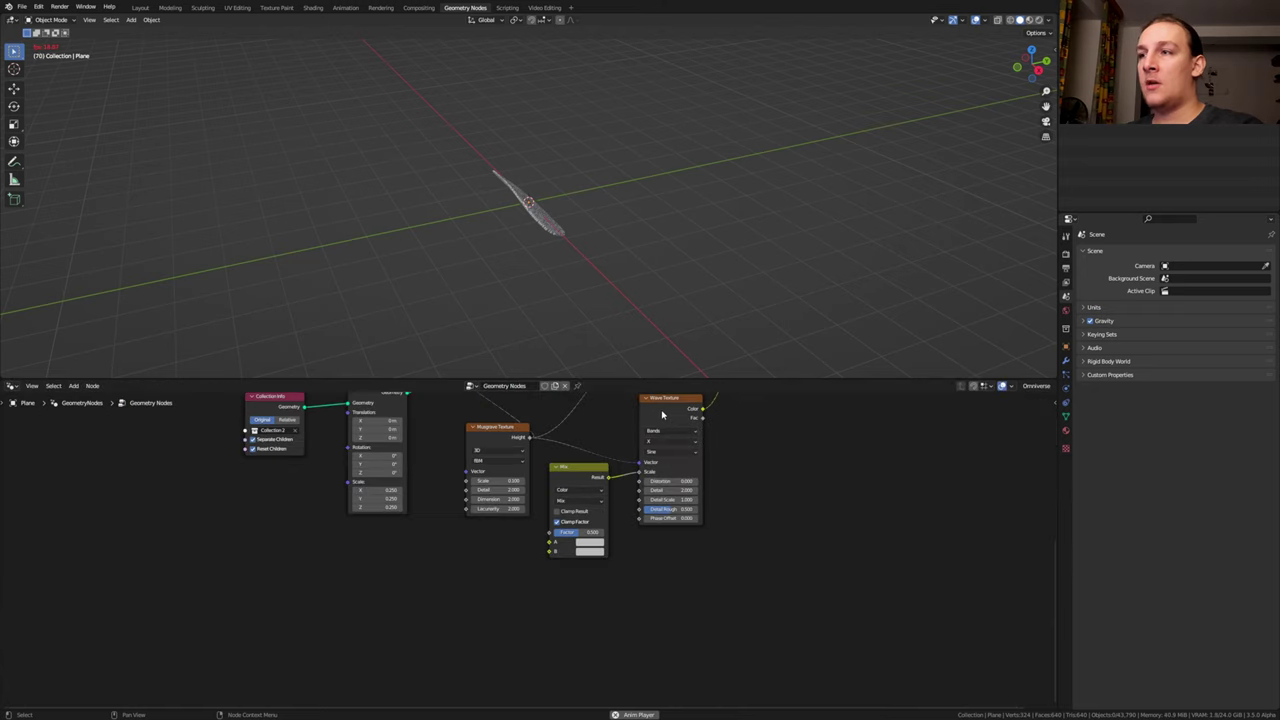
click(663, 414)
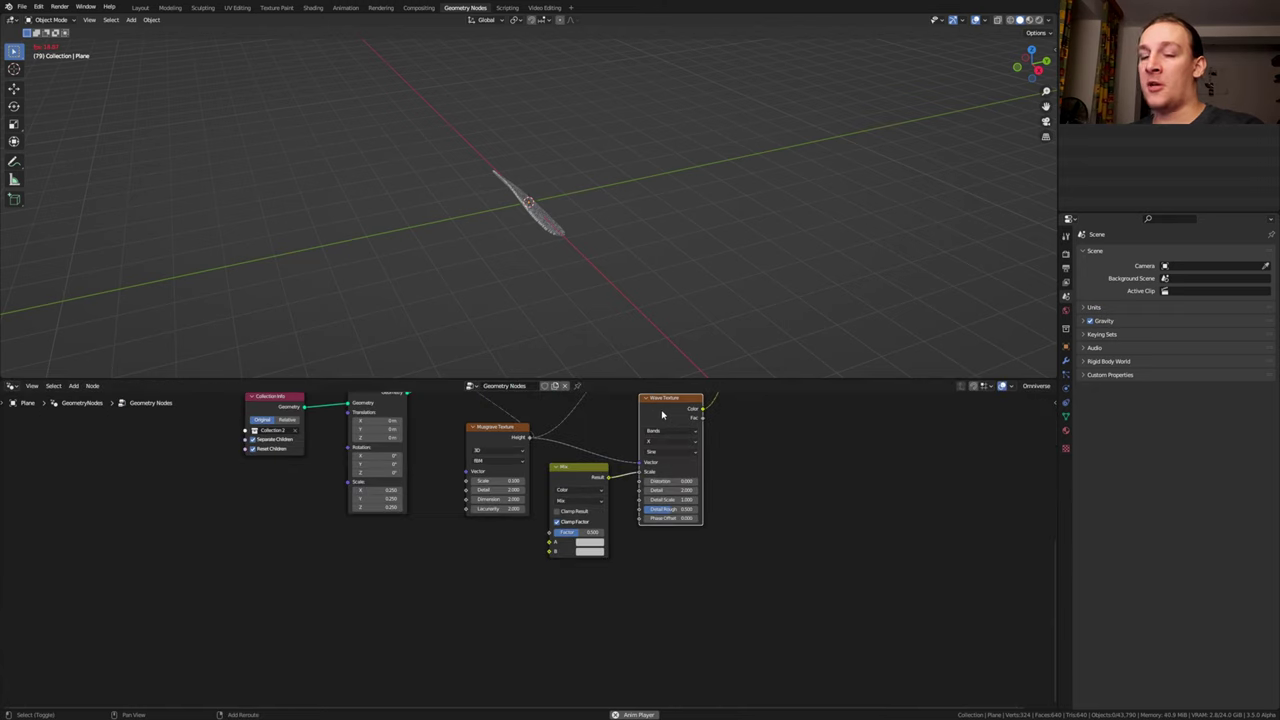
Duplicate the Wave Texture node and set the copy to Rings, Spherical, with a scale of 20.
key(shift+d)
click(484, 570)
scroll(484, 570, up, 2)
click(527, 540)
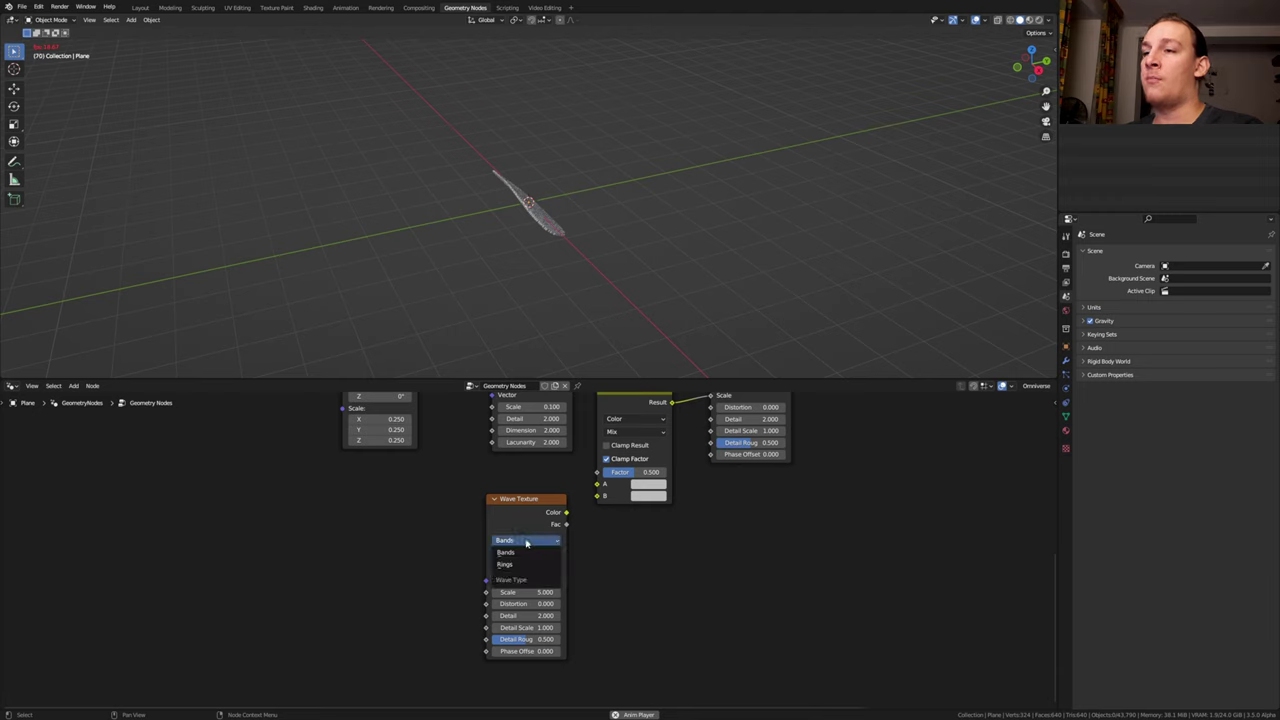
click(522, 561)
click(519, 553)
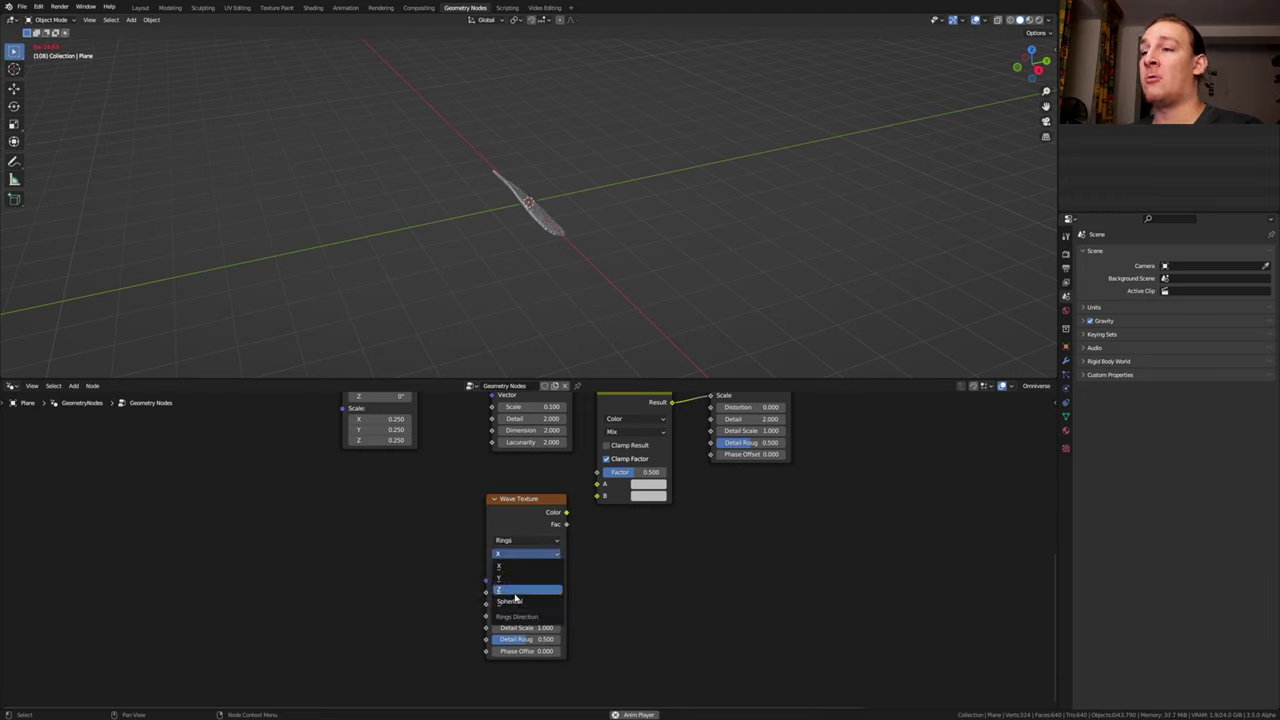
click(520, 604)
click(520, 592)
text(20)
key(Return)
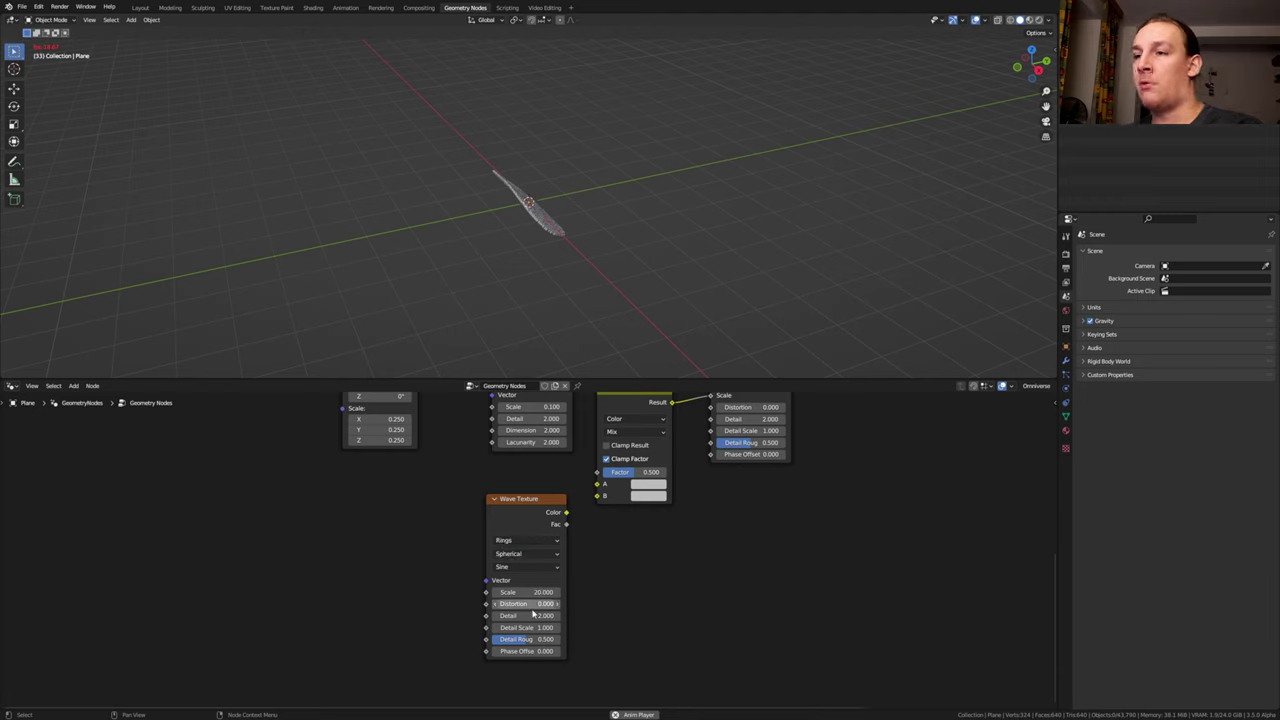
Set the spherical Wave Texture's distortion to 10 and connect its Color to the Mix node's Factor.
click(529, 605)
text(1)
key(Return)
middle_drag(572, 522, 608, 538)
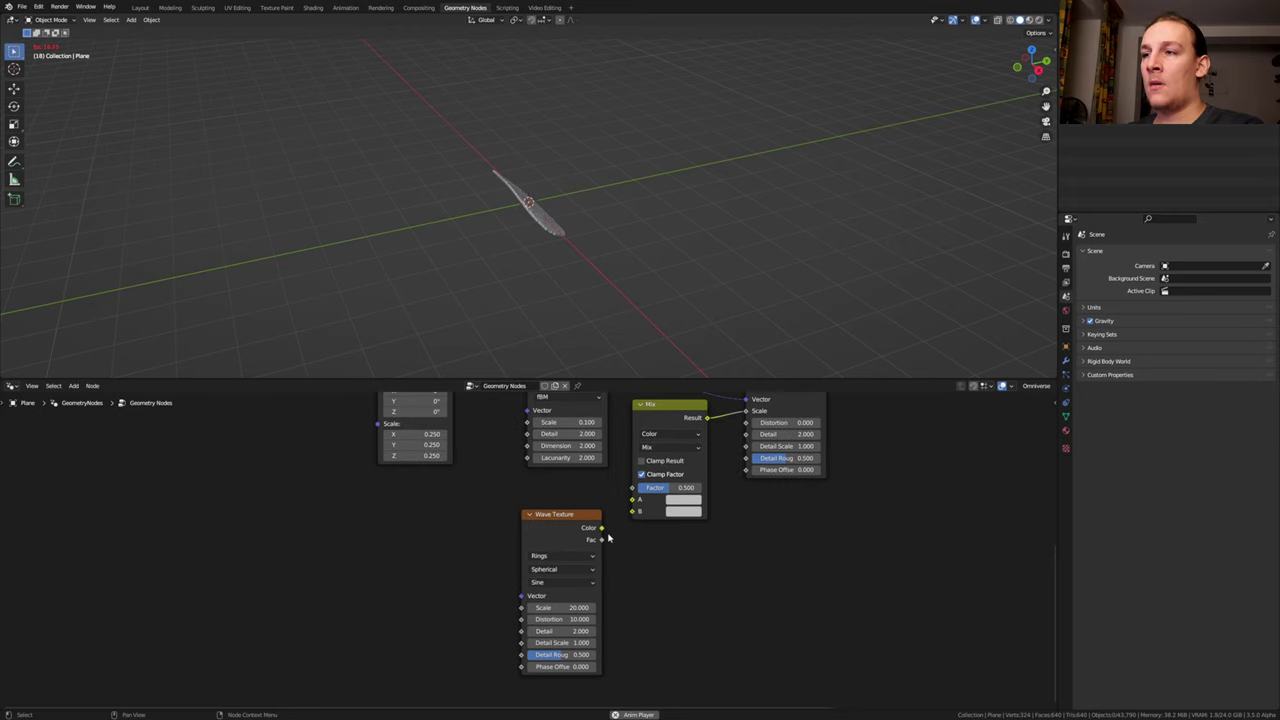
drag(602, 527, 633, 487)
scroll(567, 510, down, 1)
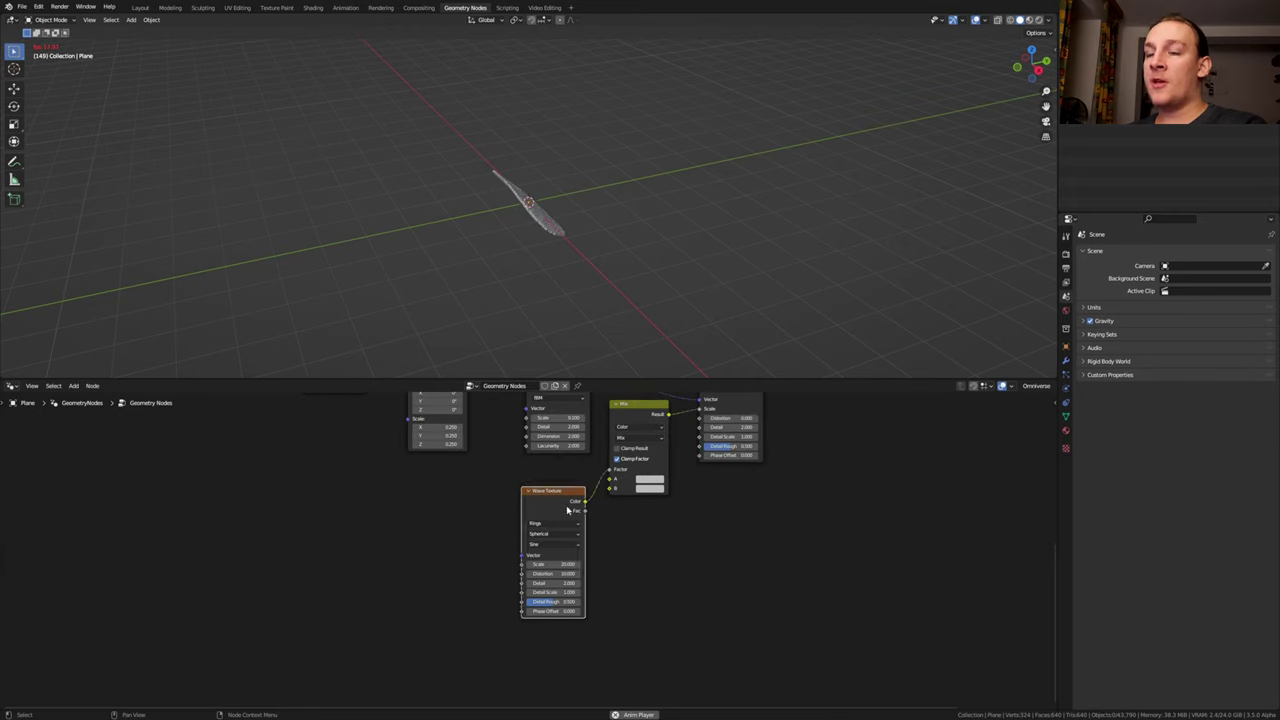
Duplicate the spherical Wave Texture, connect the copy's Color to the Mix node's B, and set the copy's scale to 2.5.
key(shift+d)
click(570, 638)
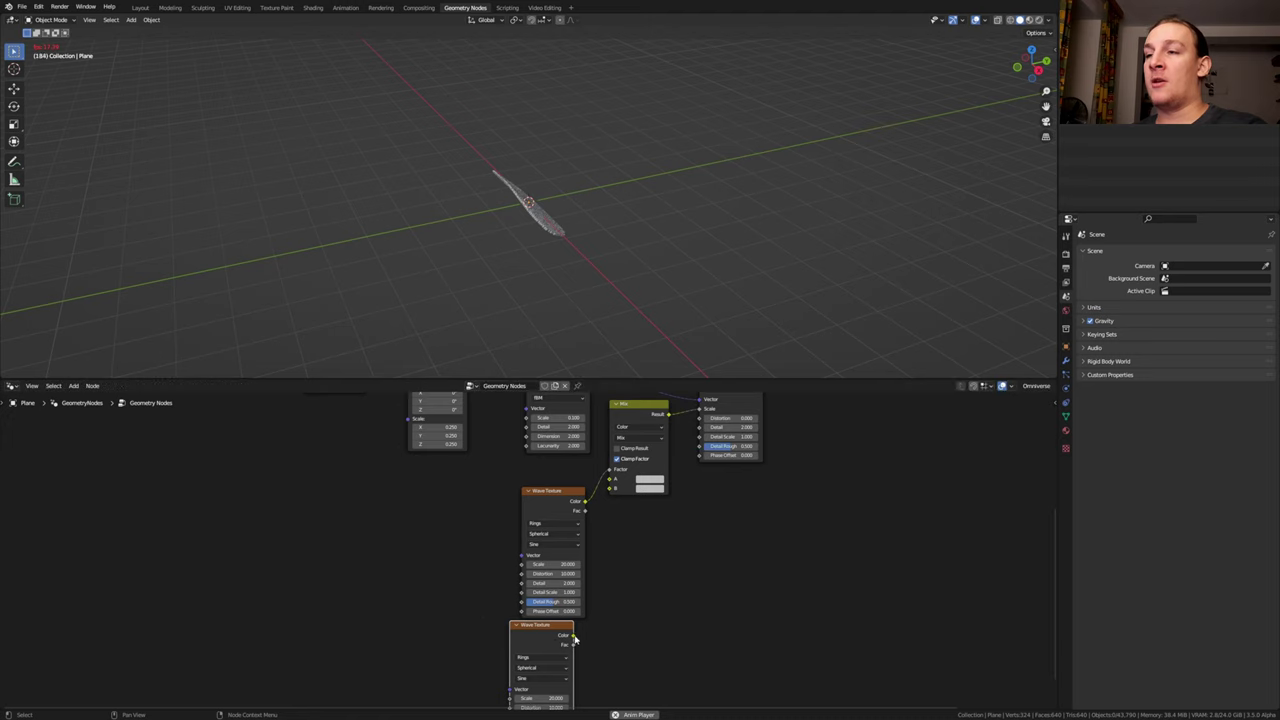
drag(574, 636, 610, 488)
middle_drag(600, 590, 612, 497)
scroll(590, 560, up, 3)
click(572, 621)
text(2.5)
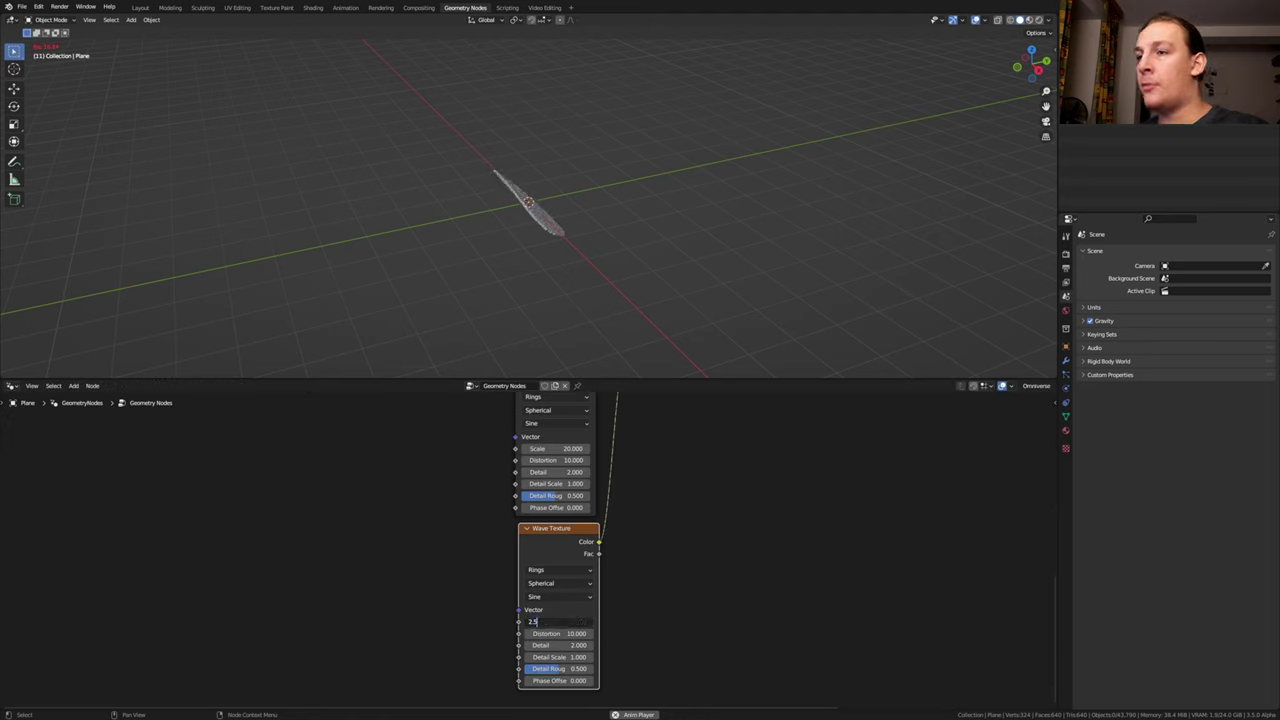
key(Return)
Duplicate the Musgrave Texture with a scale of 20 and connect its Height to the lower Wave Texture's Vector and Distortion.
scroll(564, 659, down, 7)
click(563, 403)
key(shift+d)
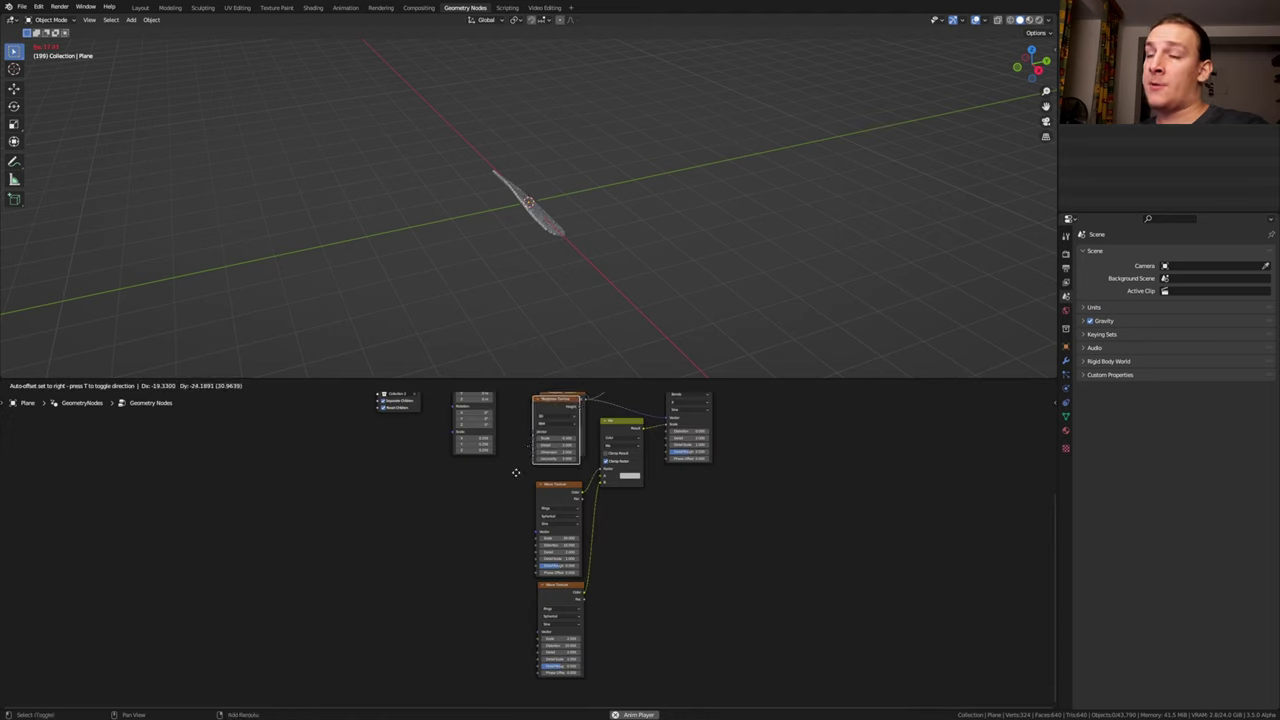
click(440, 588)
scroll(440, 588, up, 2)
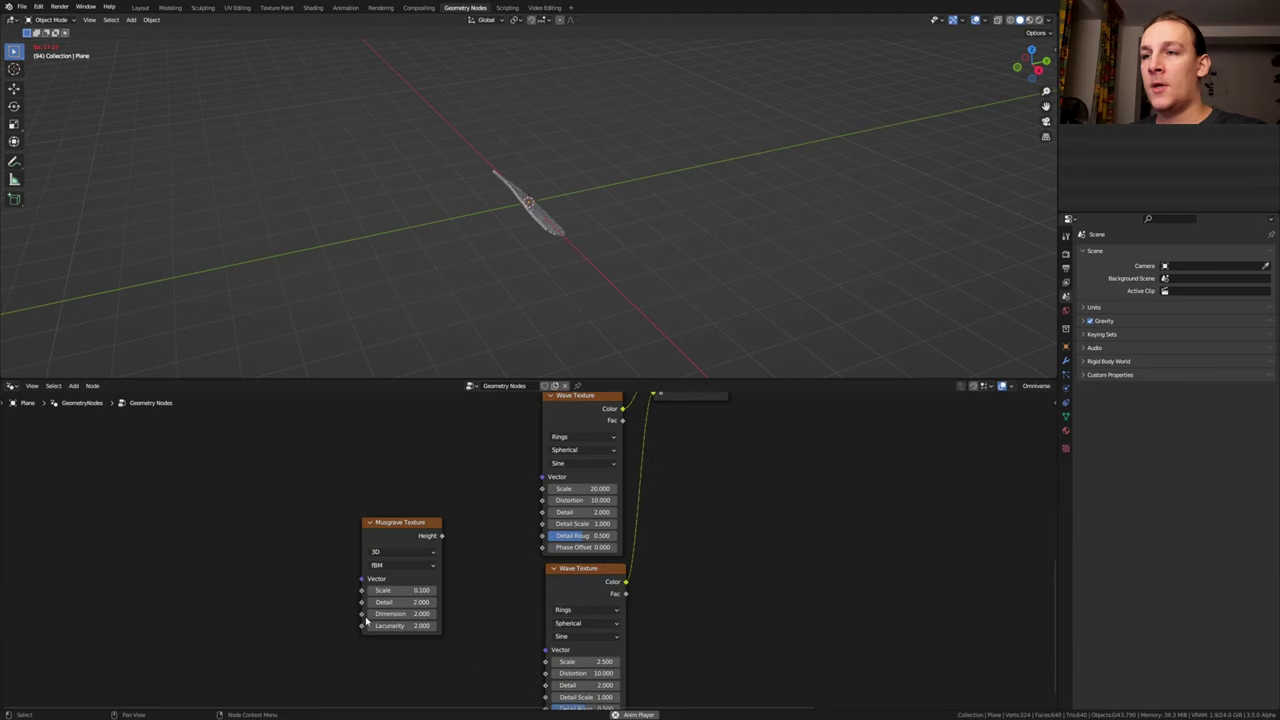
double_click(412, 591)
text(20)
key(Return)
drag(441, 536, 545, 650)
drag(443, 537, 545, 673)
Set the Y rotation of Rotate Instances to 1.3° and turn off its Local Space option.
middle_drag(653, 554, 662, 618)
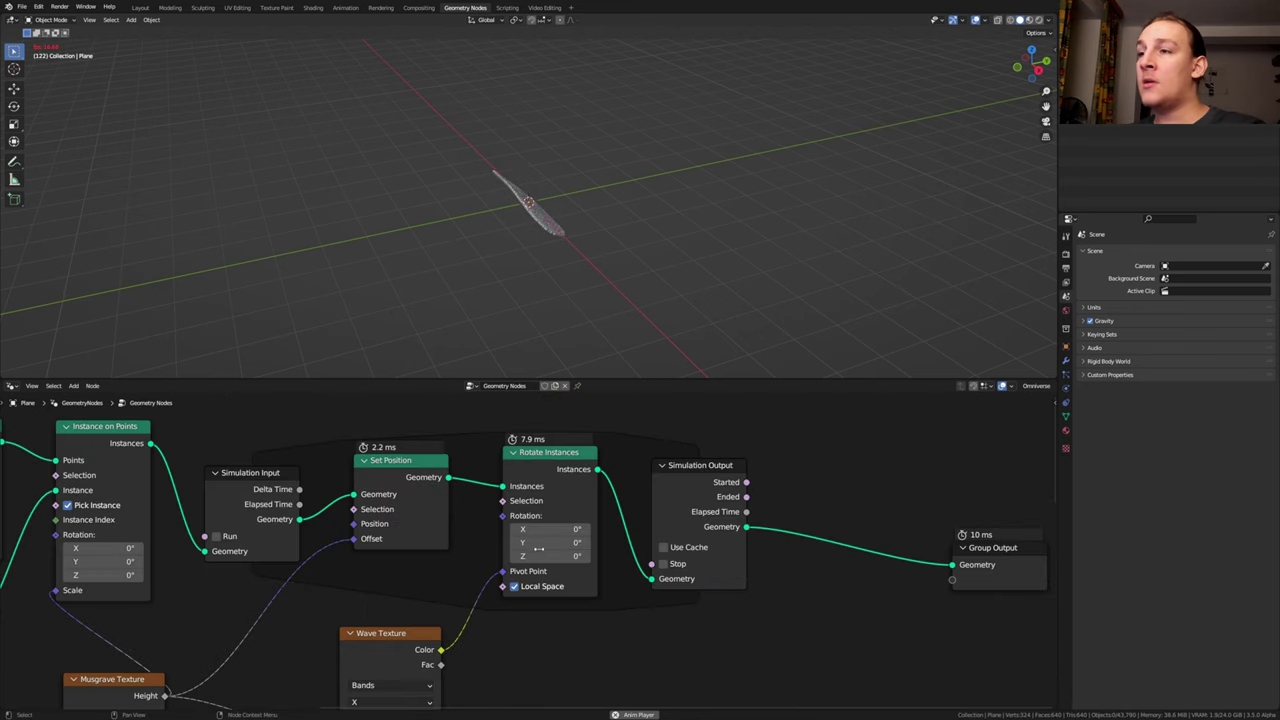
double_click(549, 542)
text(1)
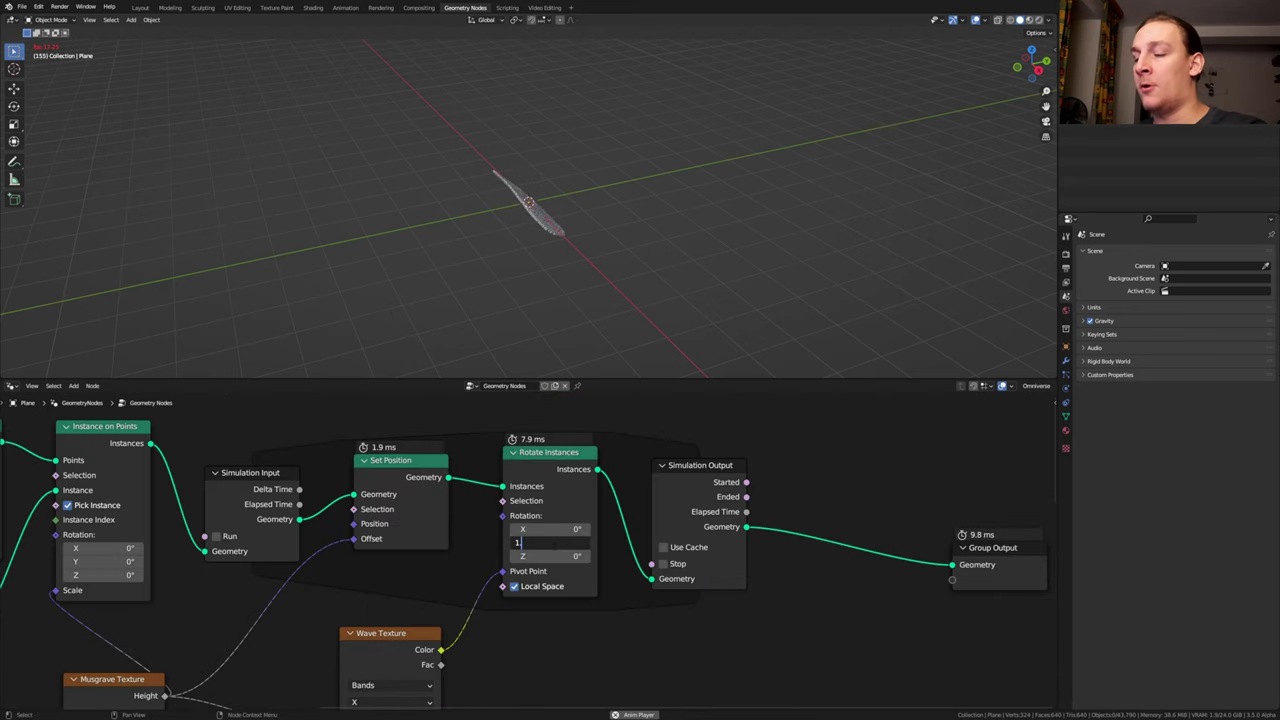
text(.3)
key(Return)
middle_drag(542, 615, 552, 651)
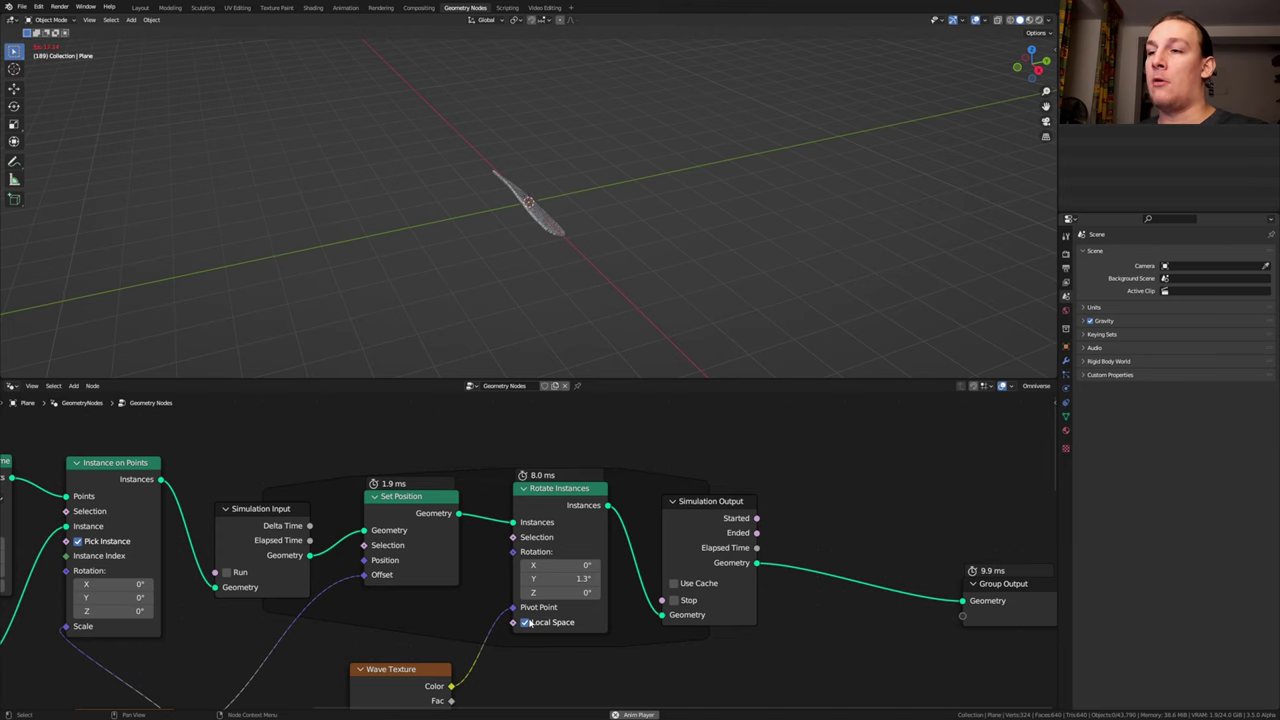
Insert a Set Shade Smooth node between Simulation Output and Group Output, and enable Use Cache on Simulation Output.
key(shift+a)
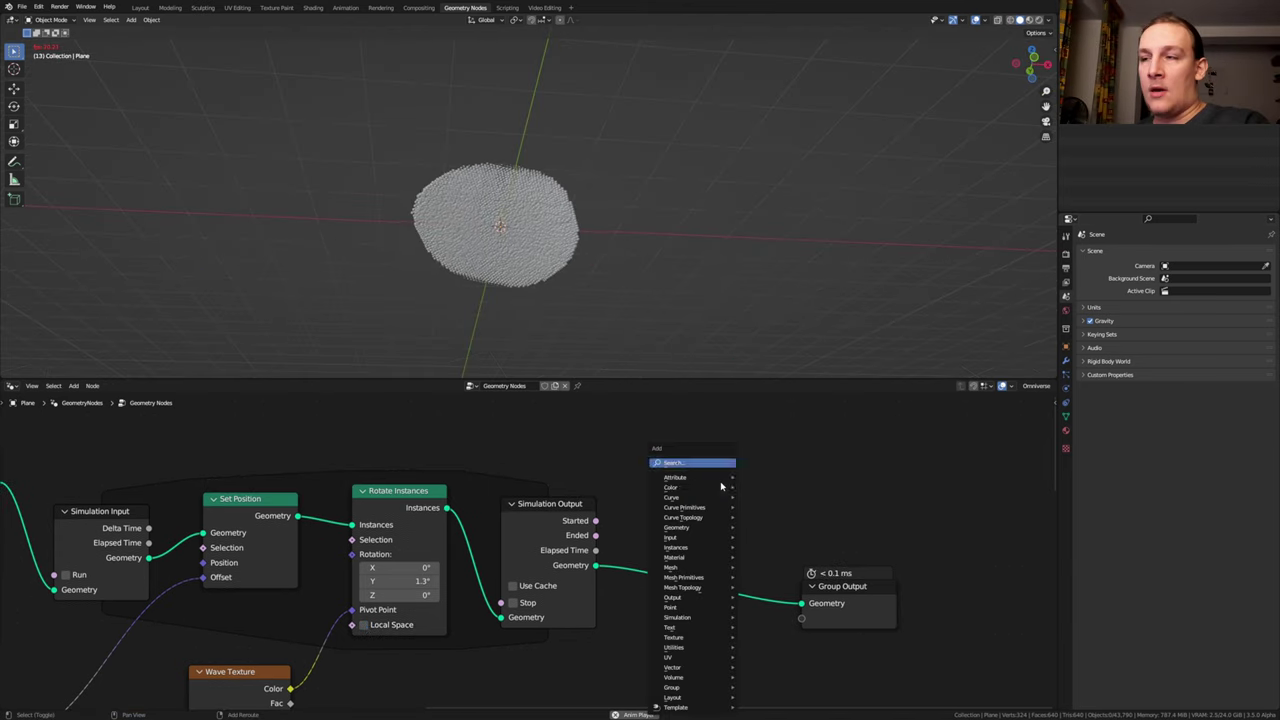
click(712, 460)
text(set sh)
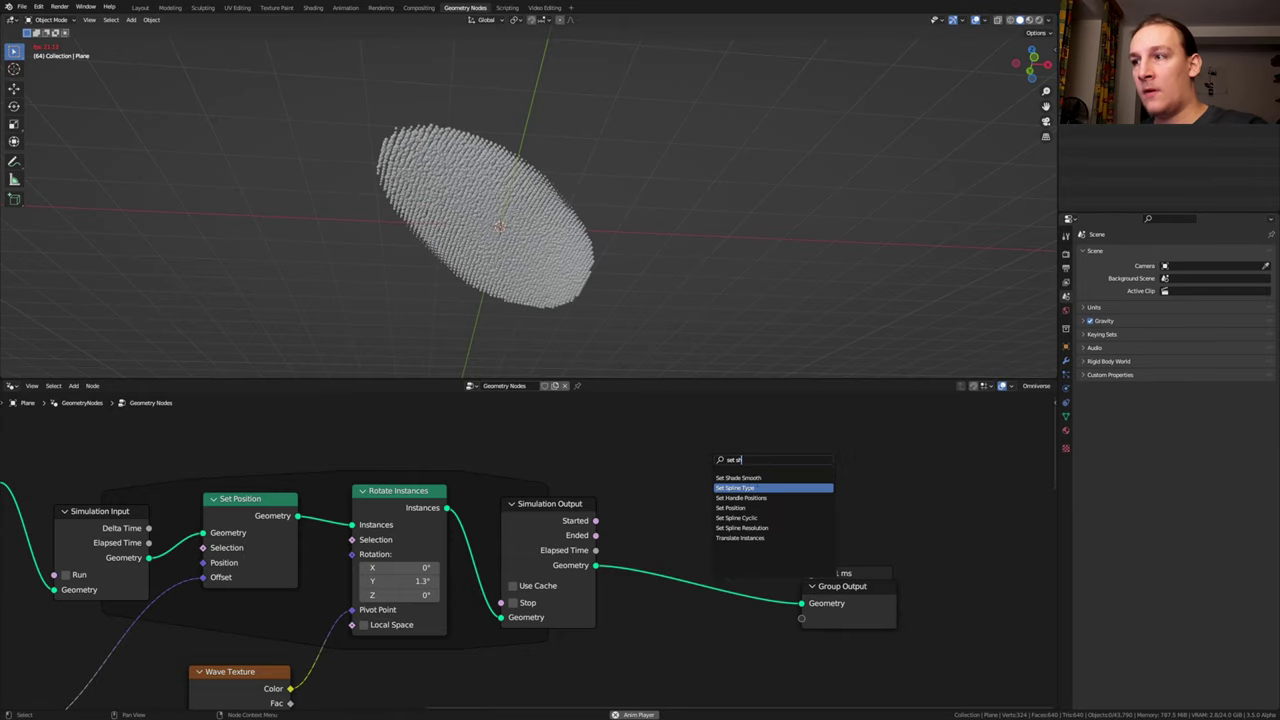
click(762, 479)
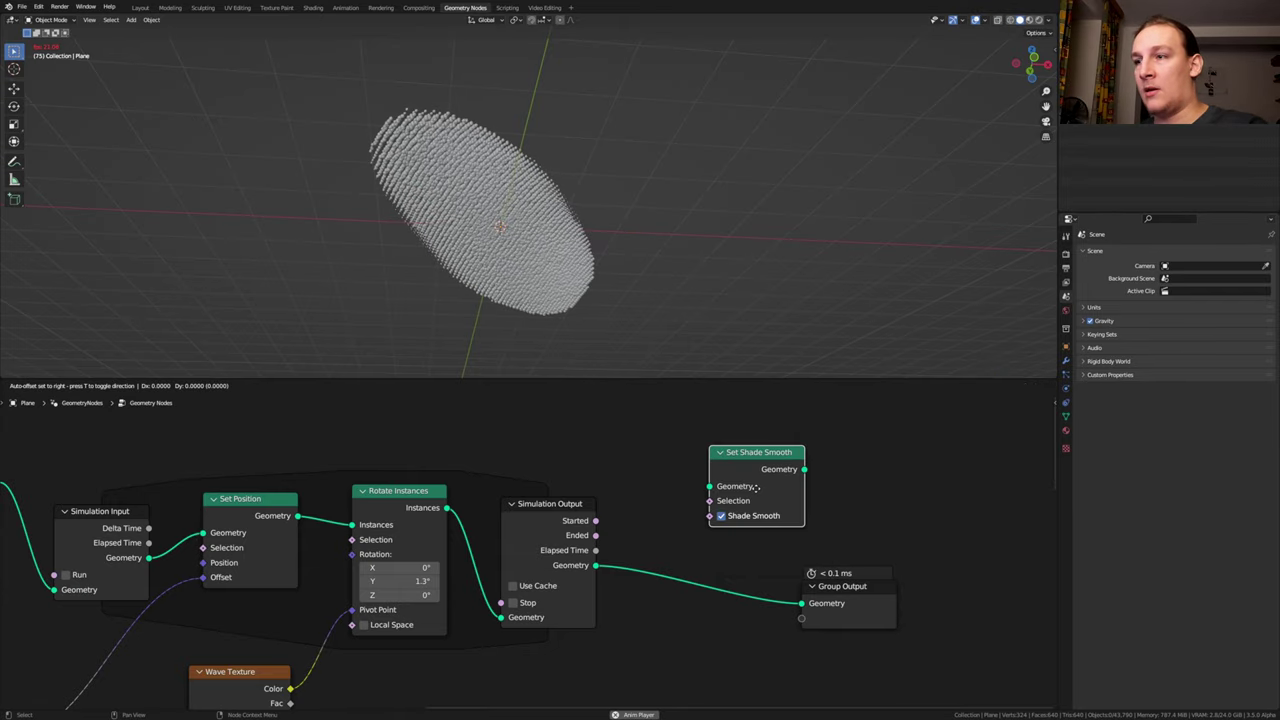
click(517, 590)
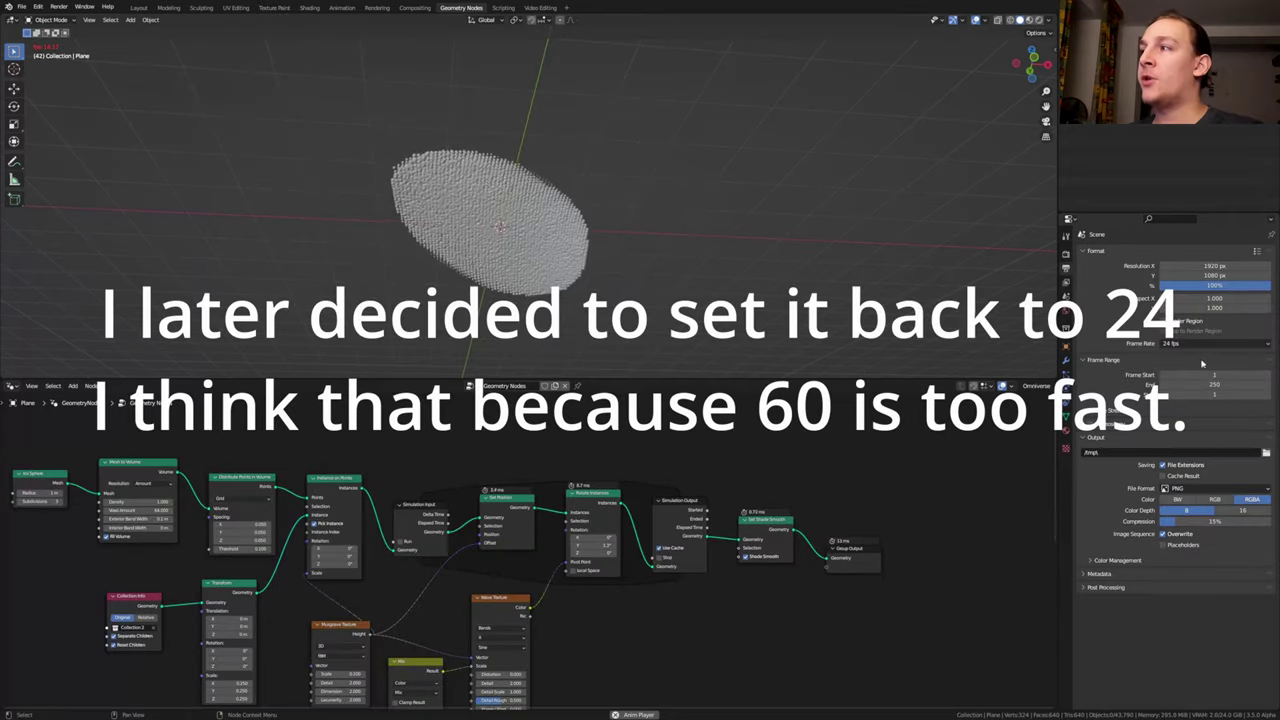
Set the output frame rate to 60 fps and the end frame to 1000.
click(1227, 346)
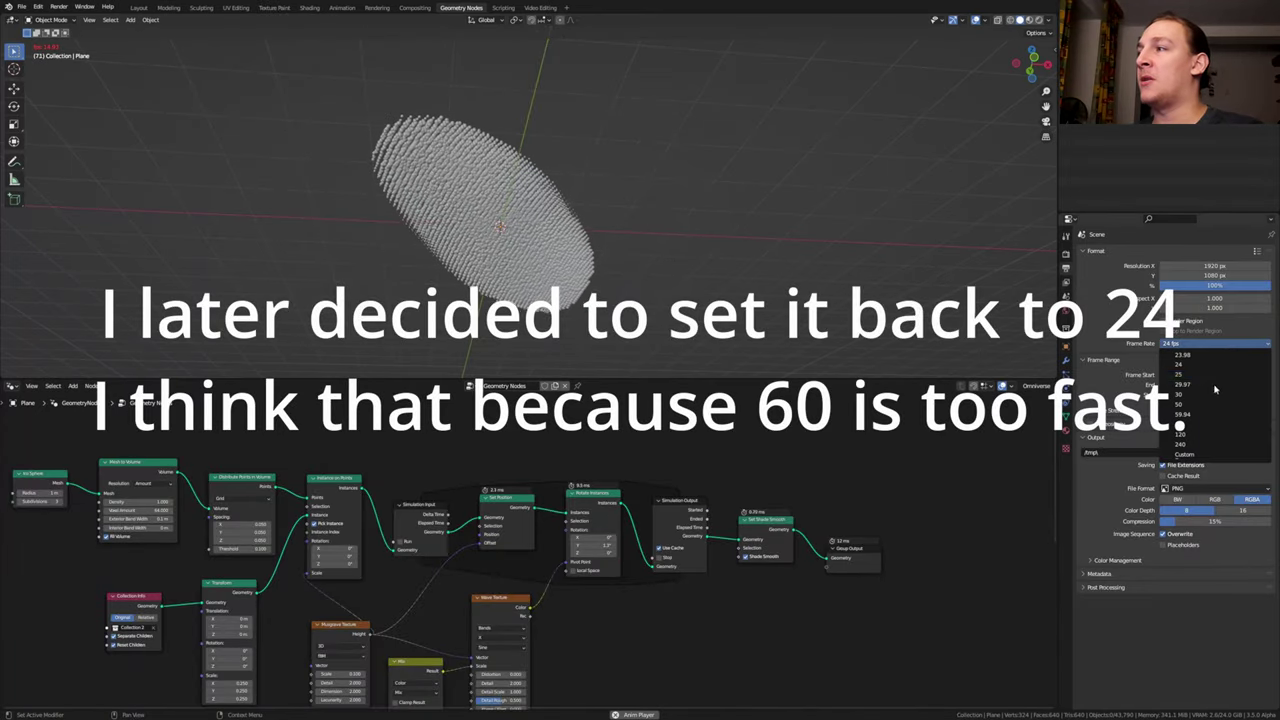
click(1204, 427)
click(1218, 384)
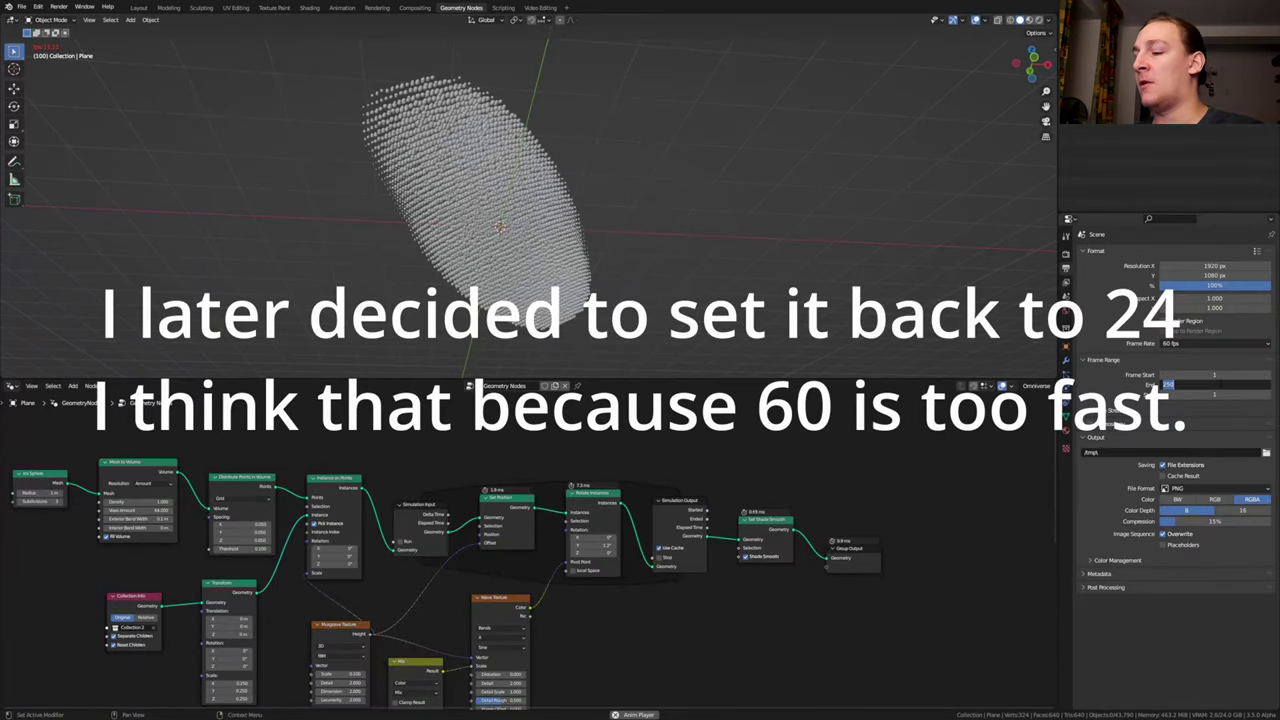
text(100)
text(0)
key(Return)
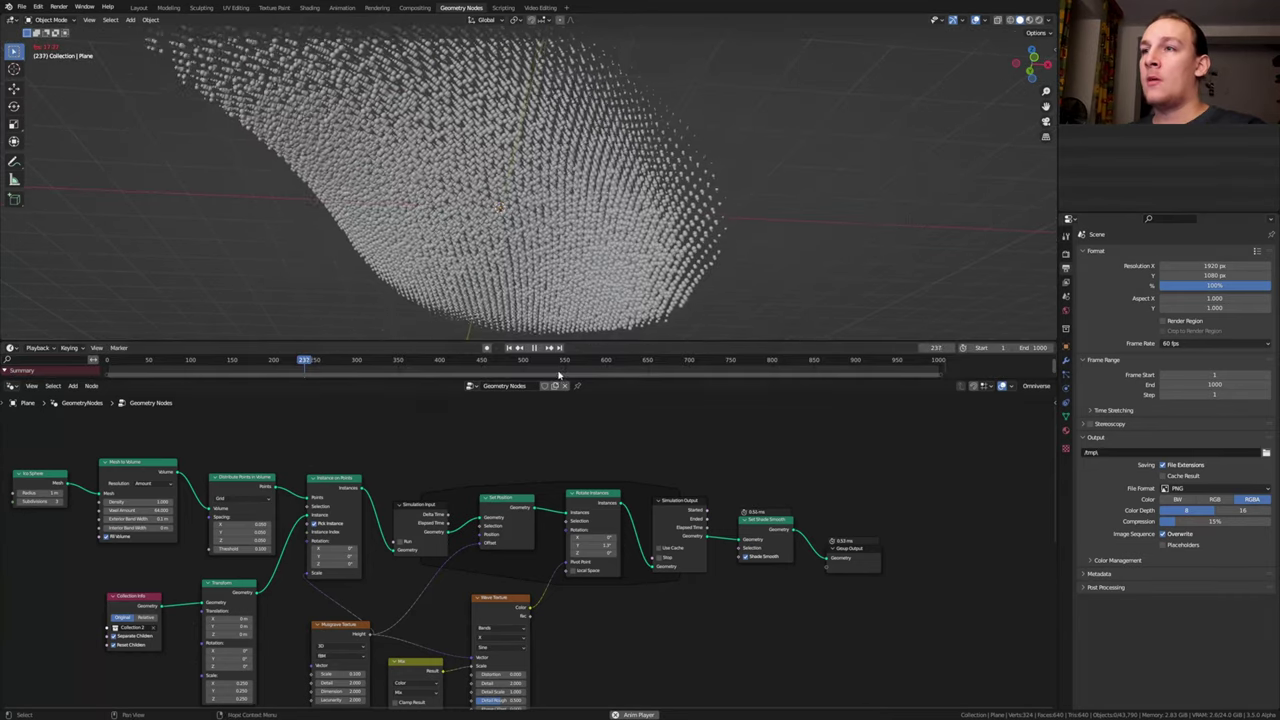
Stop the playback at the animation's first frame and save the file.
click(536, 348)
click(513, 348)
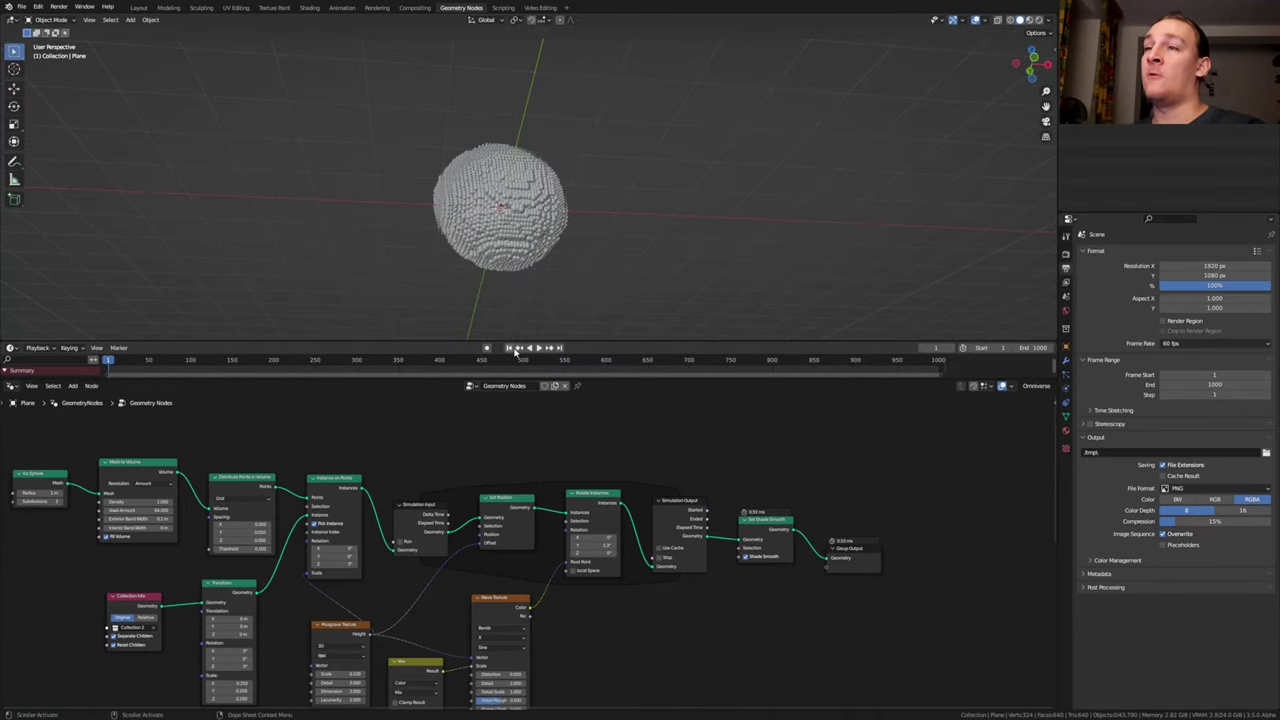
key(ctrl+s)
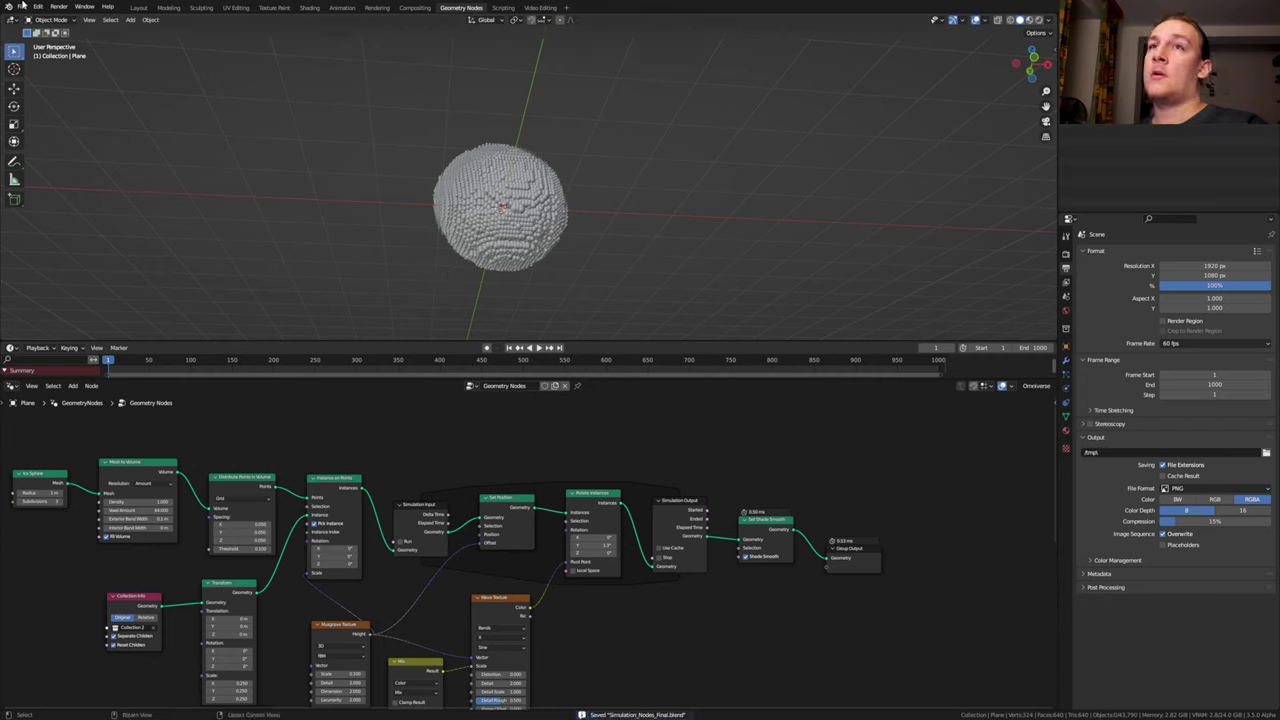
Reload the saved file by reverting to it.
click(21, 7)
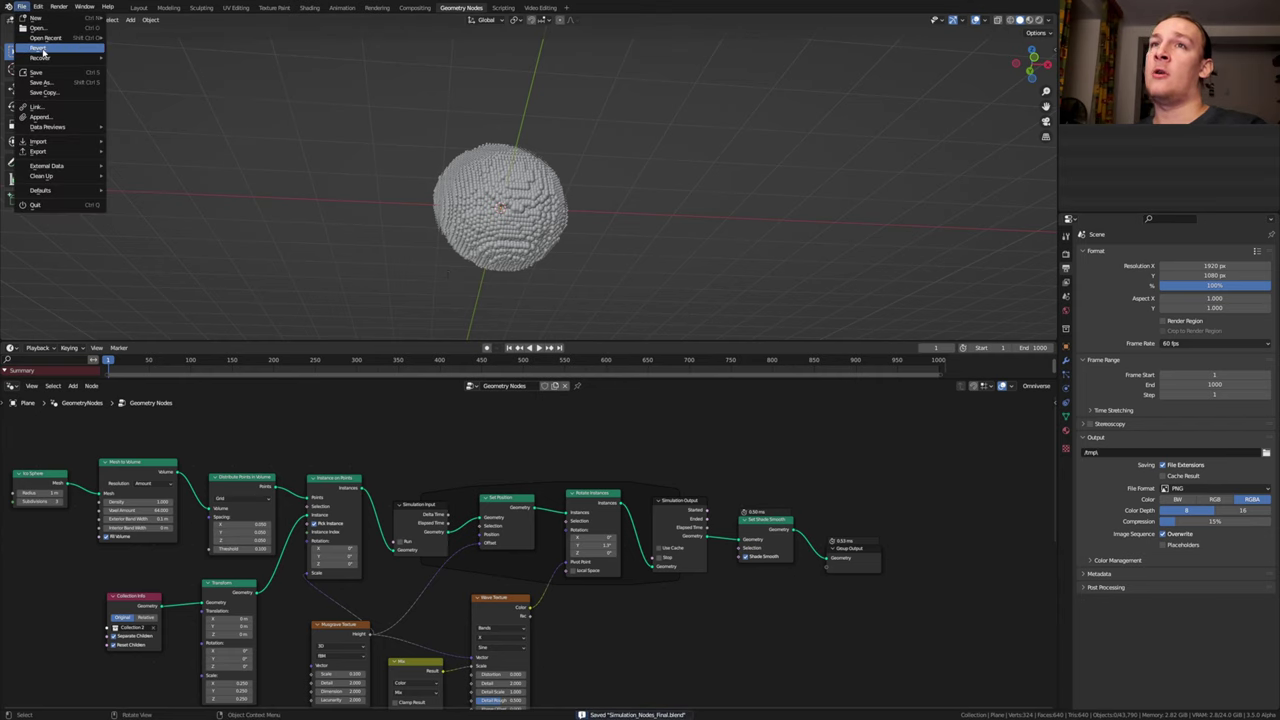
click(43, 50)
click(43, 50)
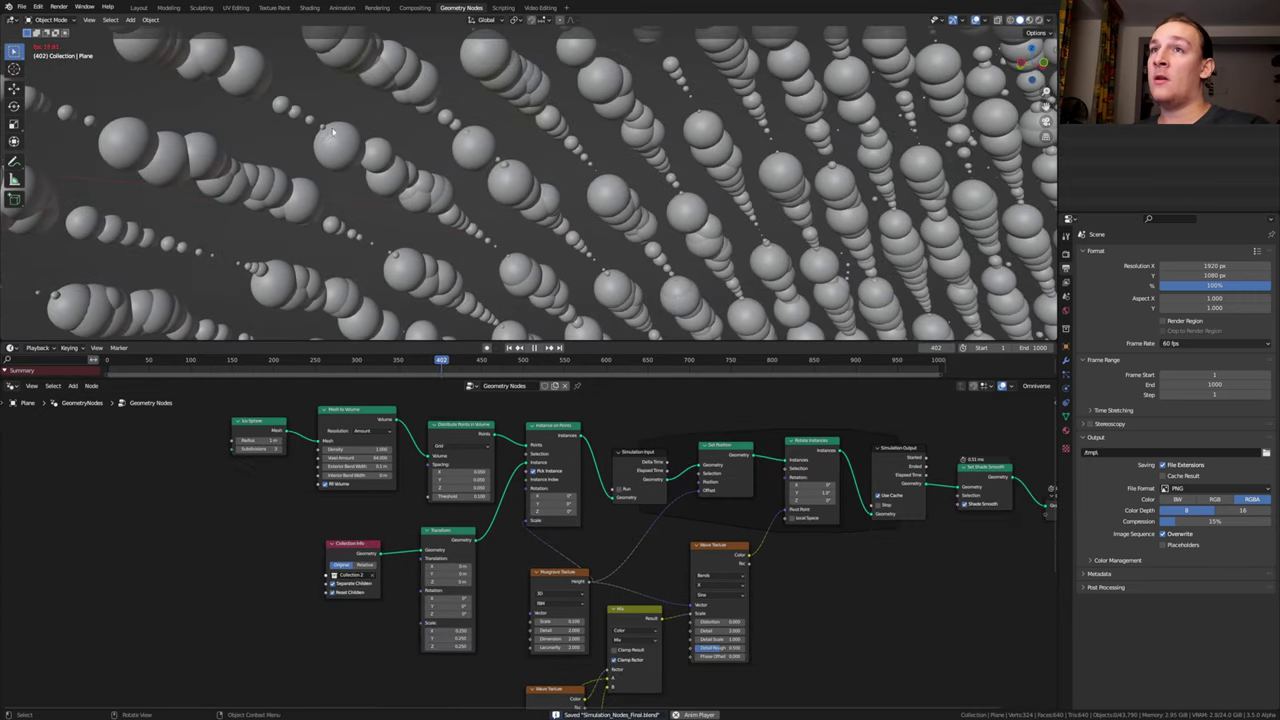
Switch to the Layout workspace, add a camera and align it to the current view.
click(139, 8)
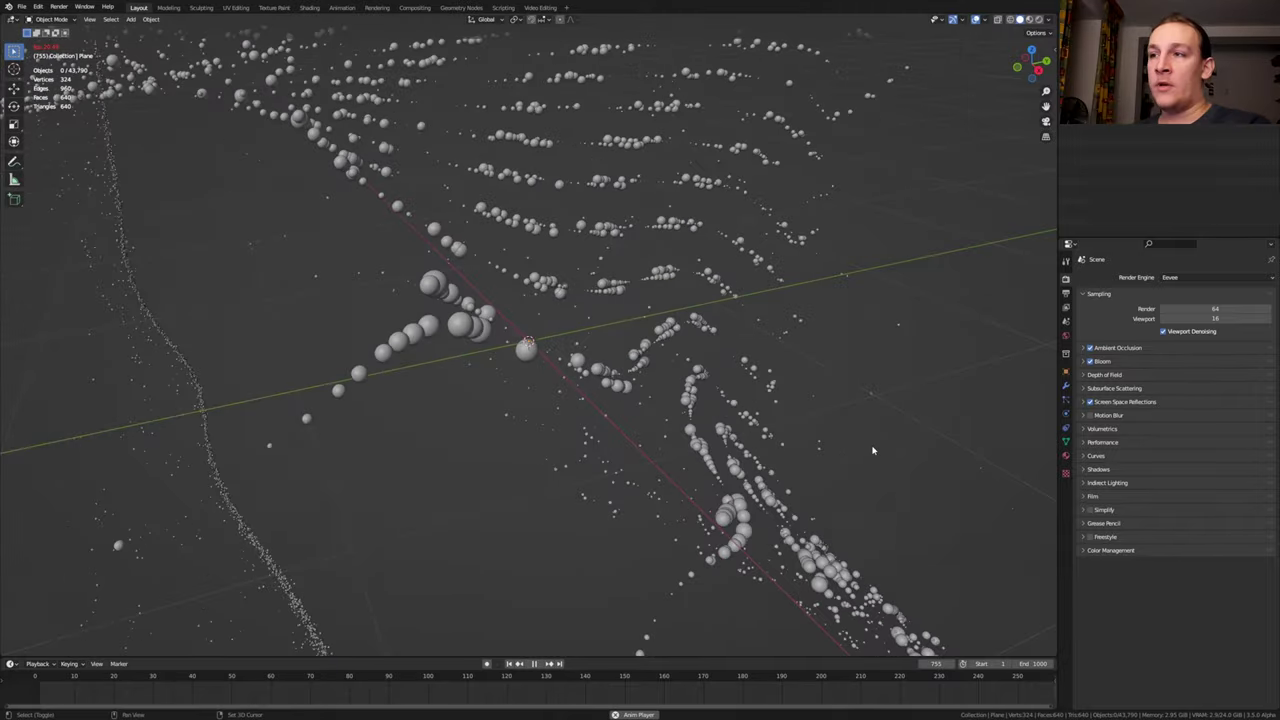
key(shift+a)
click(825, 594)
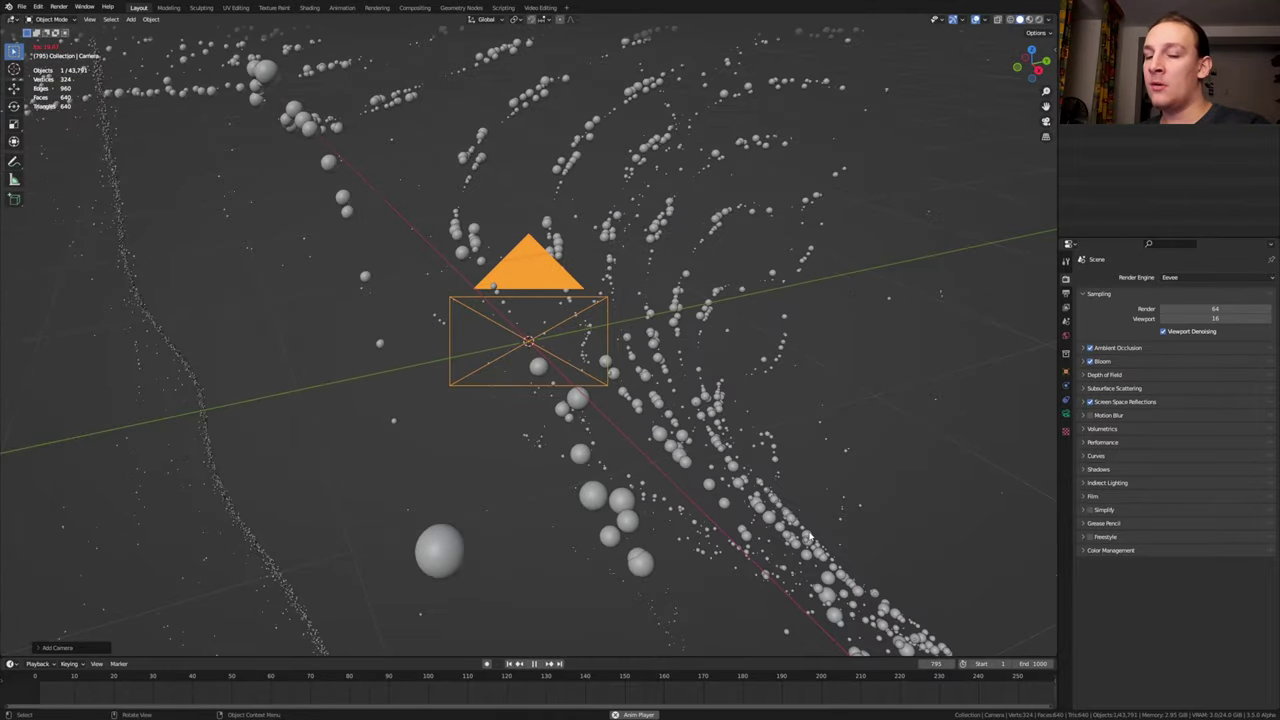
key(ctrl+KP_0)
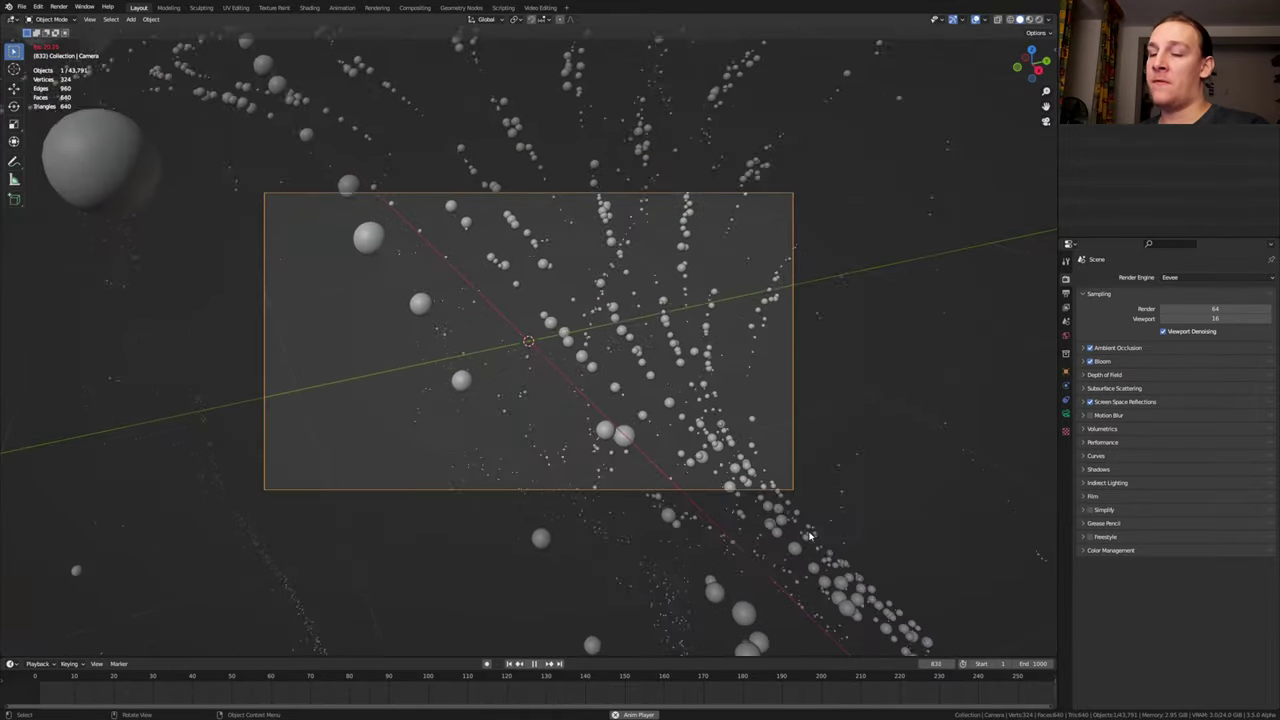
Add a Plain Axes empty at the scene's origin and save the file.
click(1066, 371)
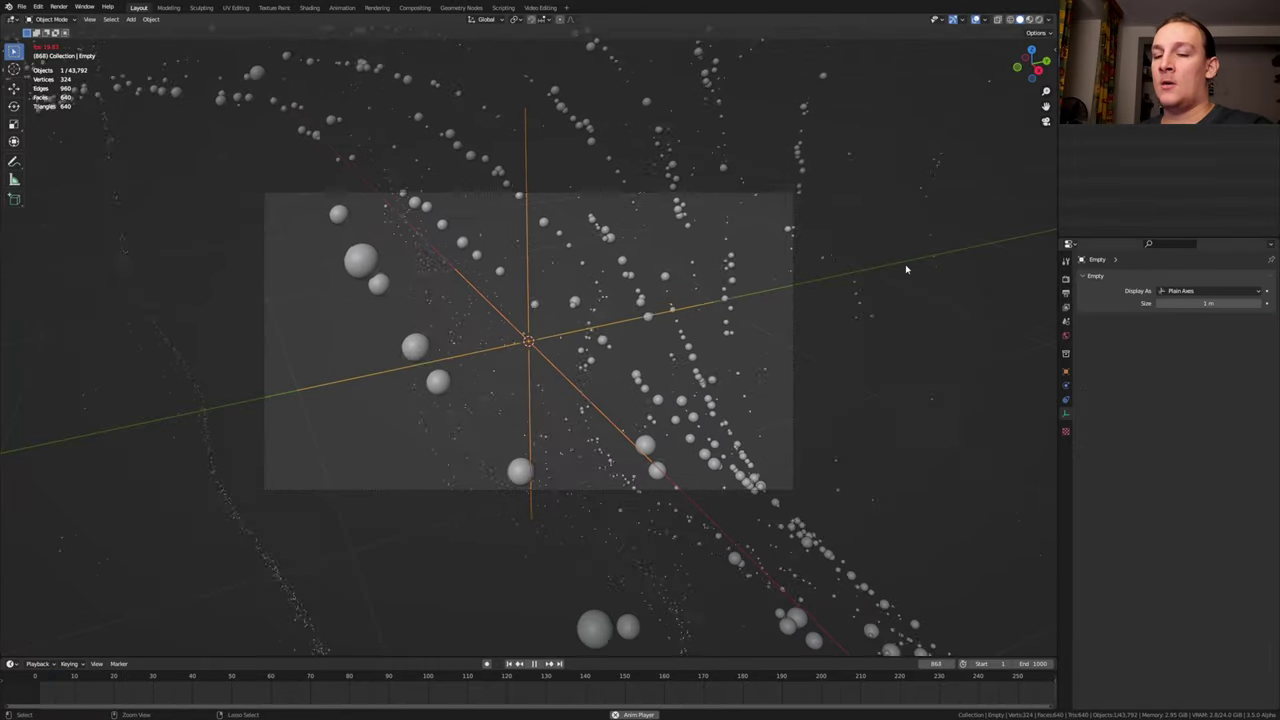
key(ctrl+s)
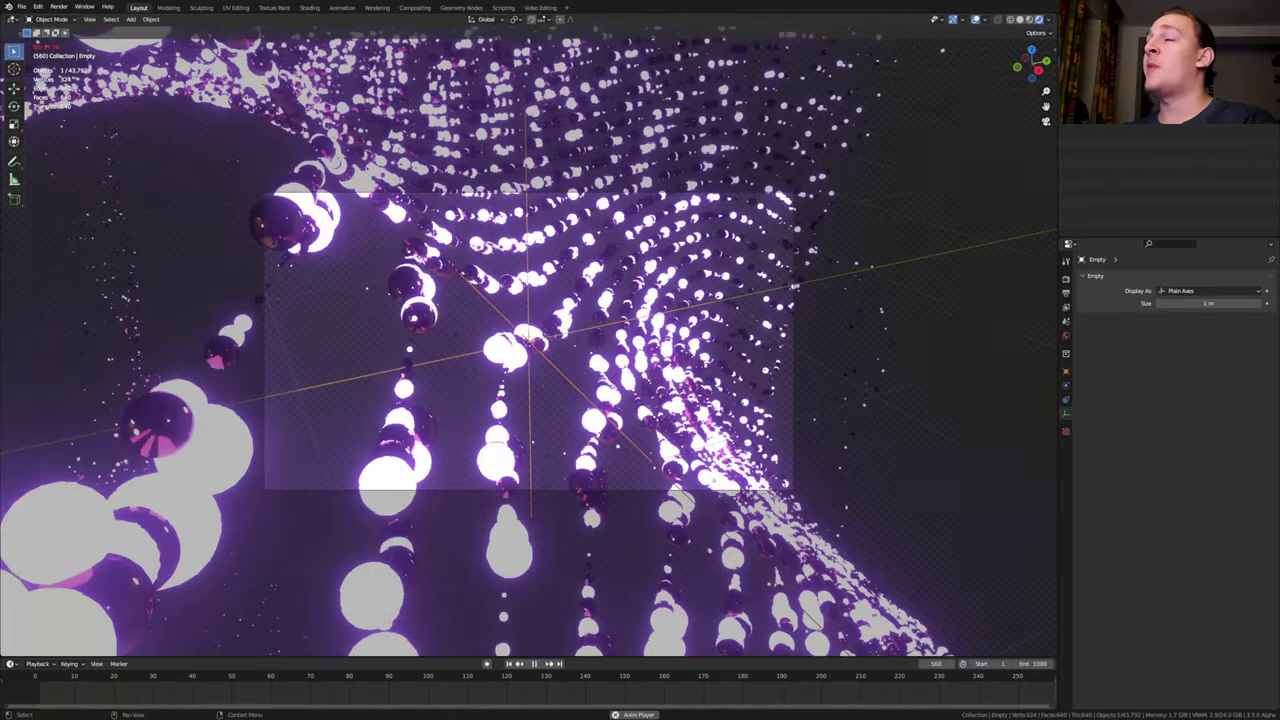
Enable depth of field on the camera and set the Empty as its focus object.
click(792, 390)
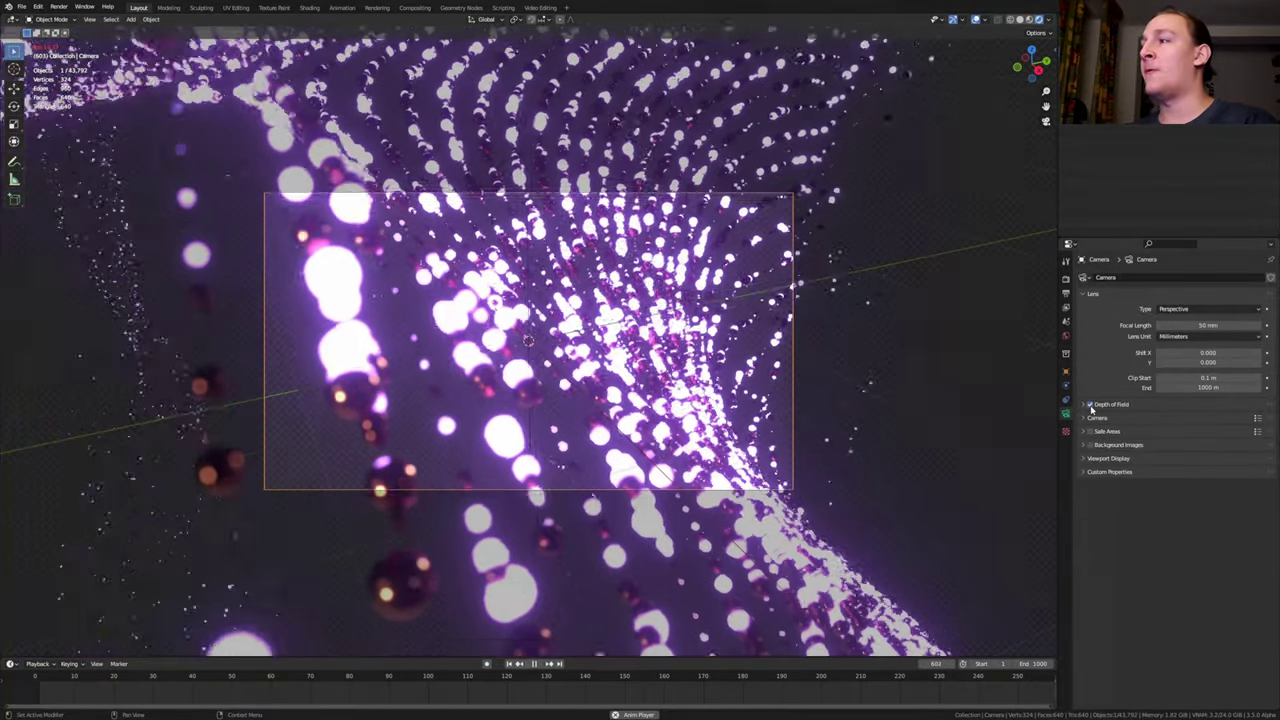
click(1090, 404)
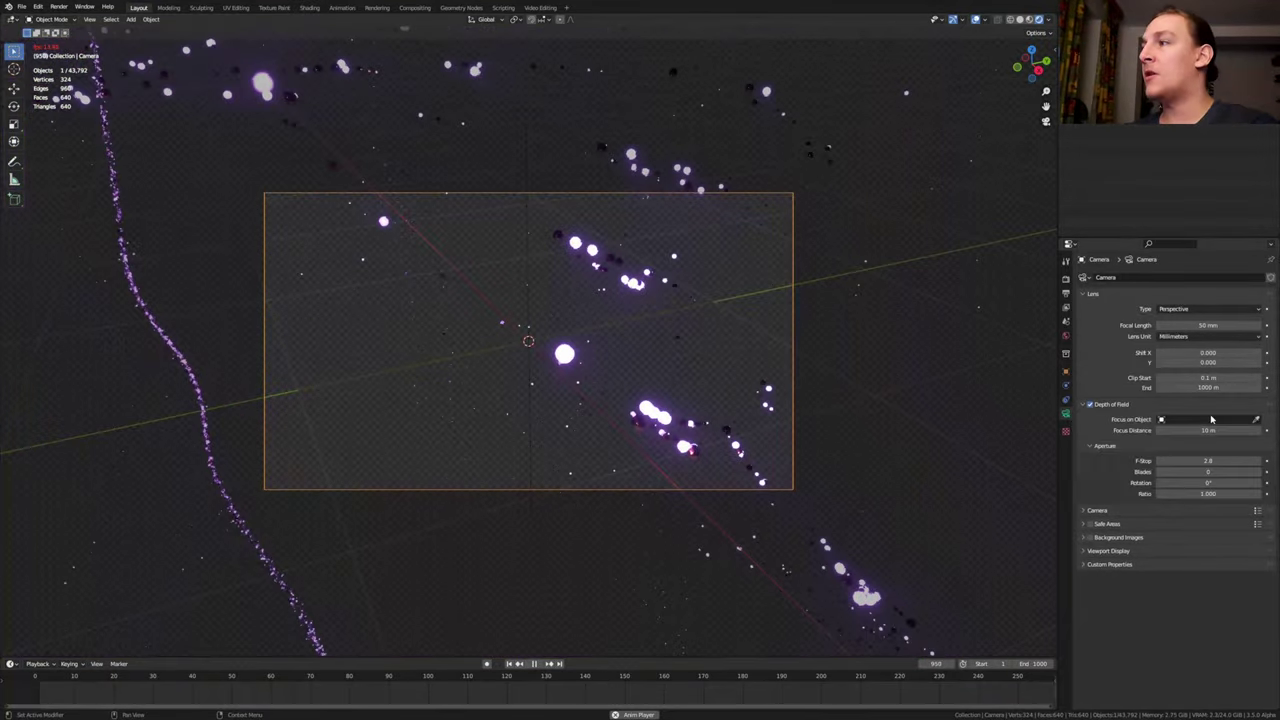
click(1210, 419)
click(1169, 444)
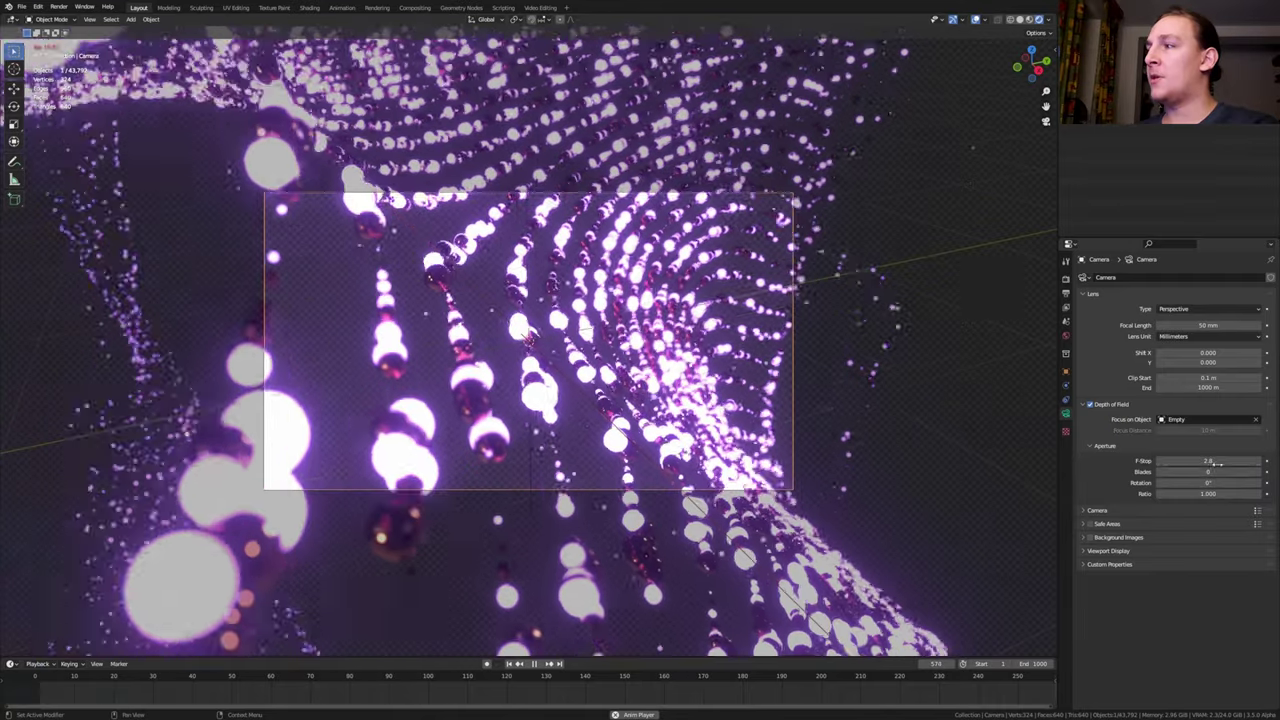
Set the camera's aperture F-Stop to 1.5 and adjust its number of blades.
double_click(1208, 460)
text(1.5)
key(Return)
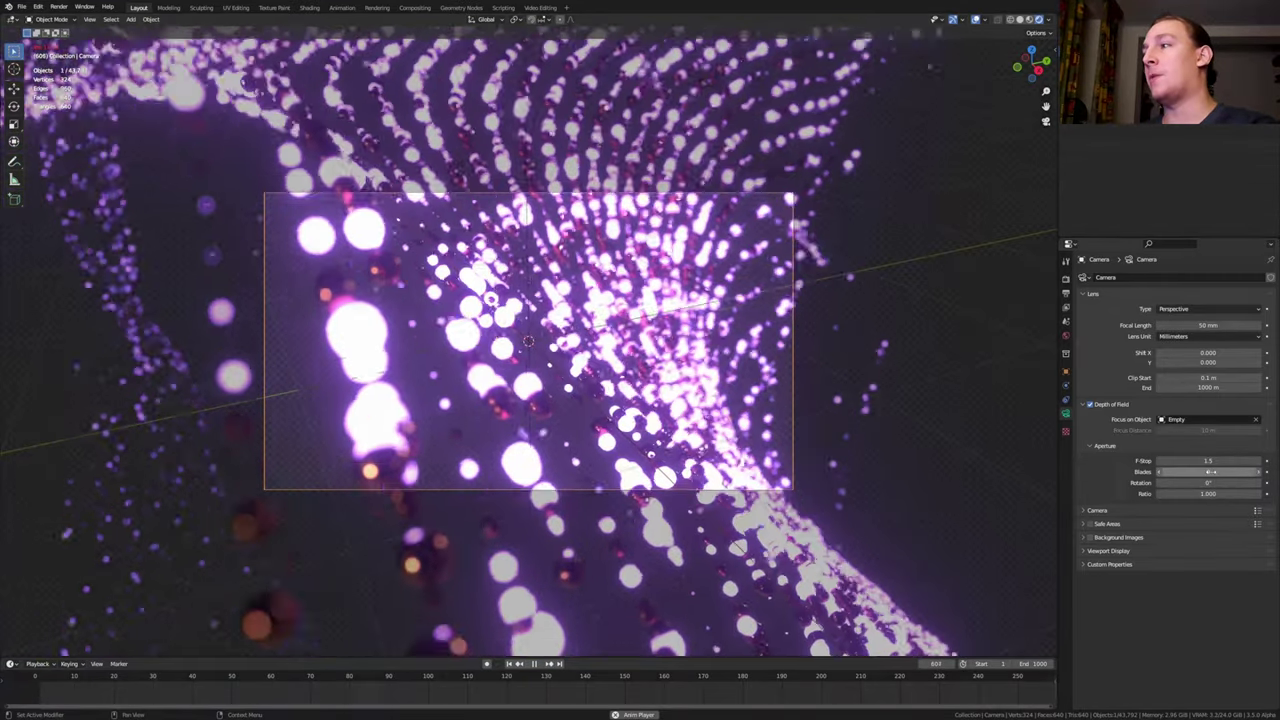
drag(1208, 472, 1258, 472)
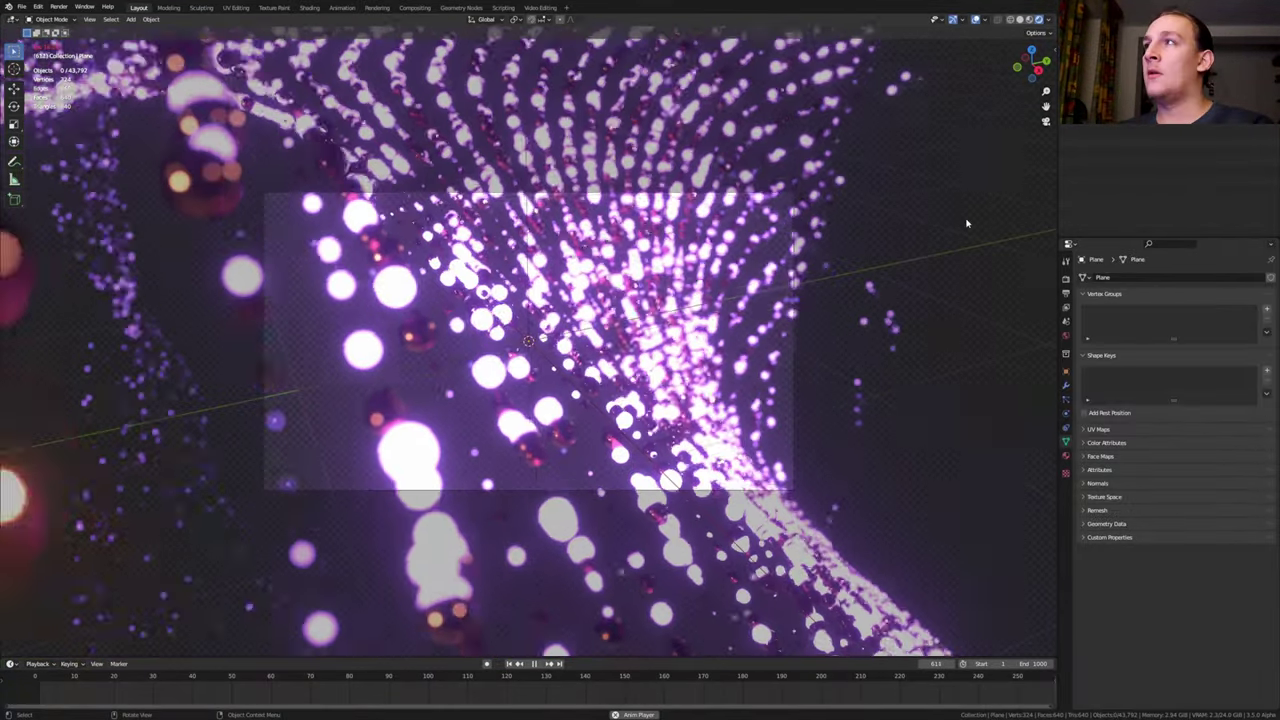
Pause the playback, switch the viewport to Solid shading and open the scene's output settings.
key(space)
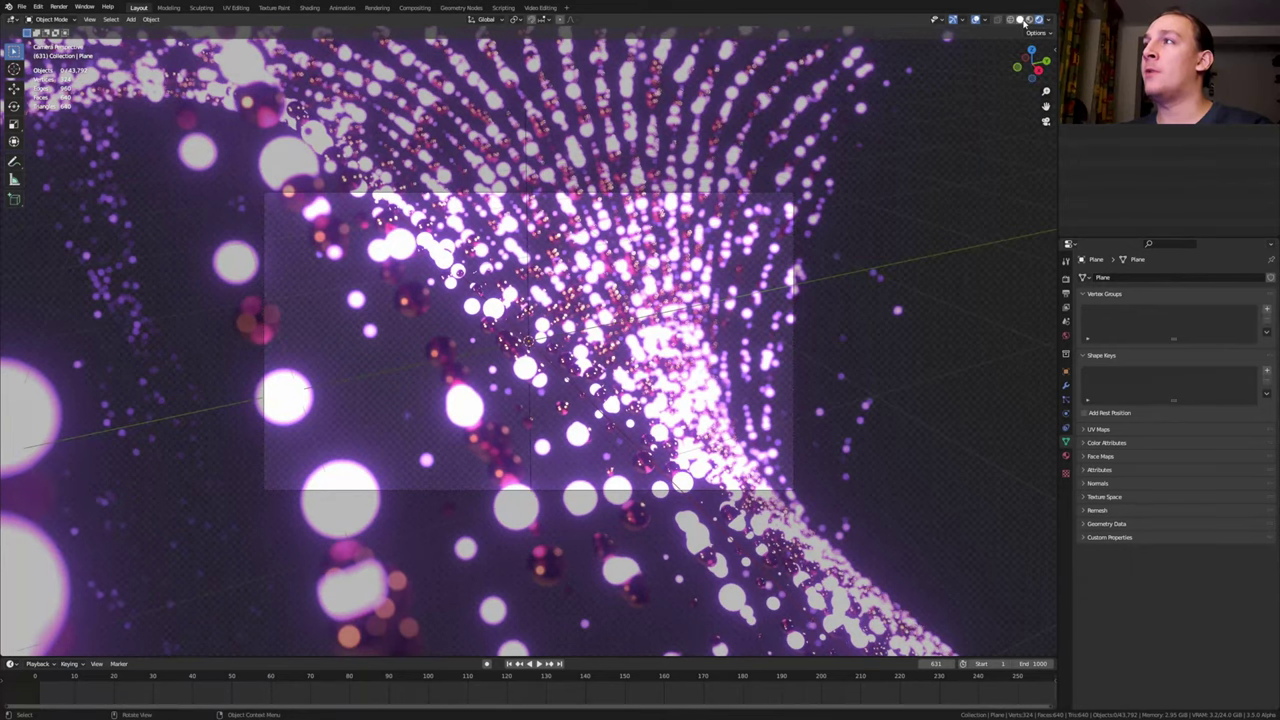
click(1021, 20)
click(1066, 293)
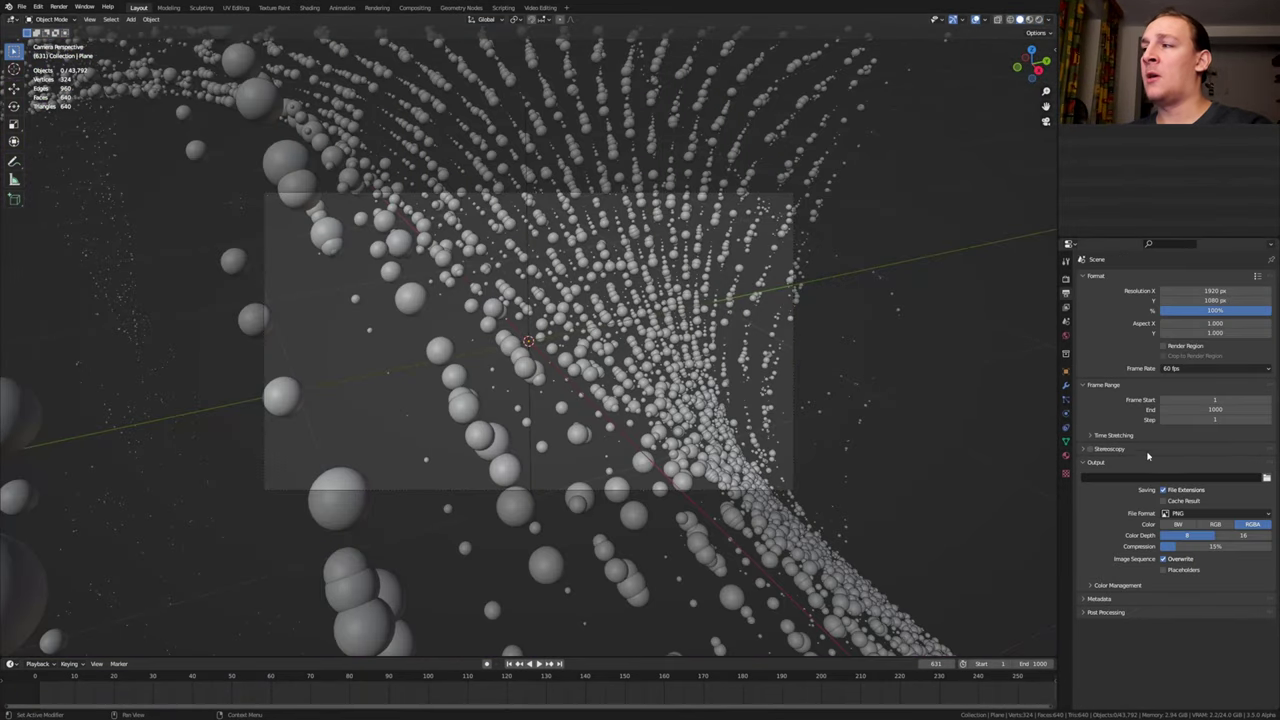
Set the render output's file format to JPEG and lock the interface during rendering.
click(1207, 511)
click(1097, 574)
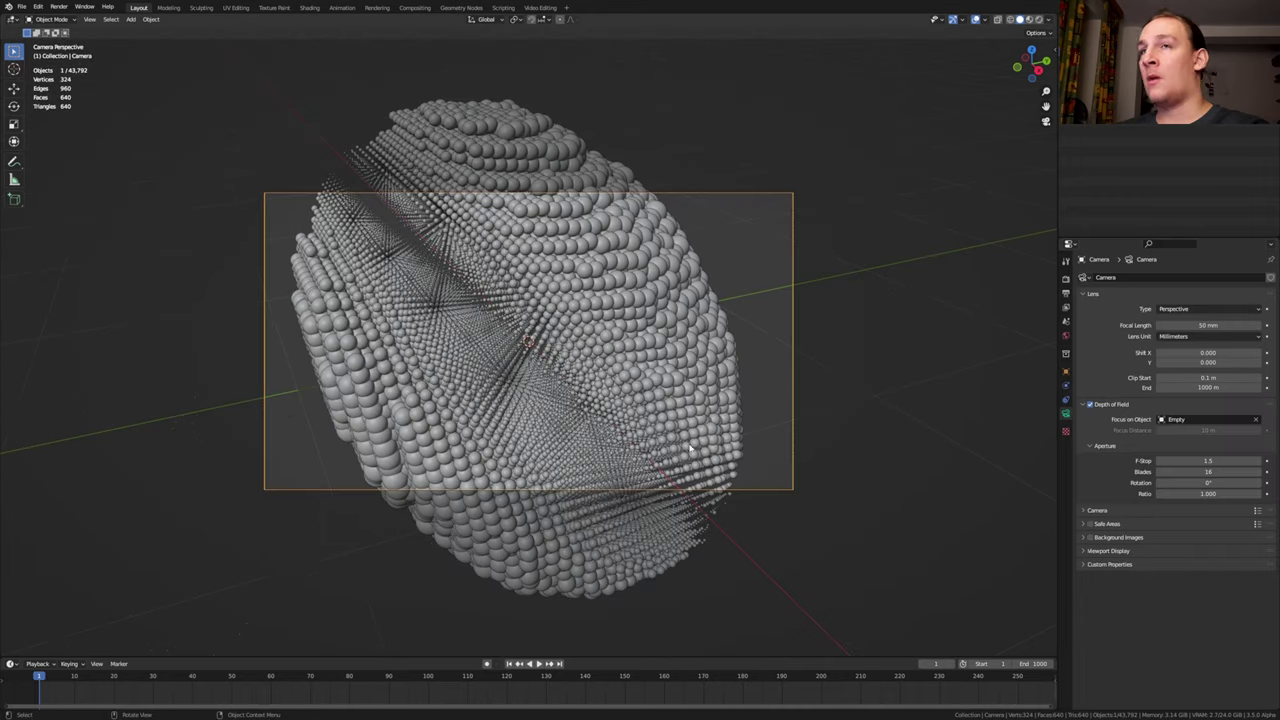
click(65, 10)
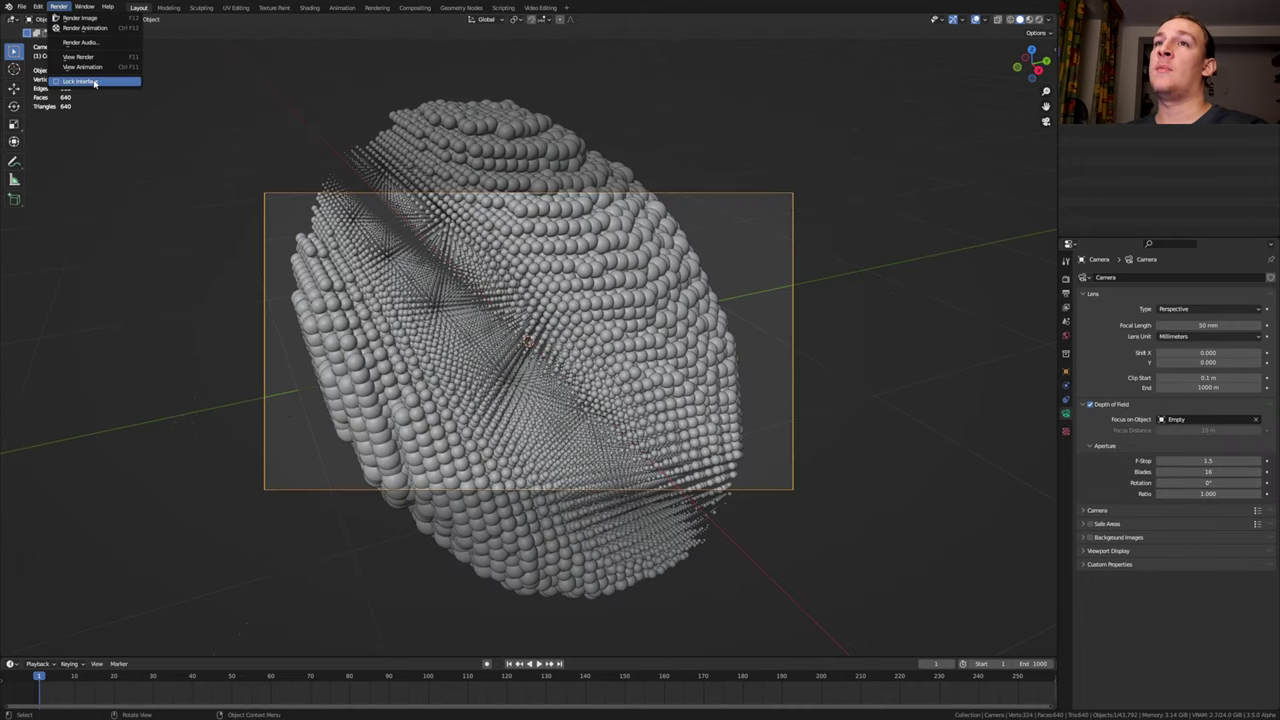
click(96, 82)
Save the file and render the full animation, closing the render view once it is done.
key(ctrl+s)
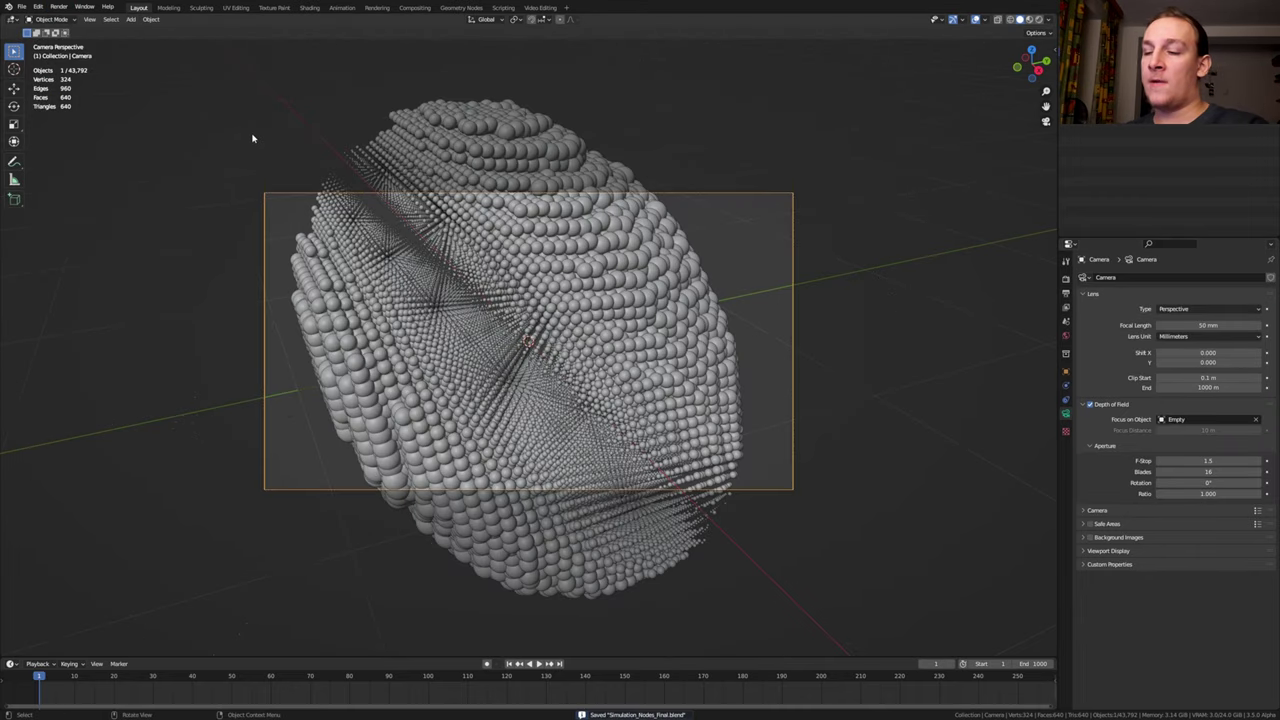
key(ctrl+F12)
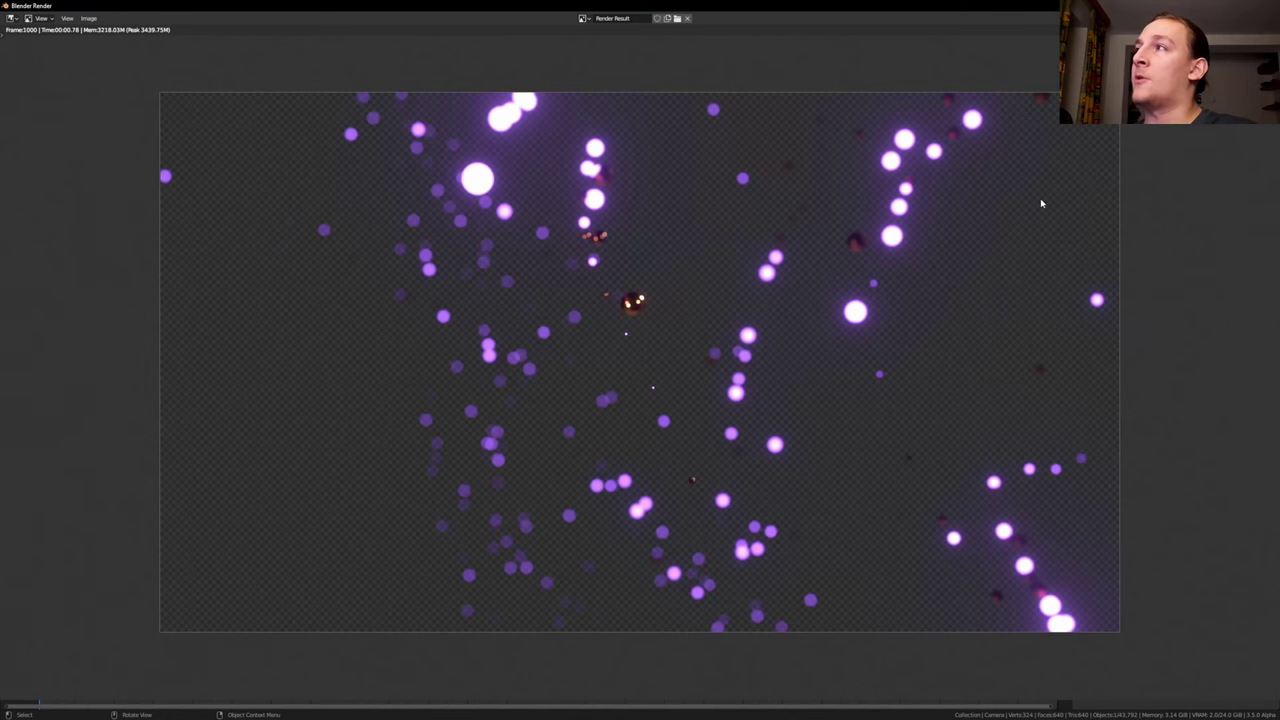
key(Escape)
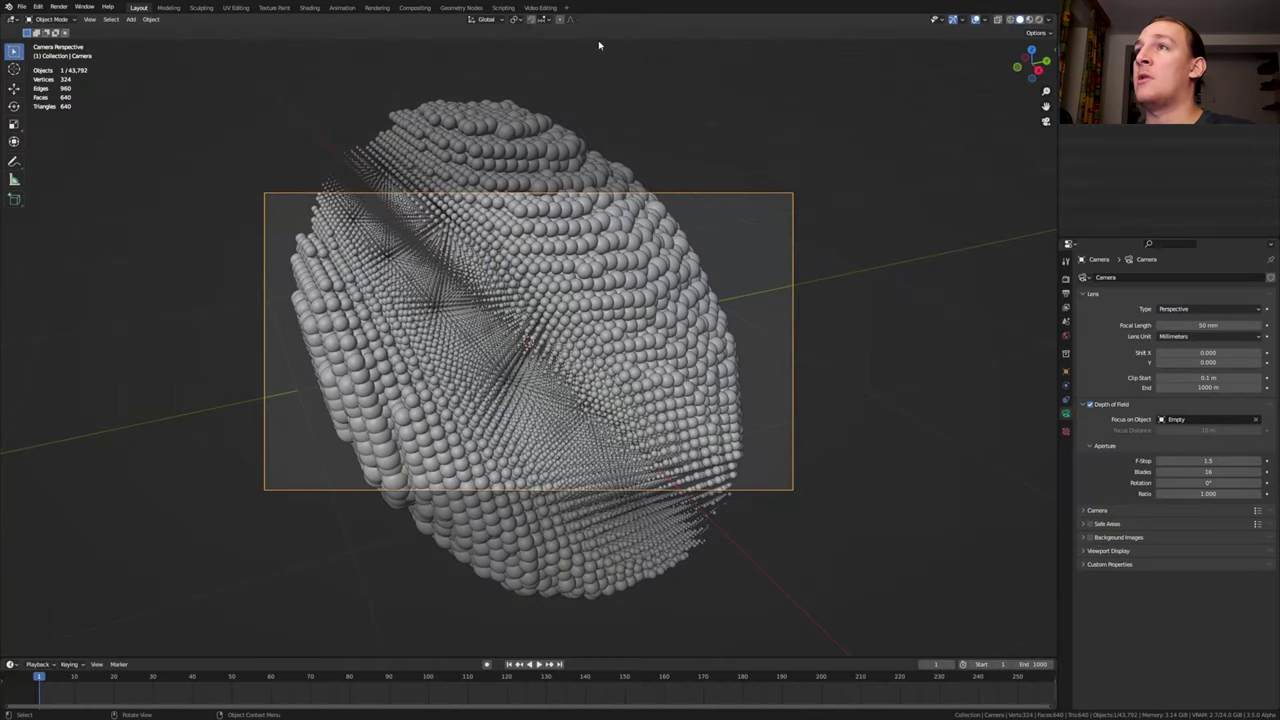
Switch to the Video Editing workspace and add all the rendered JPEG images to the sequencer as an image sequence strip.
click(545, 8)
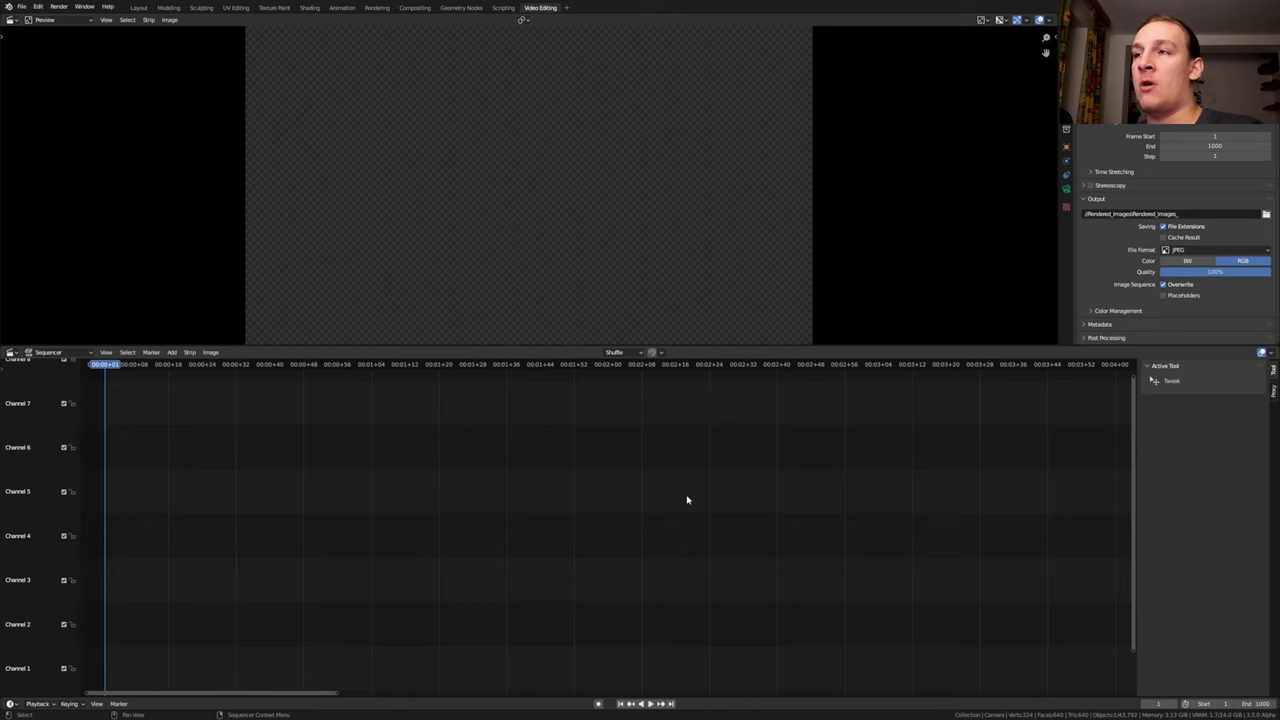
key(shift+a)
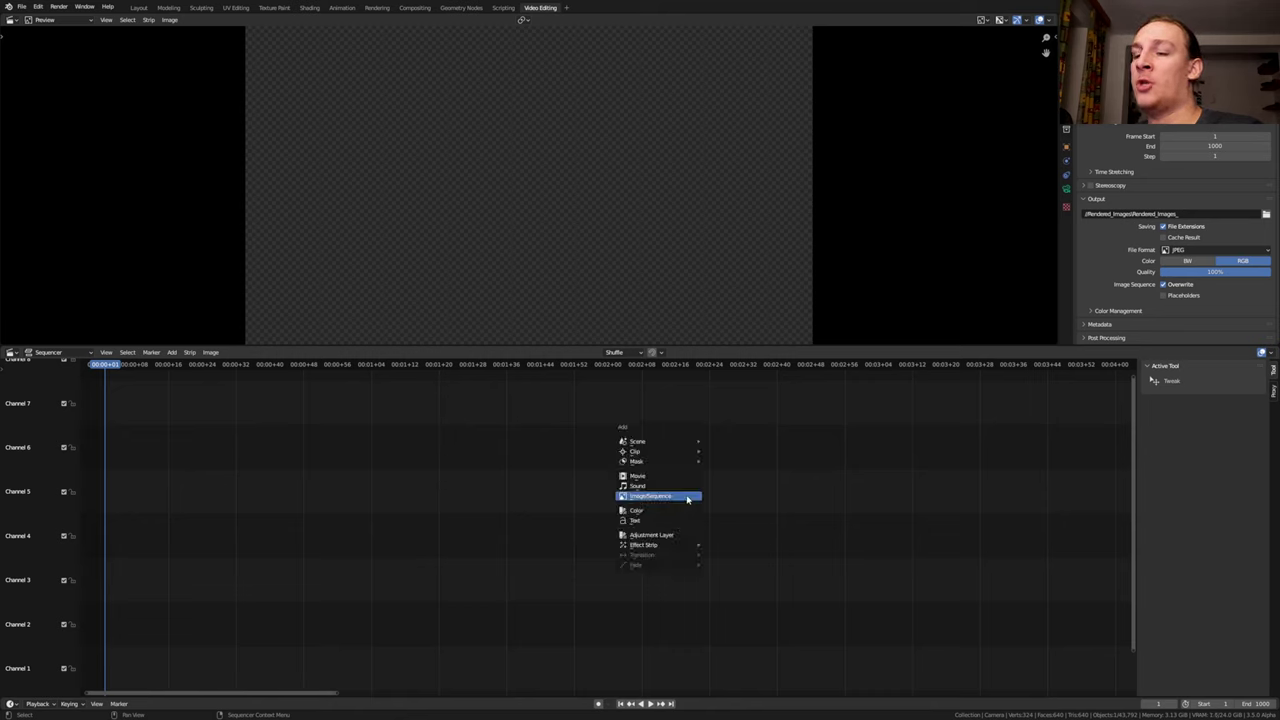
click(687, 499)
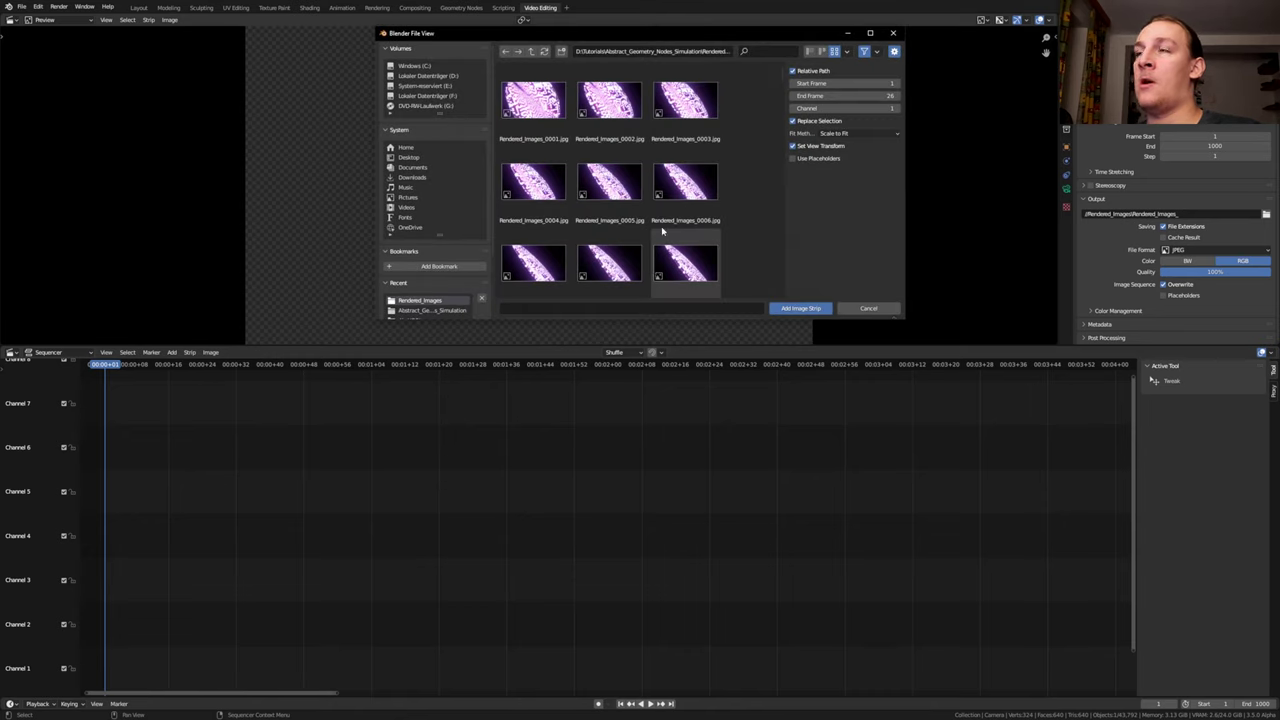
key(a)
key(Return)
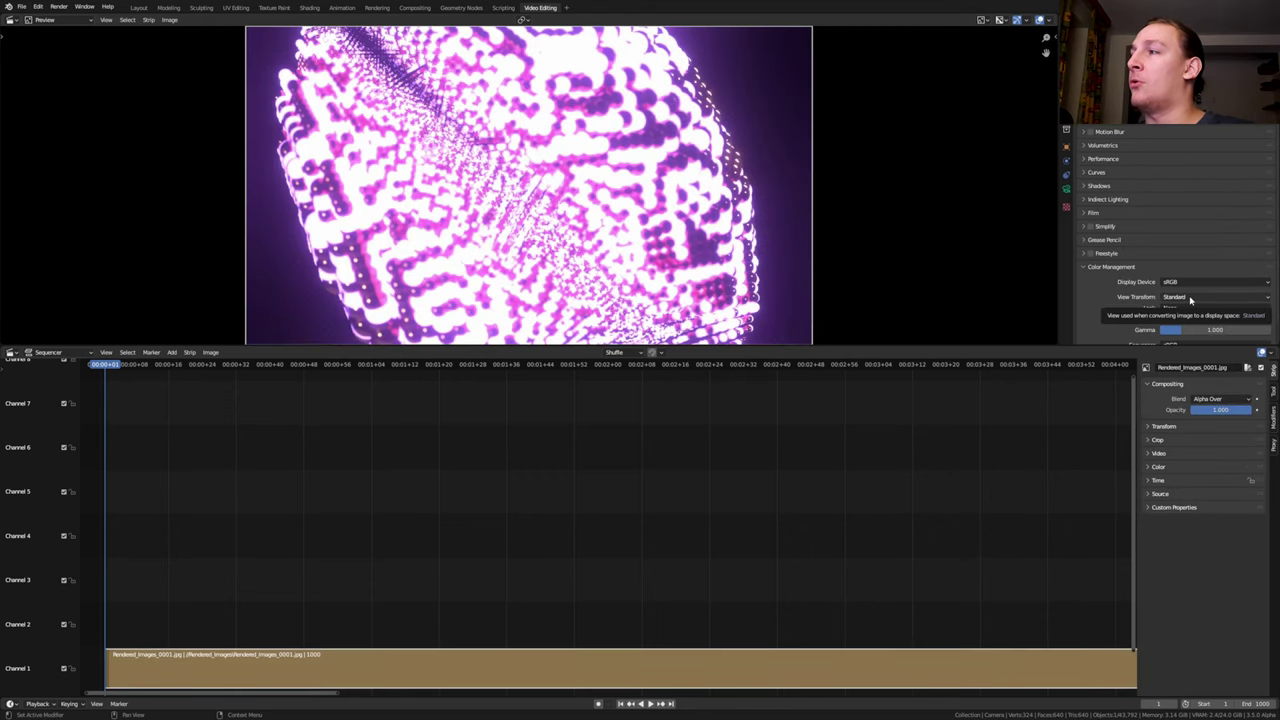
Set the color management view transform to Filmic and the look to Very High Contrast.
click(1190, 299)
click(1196, 316)
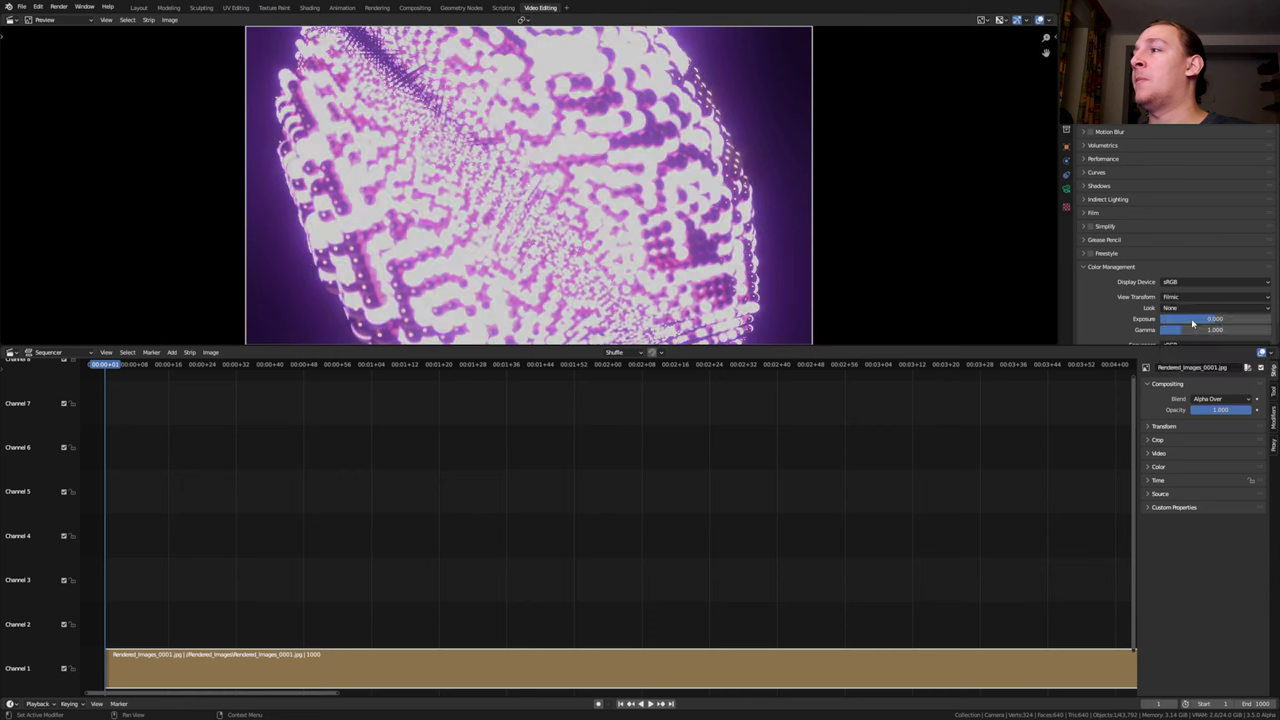
click(1197, 309)
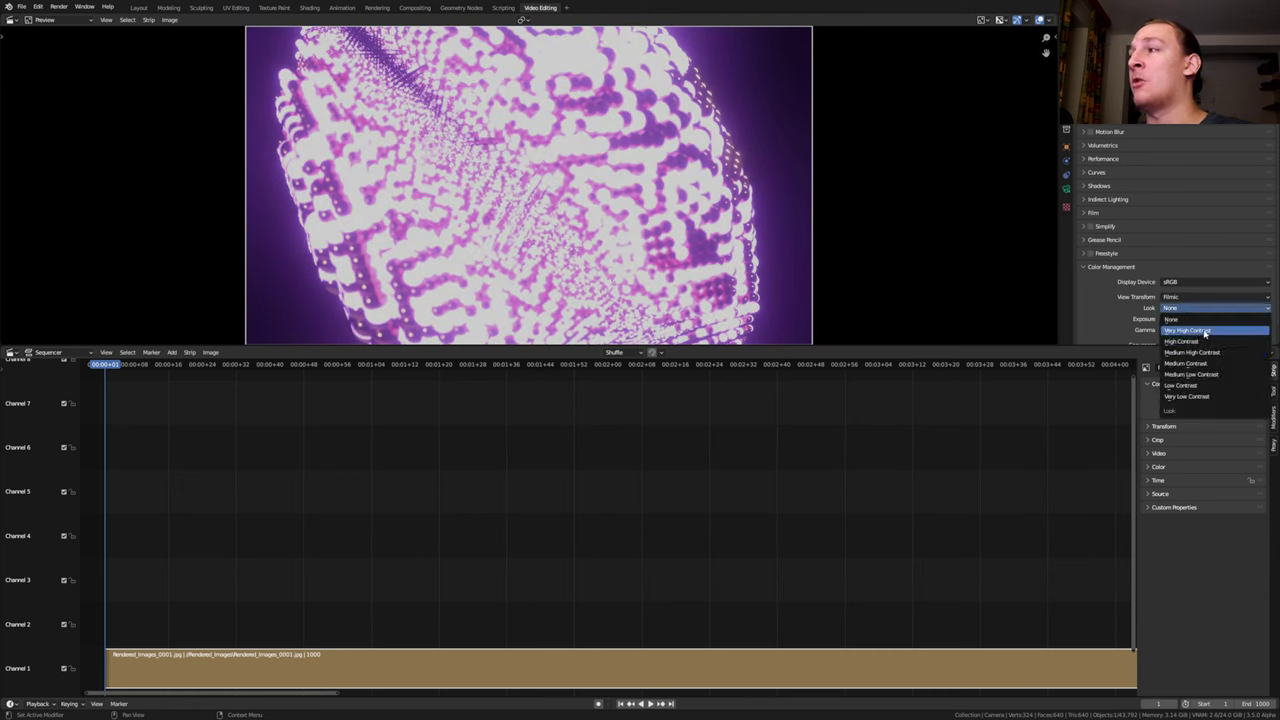
click(1205, 331)
Change the output file format to FFmpeg Video with MPEG-4 as the encoding container.
click(1197, 252)
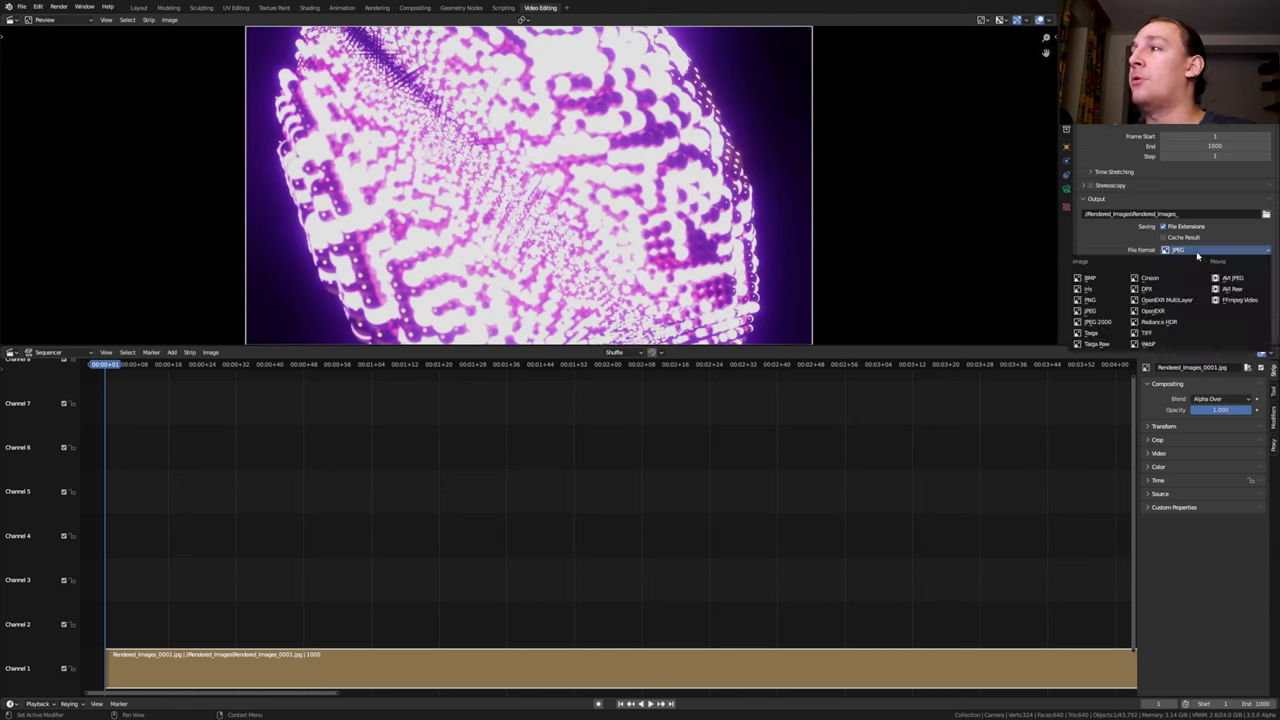
click(1237, 300)
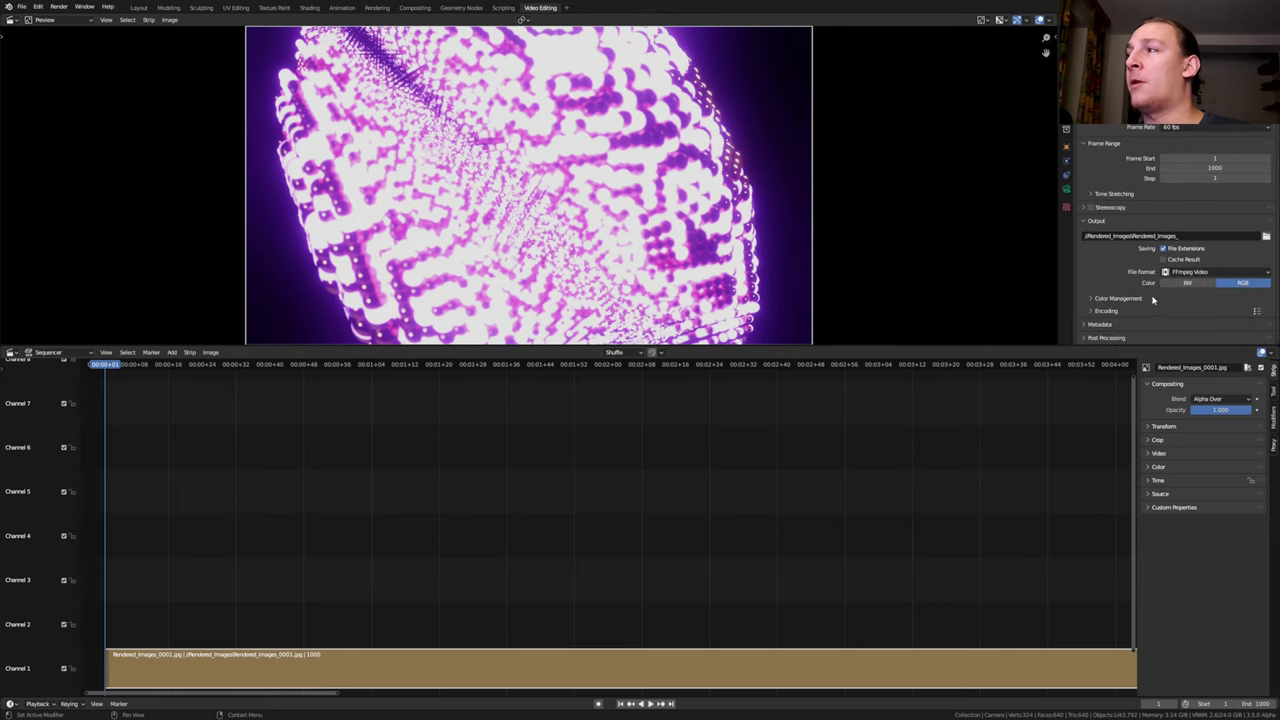
click(1115, 312)
click(1180, 327)
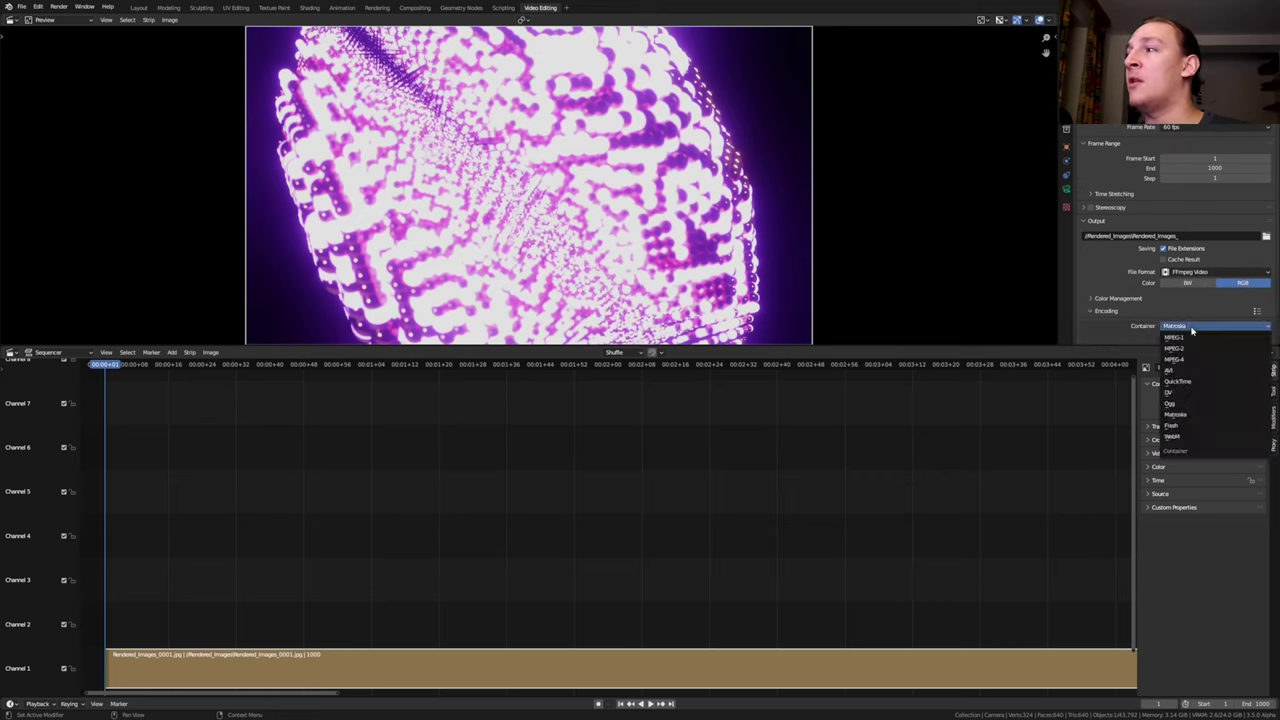
click(1200, 360)
Set the video encoding's output quality to High Quality.
scroll(1085, 335, down, 2)
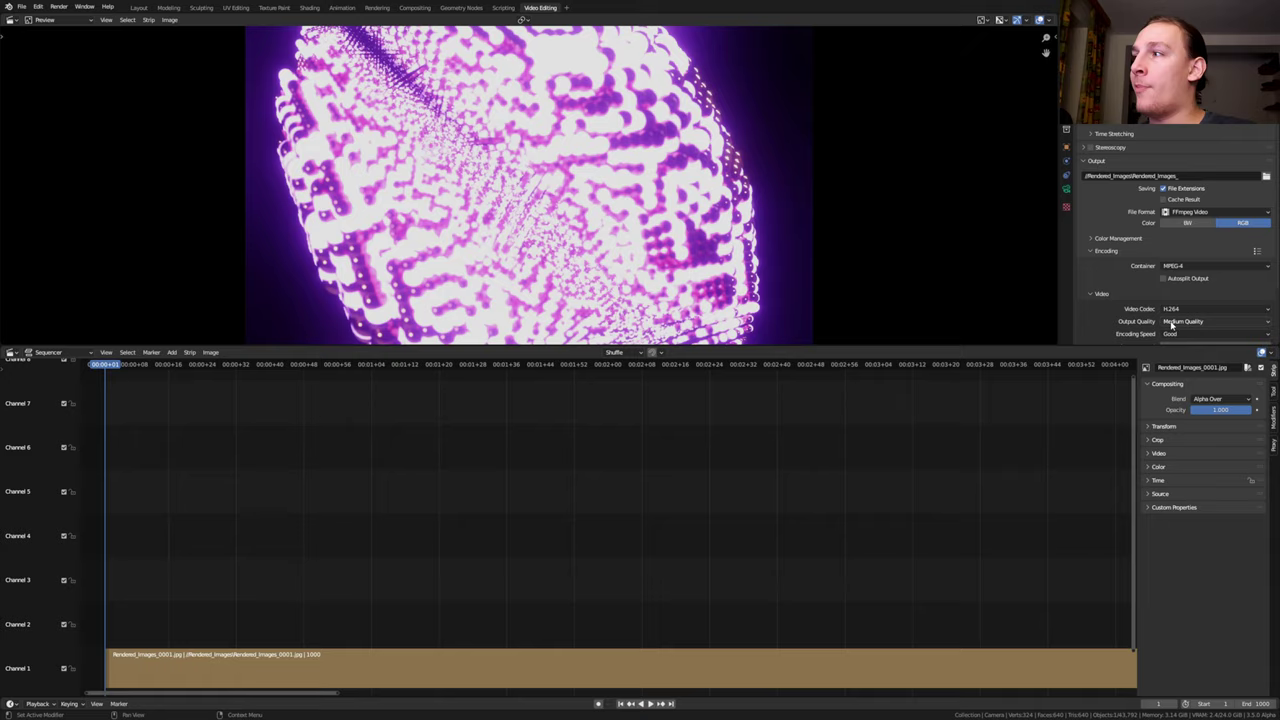
click(1172, 323)
click(1178, 360)
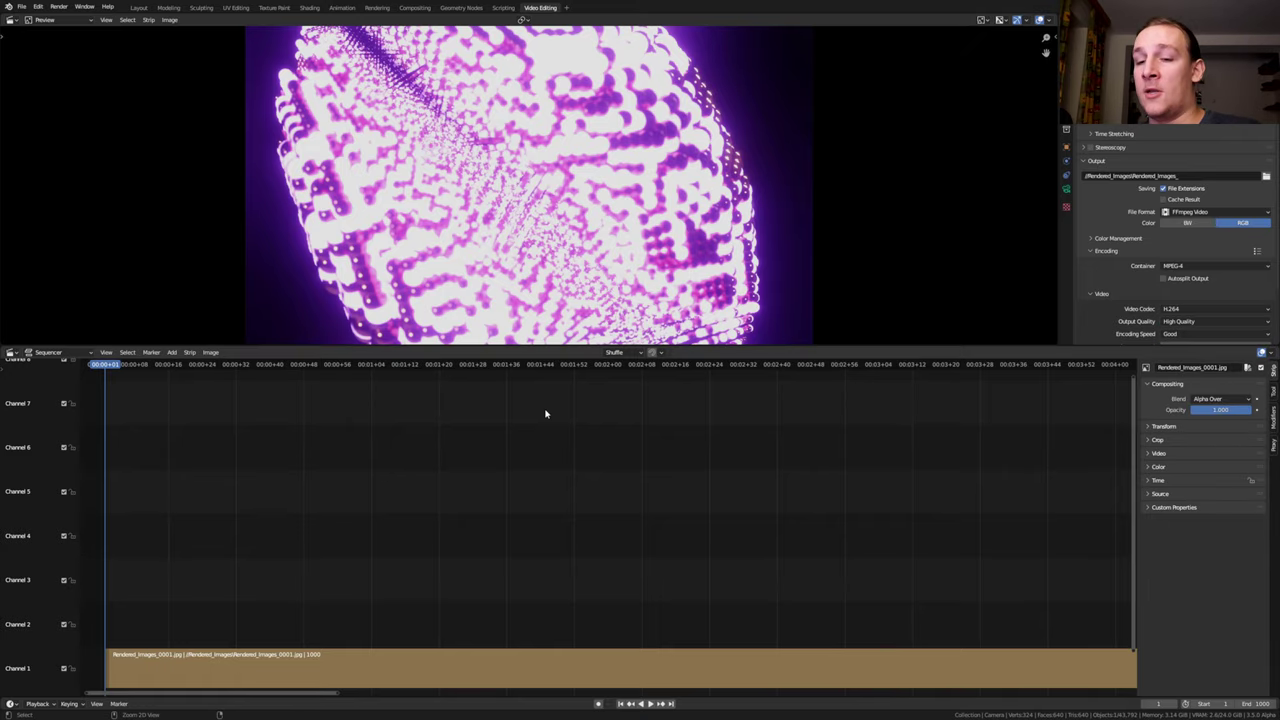